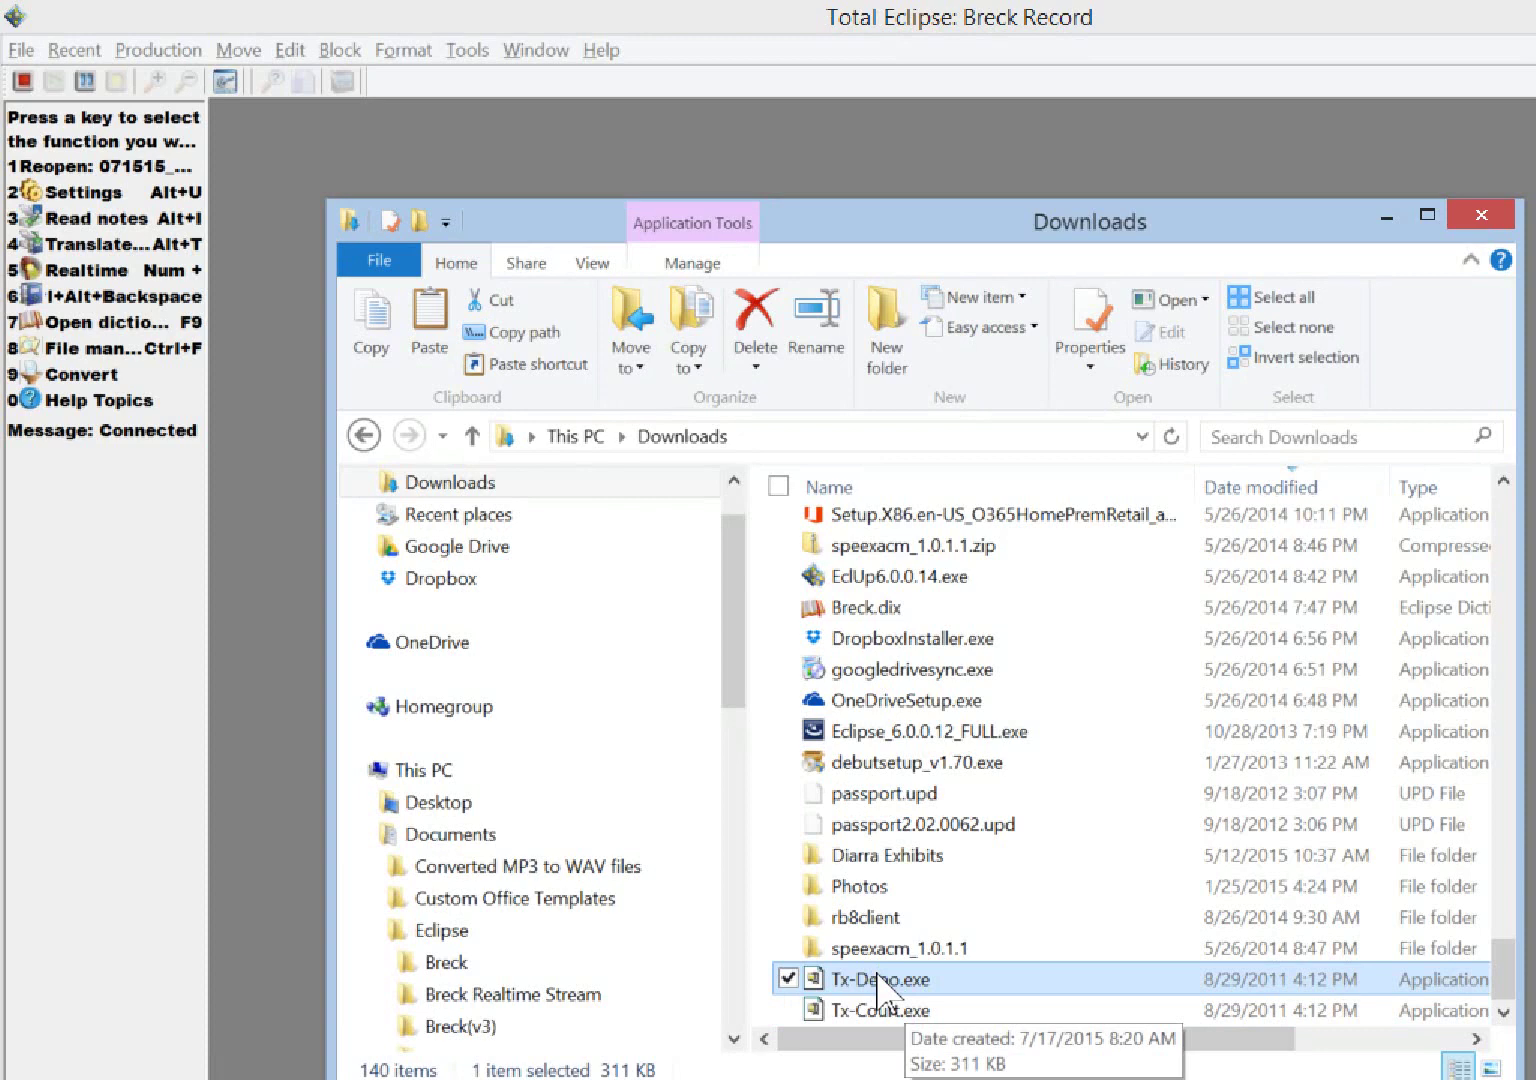
Run Tx-Depo.exe from the Downloads folder and continue past its sample files notice to the unzip destination
double_click(877, 980)
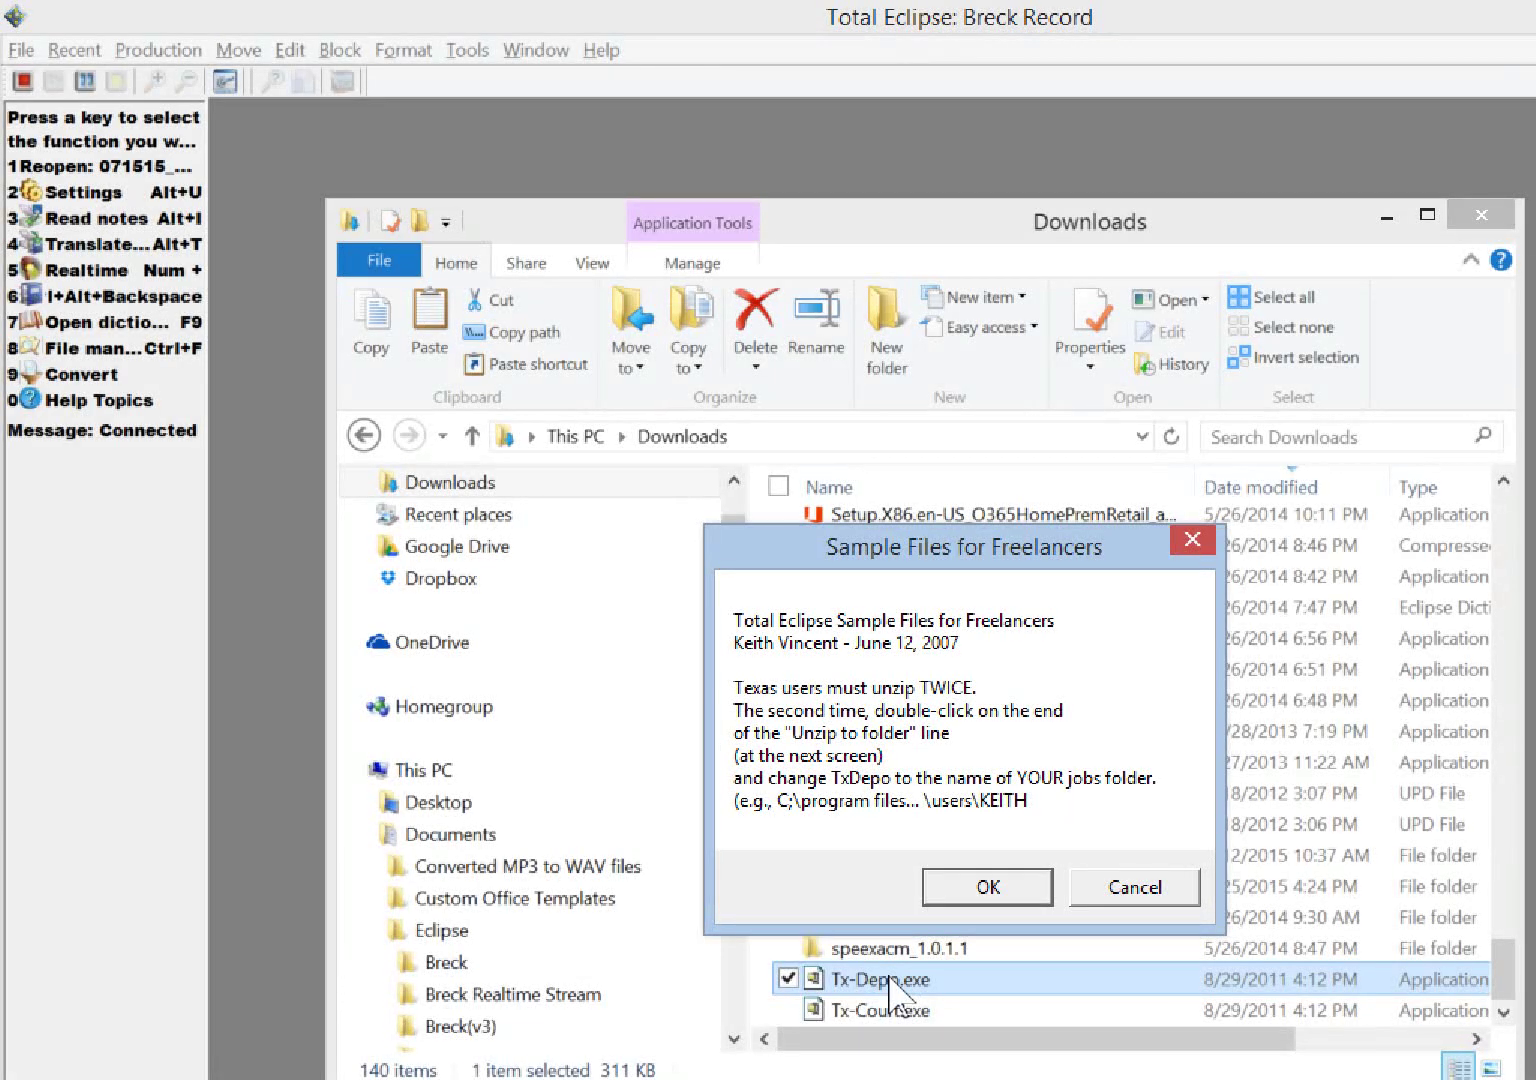
left_click(988, 885)
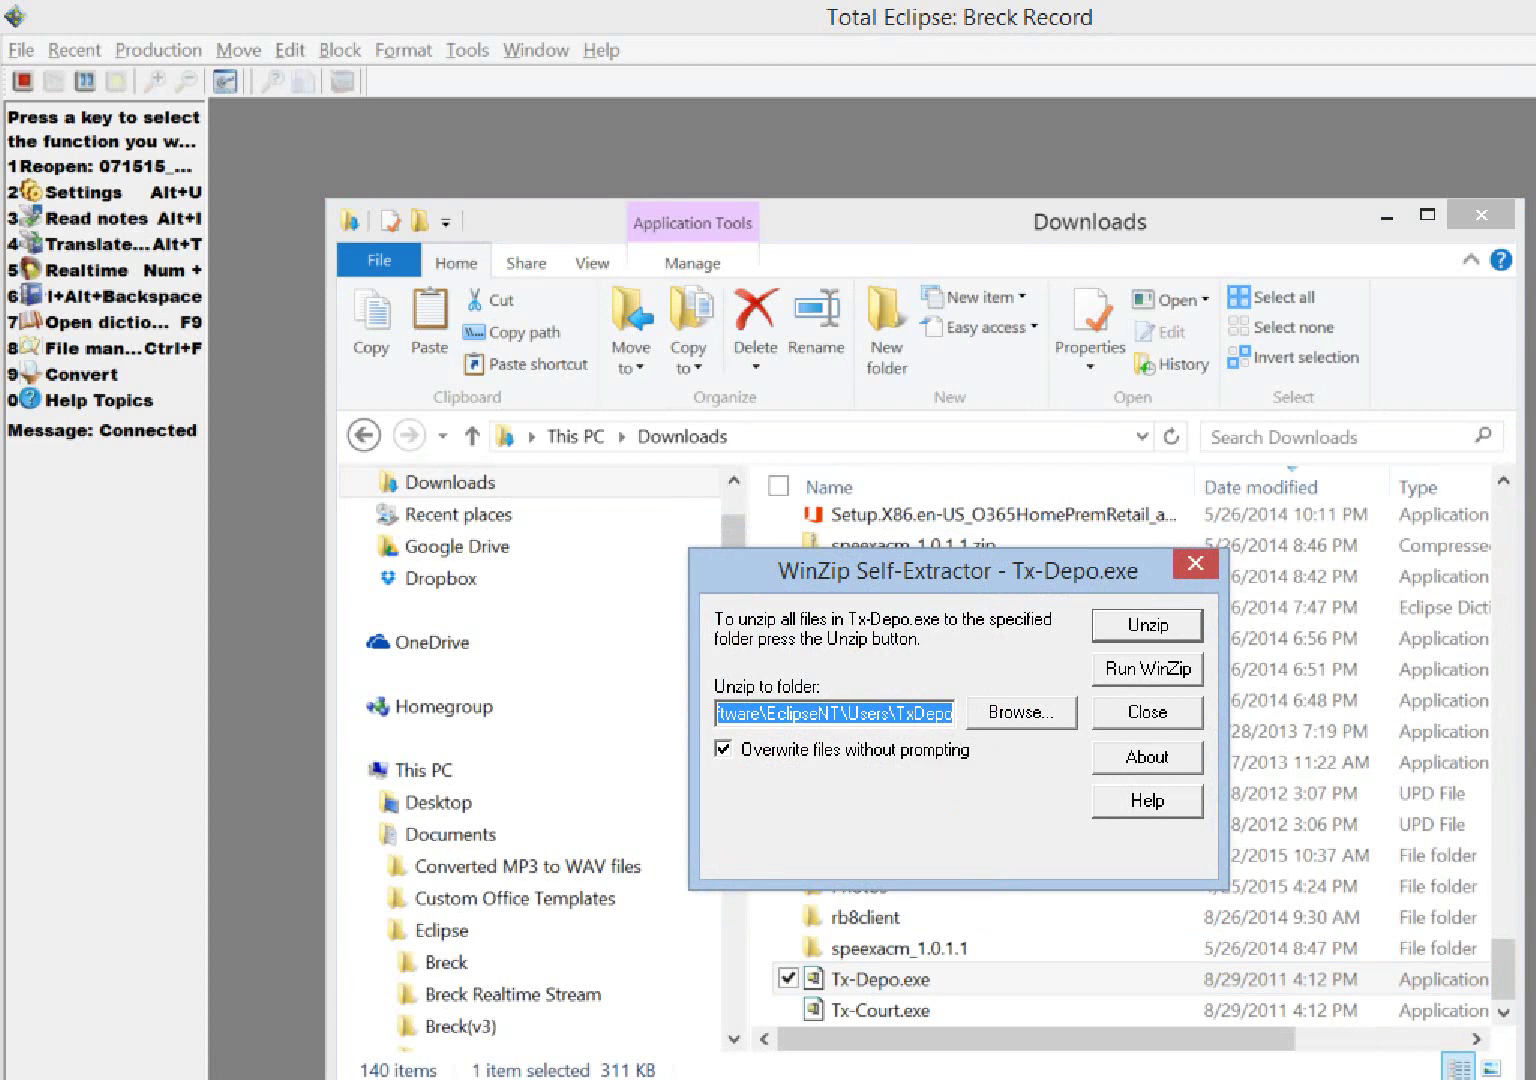
left_click(909, 712)
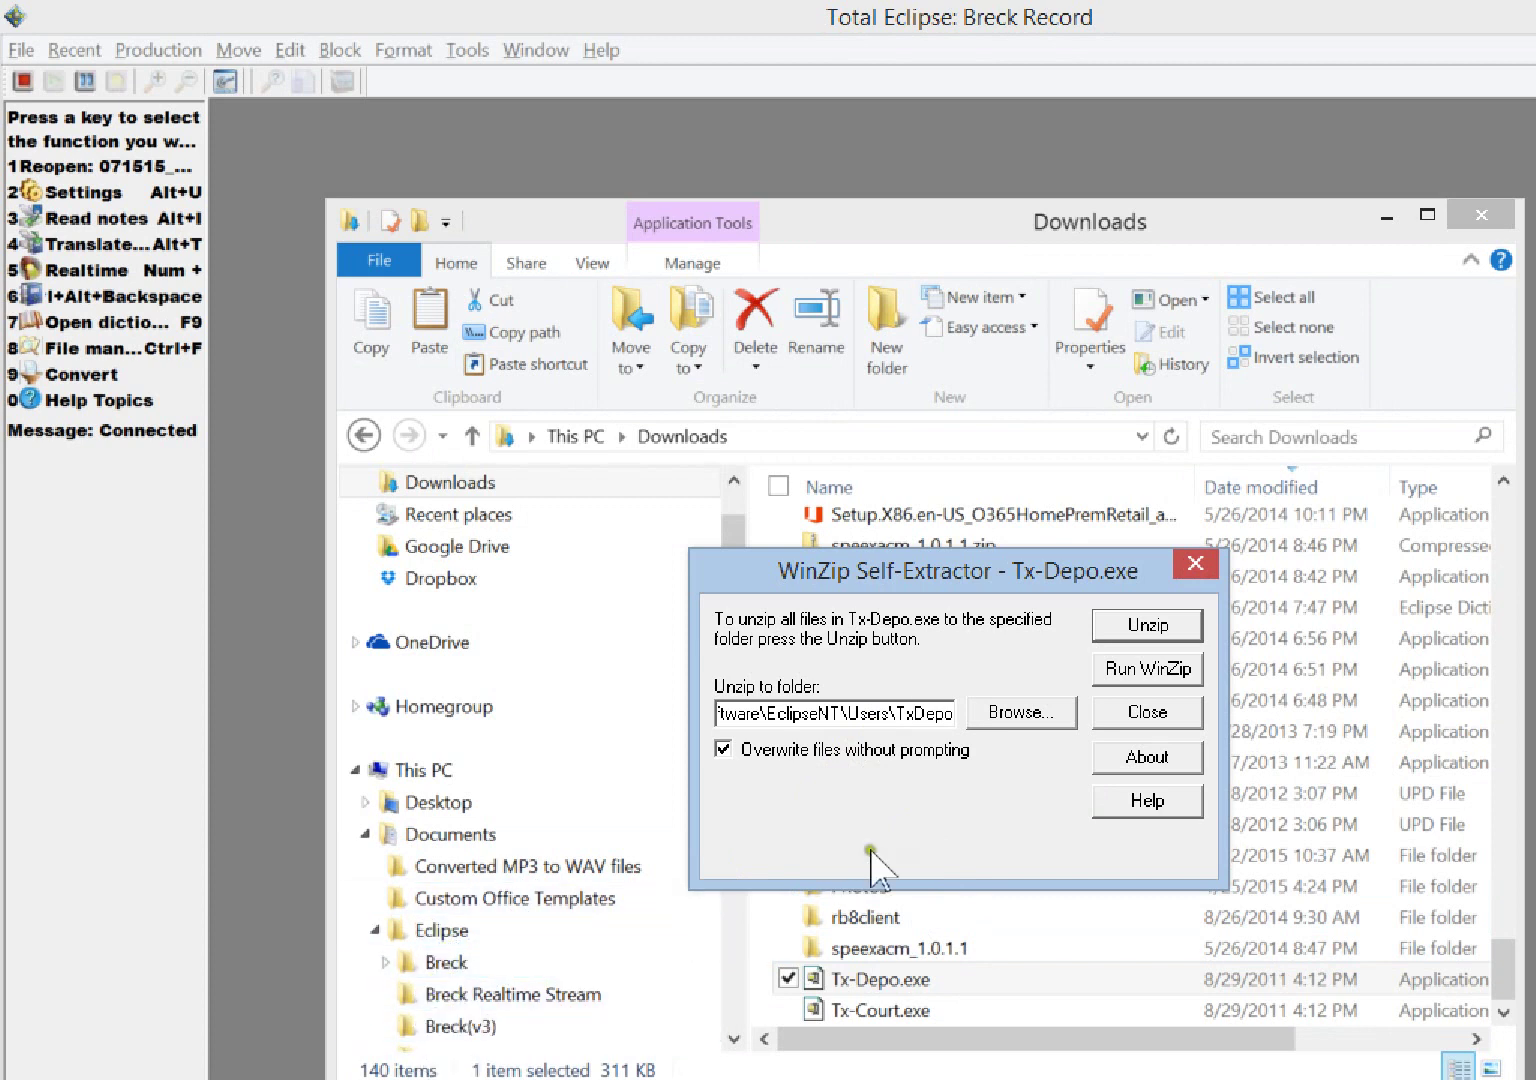
Browse for the unzip destination and choose the Eclipse folder inside Documents
left_click(1021, 712)
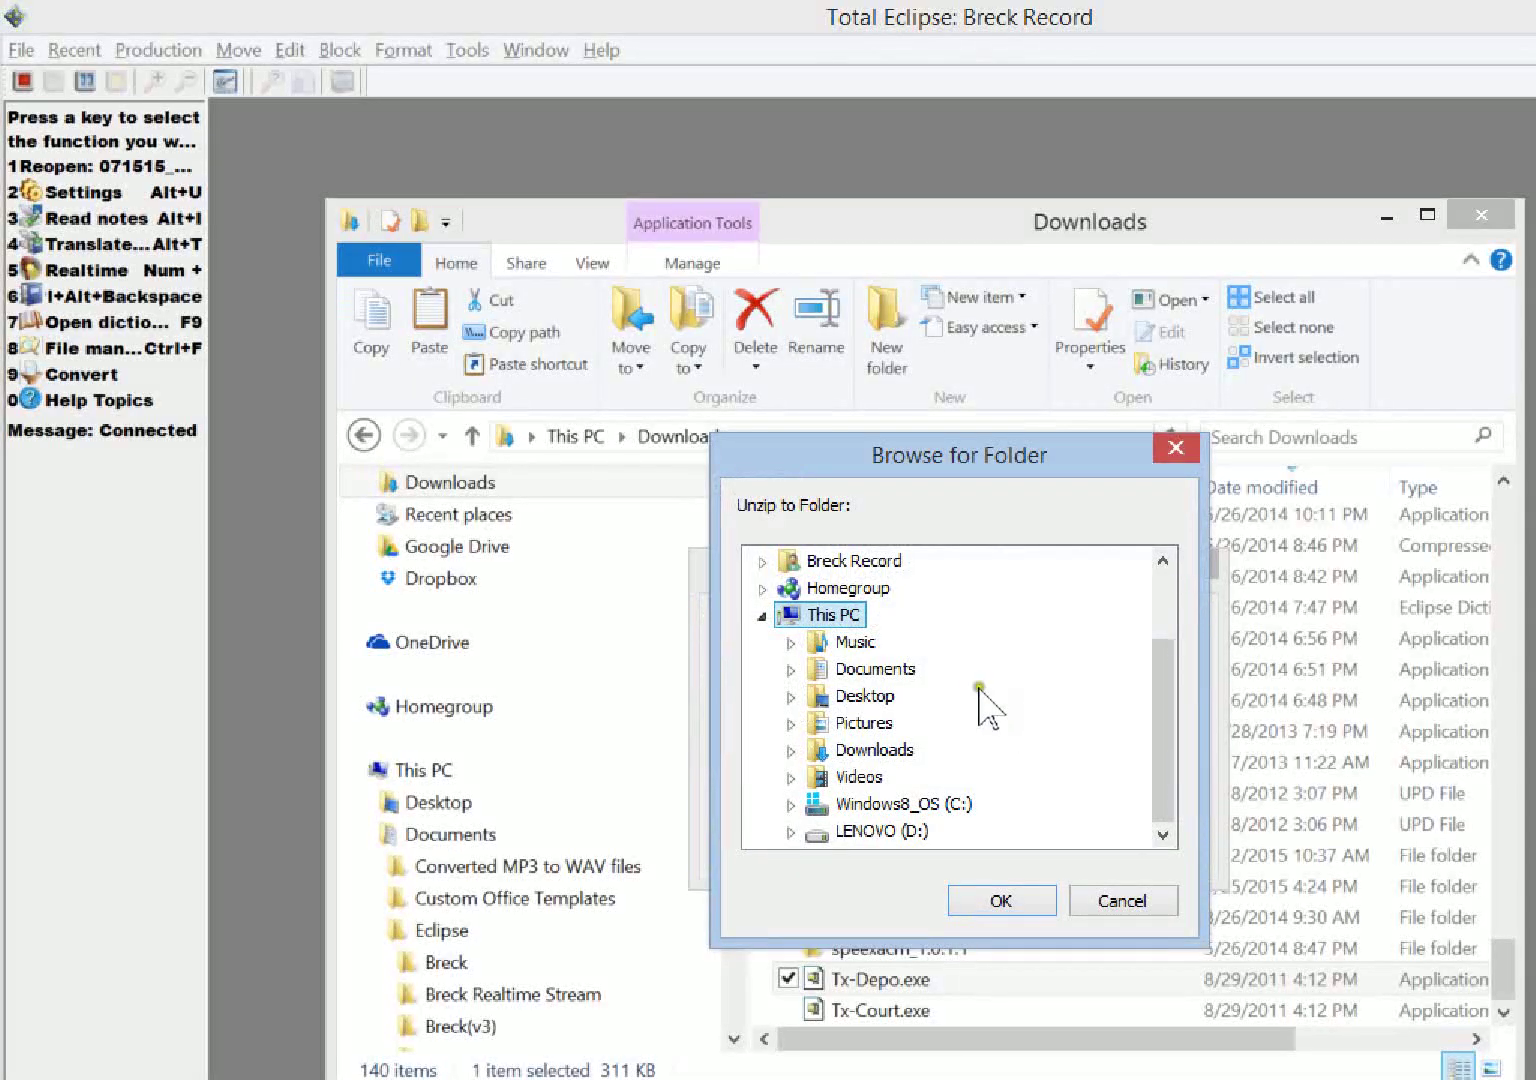
left_click(791, 669)
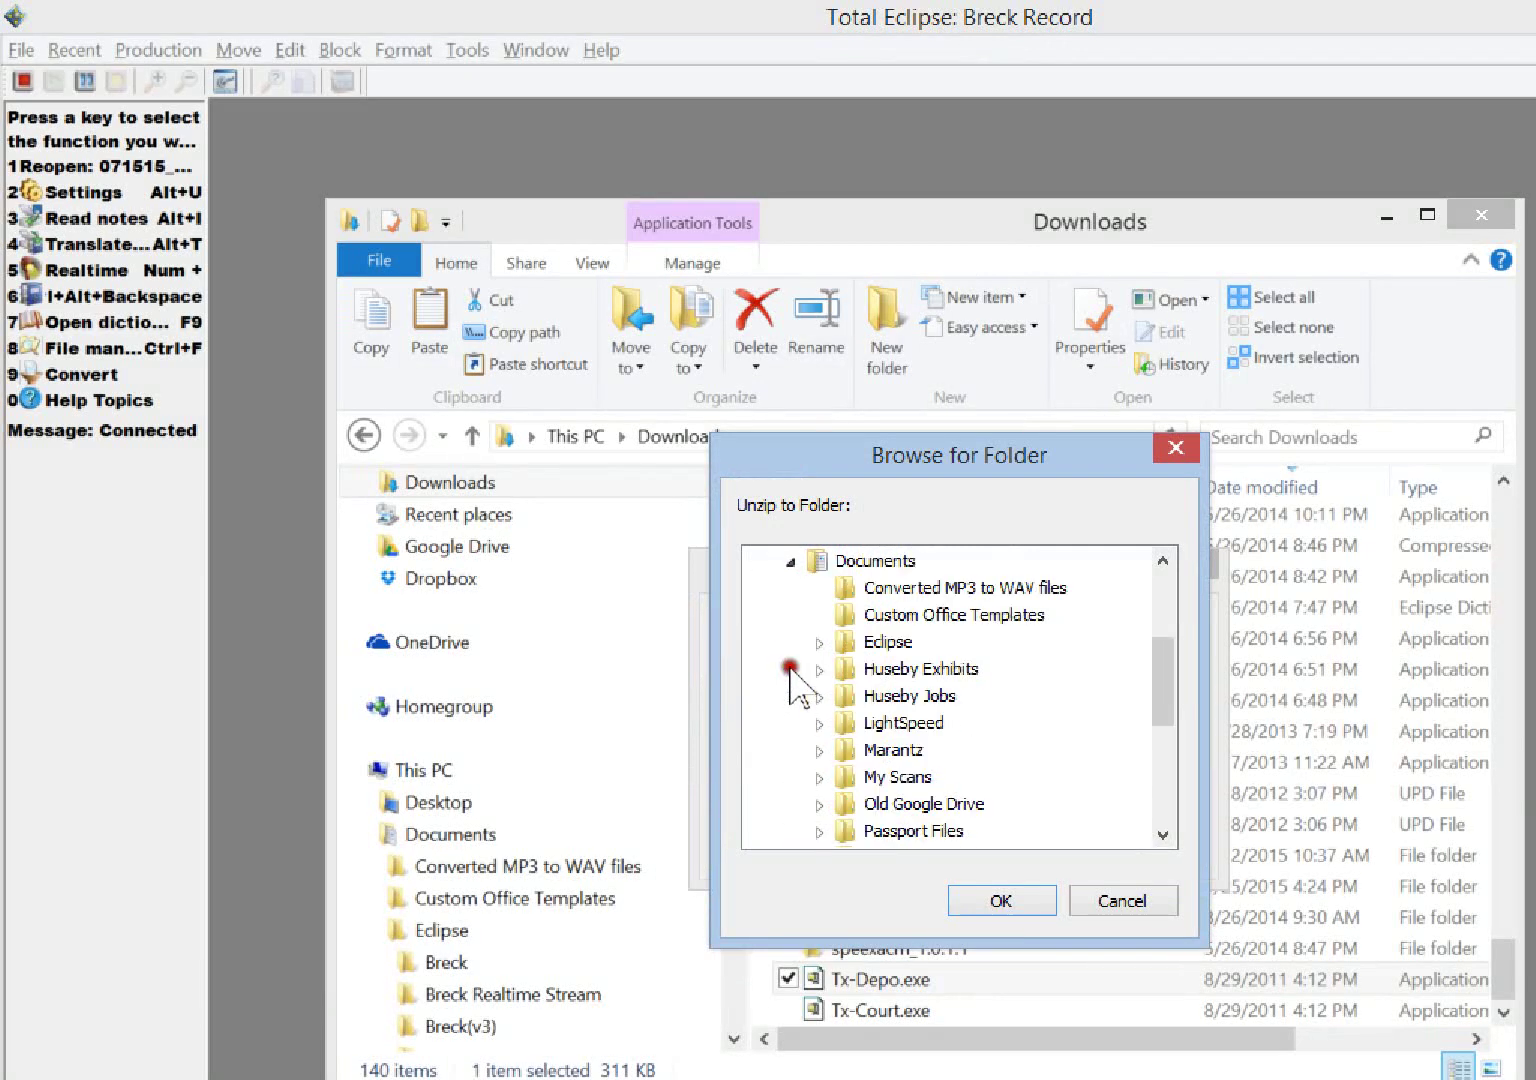
left_click(819, 641)
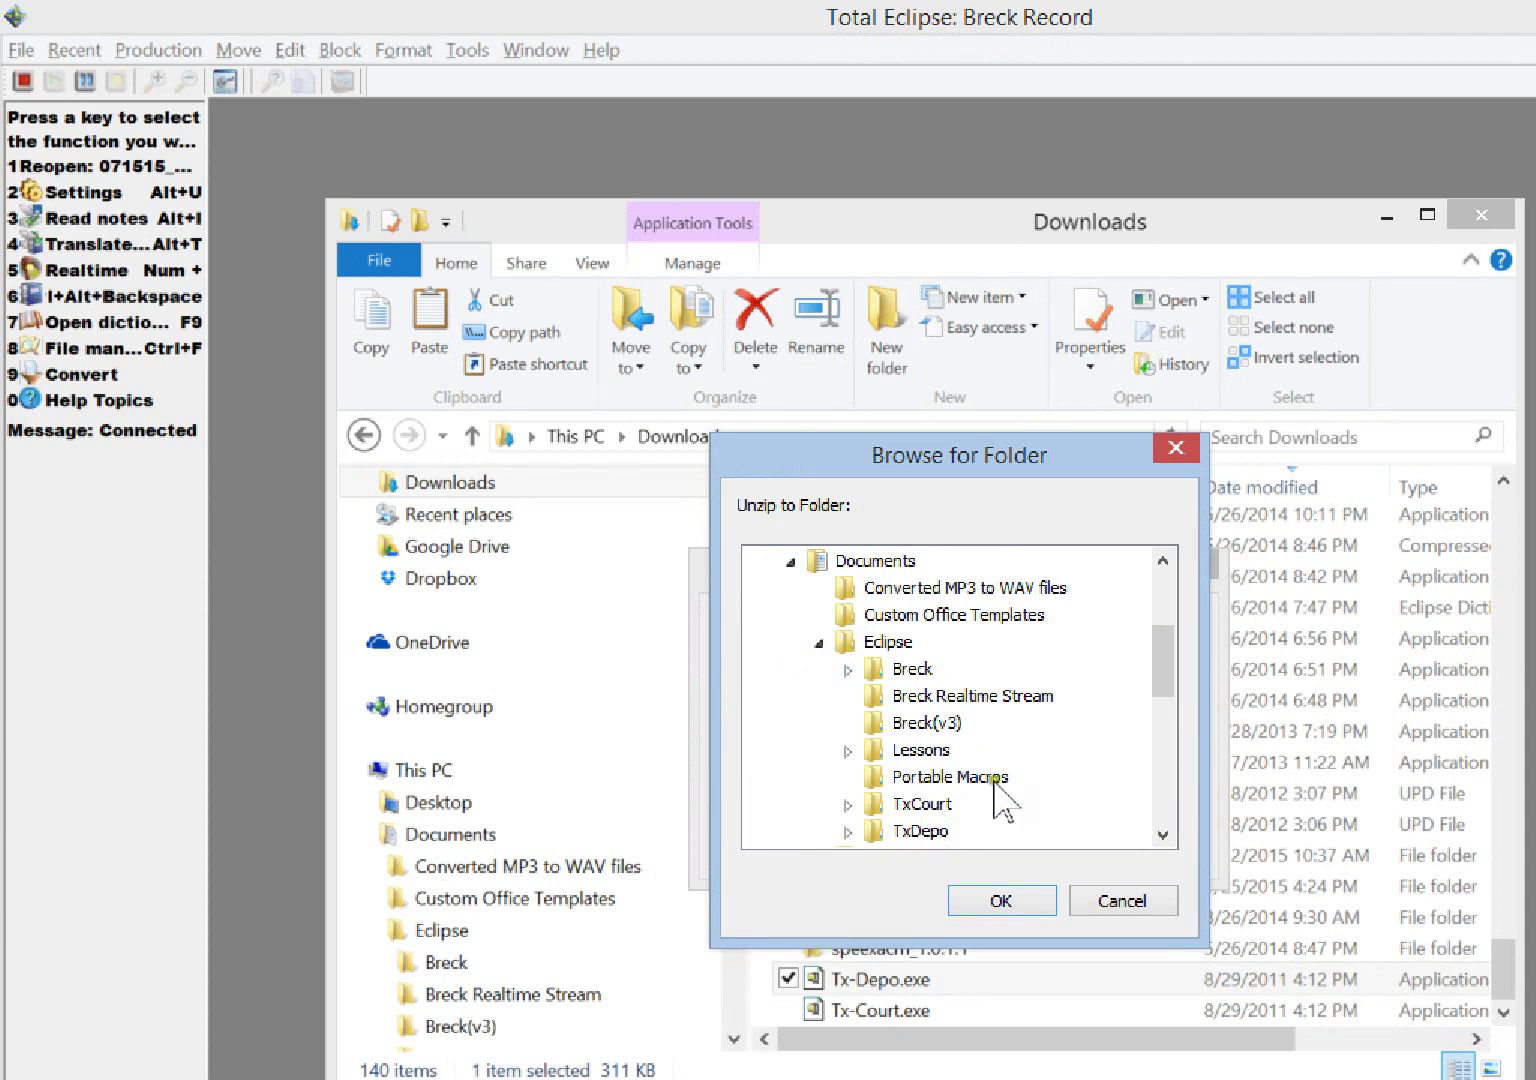
left_click_drag(1161, 660, 1161, 675)
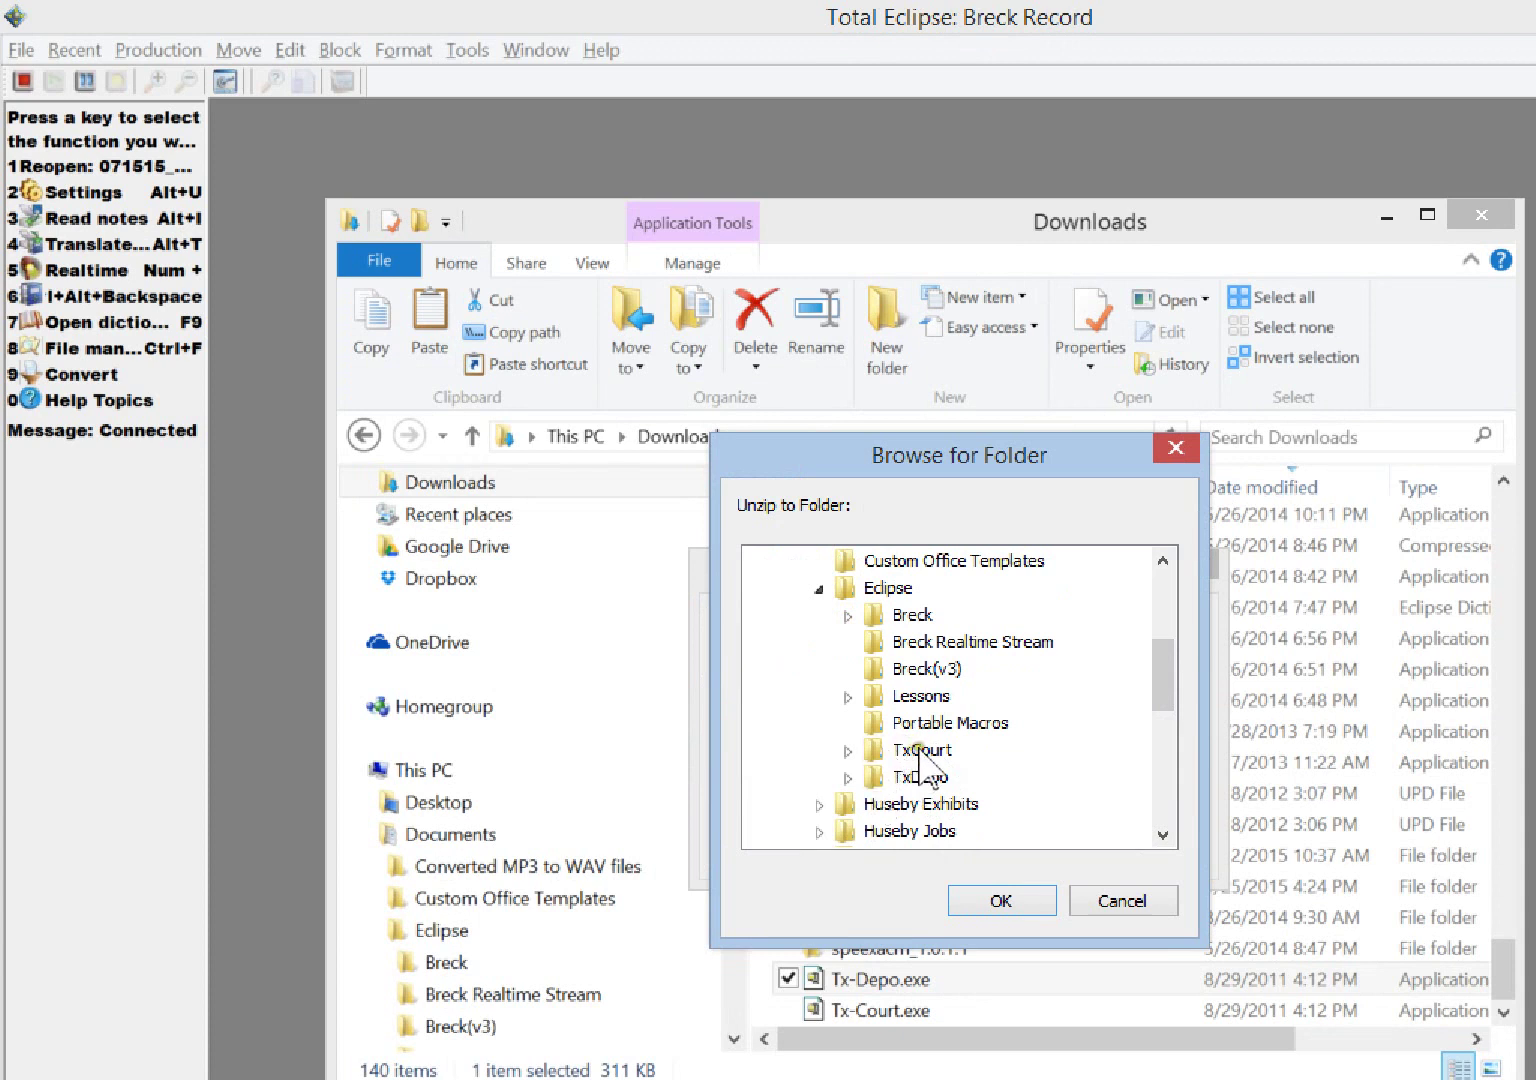
left_click(847, 777)
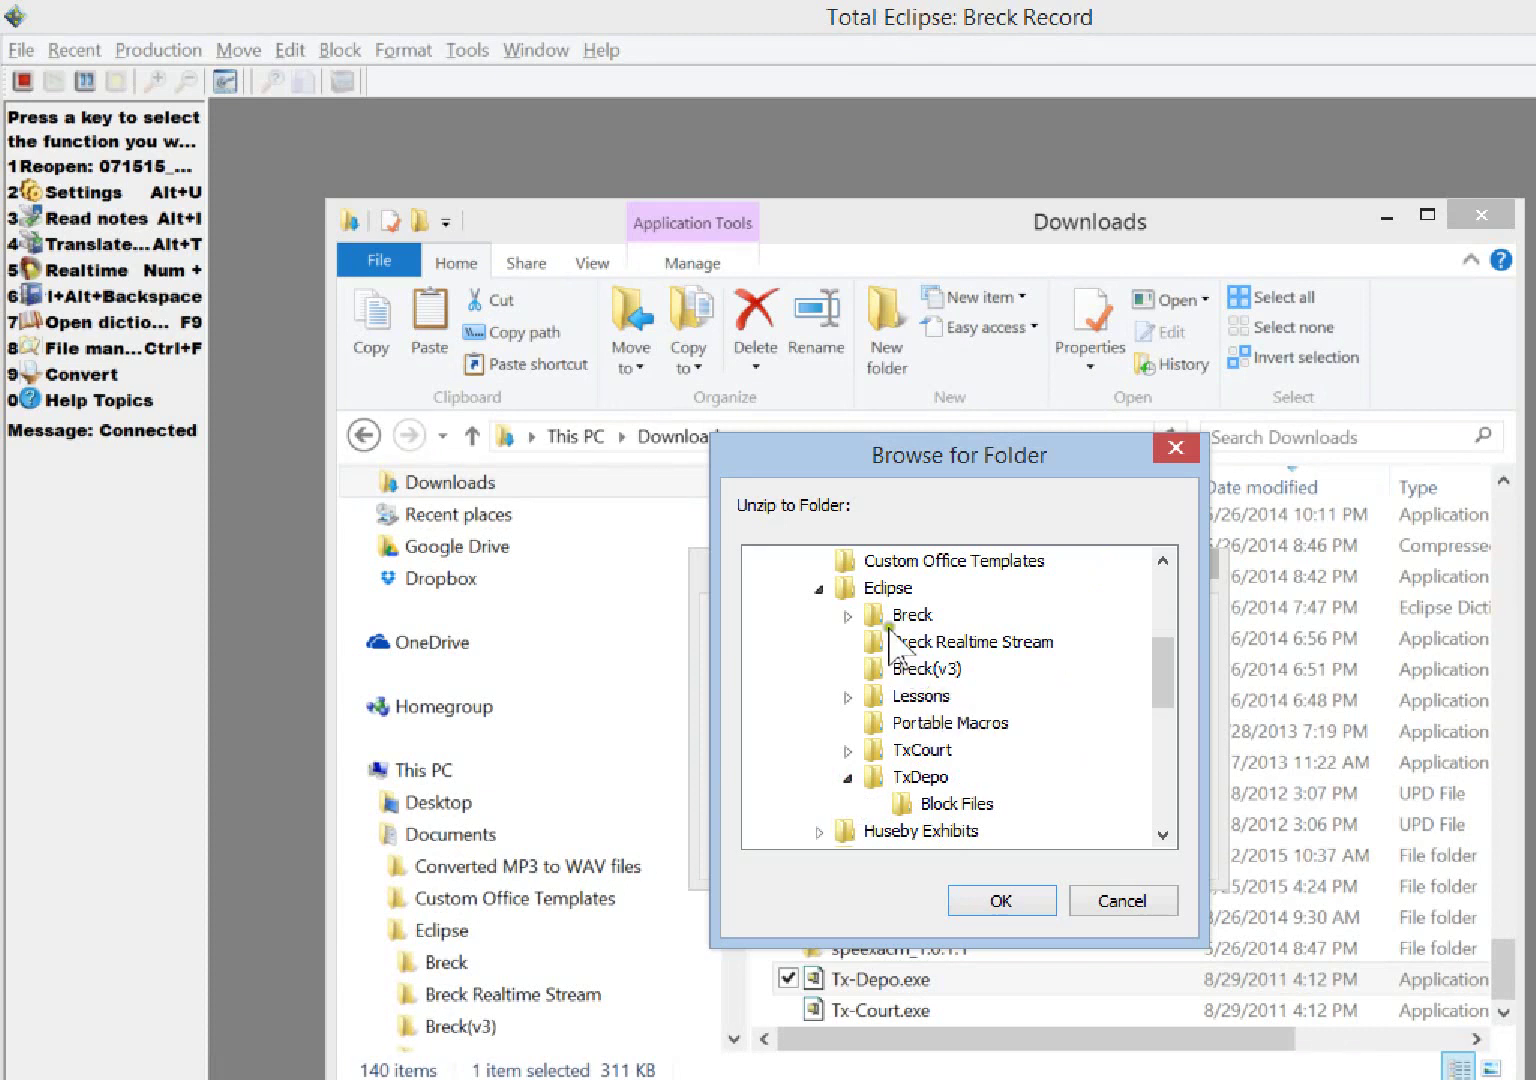
left_click(850, 587)
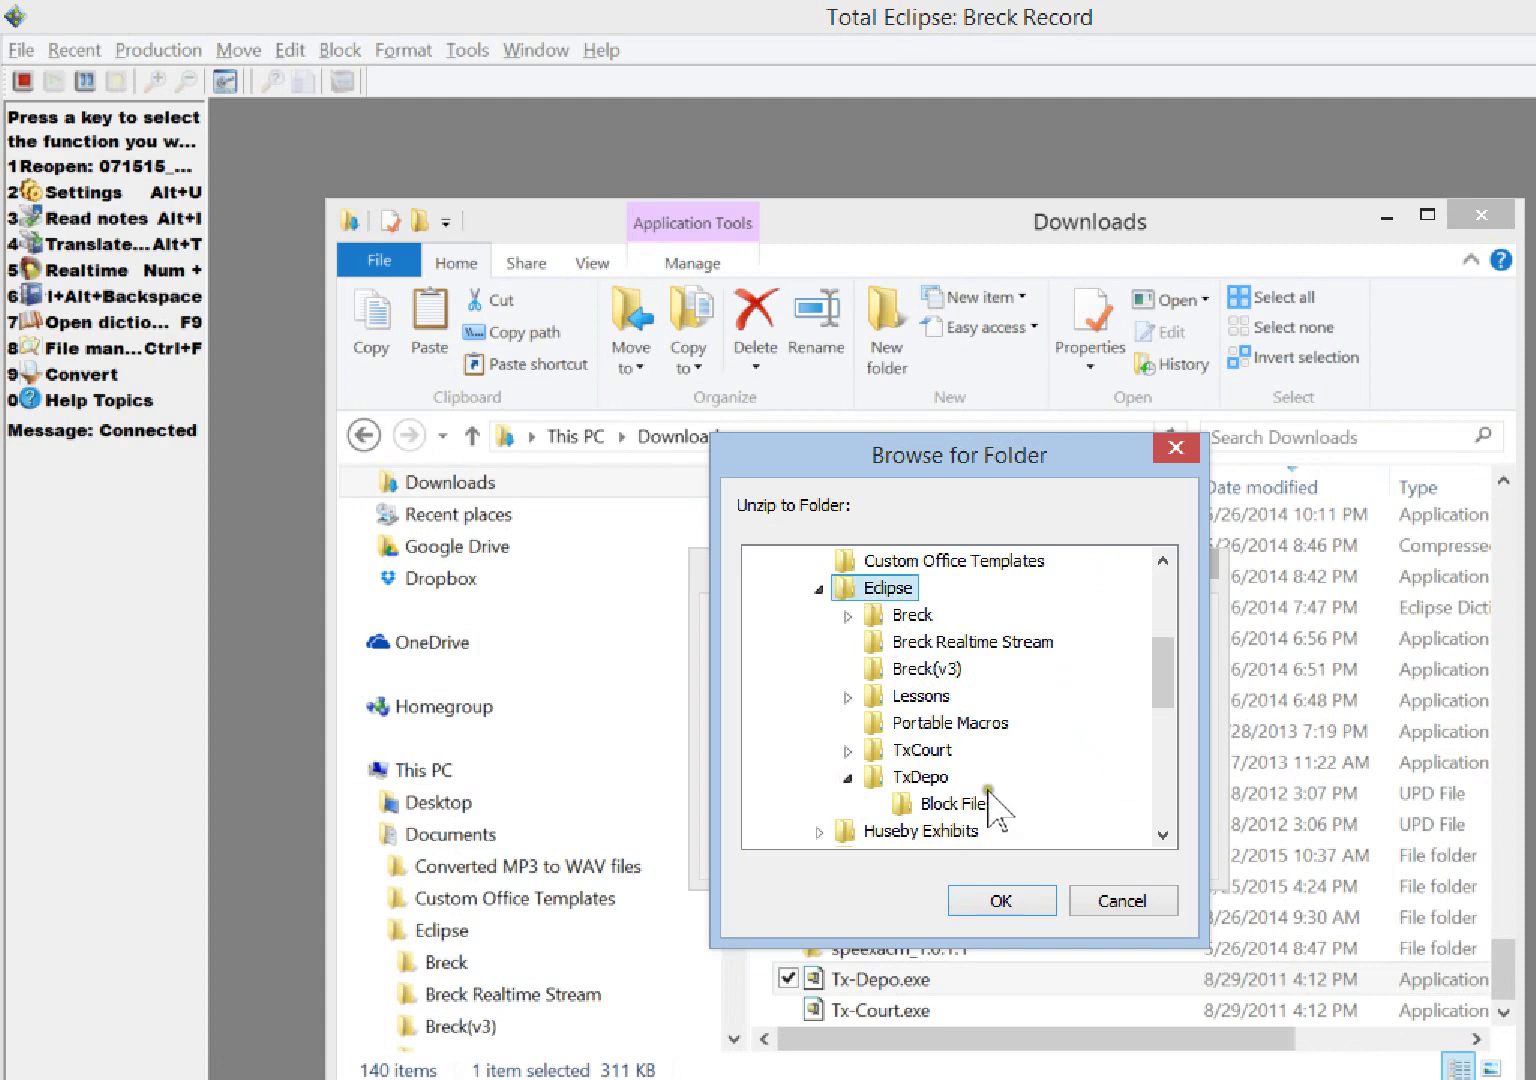
left_click(1003, 899)
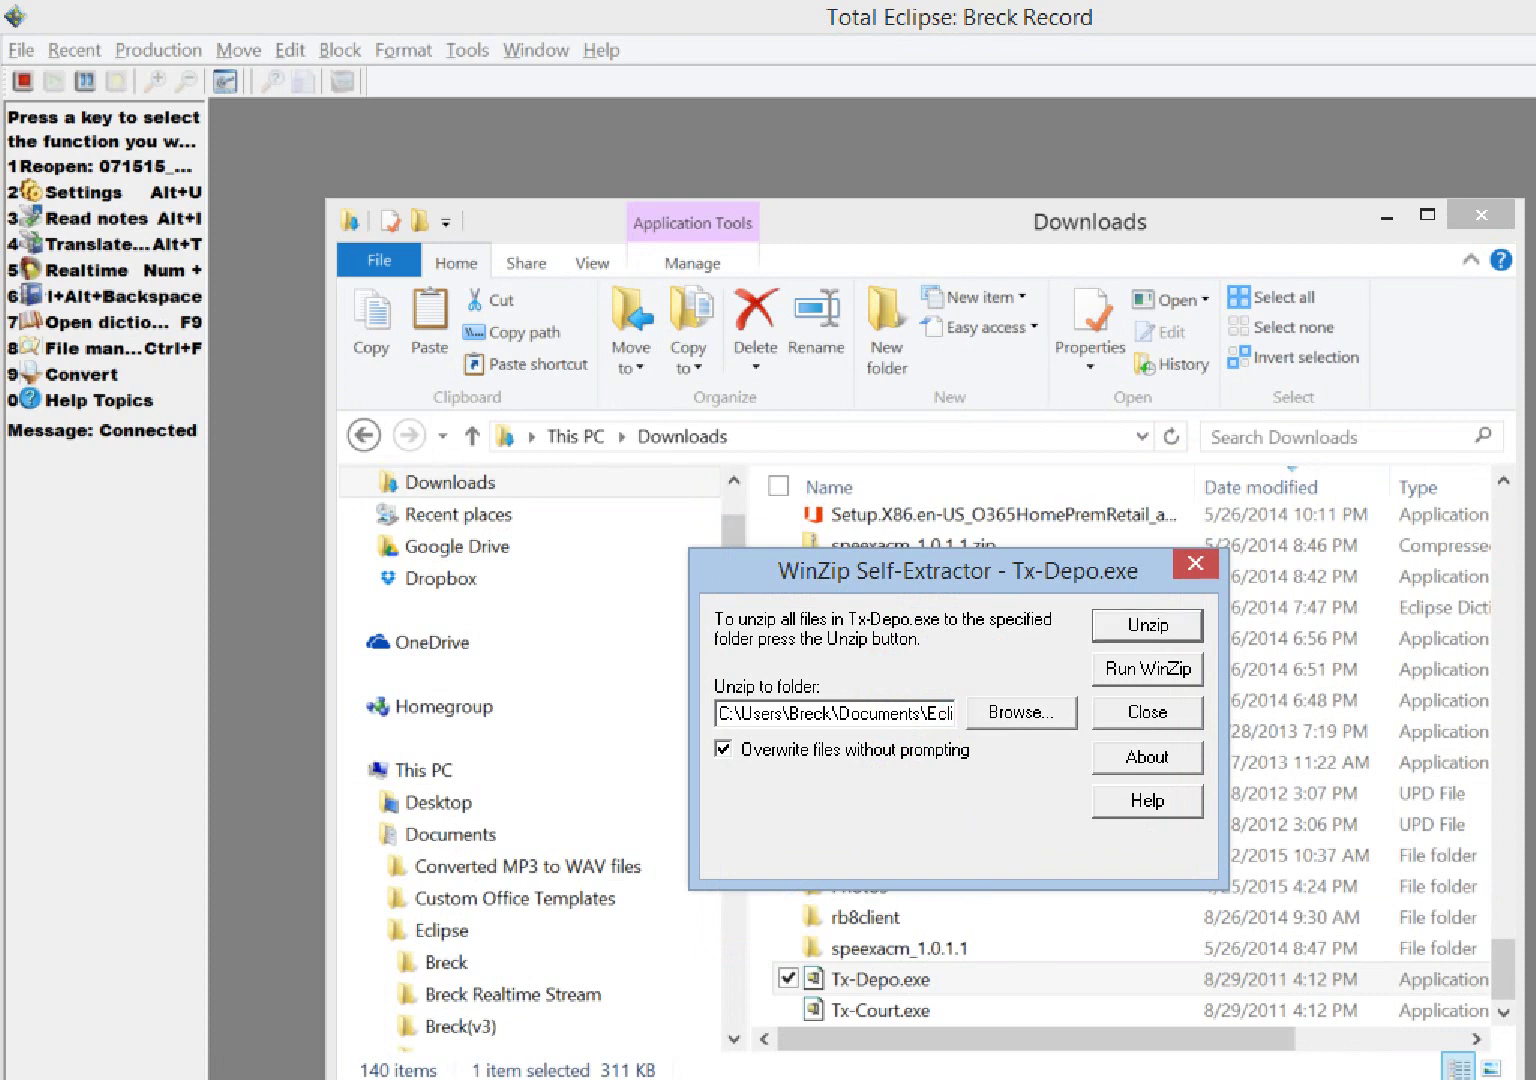
Append the subfolder "\New TxDepo" to the end of the unzip destination path
key("End")
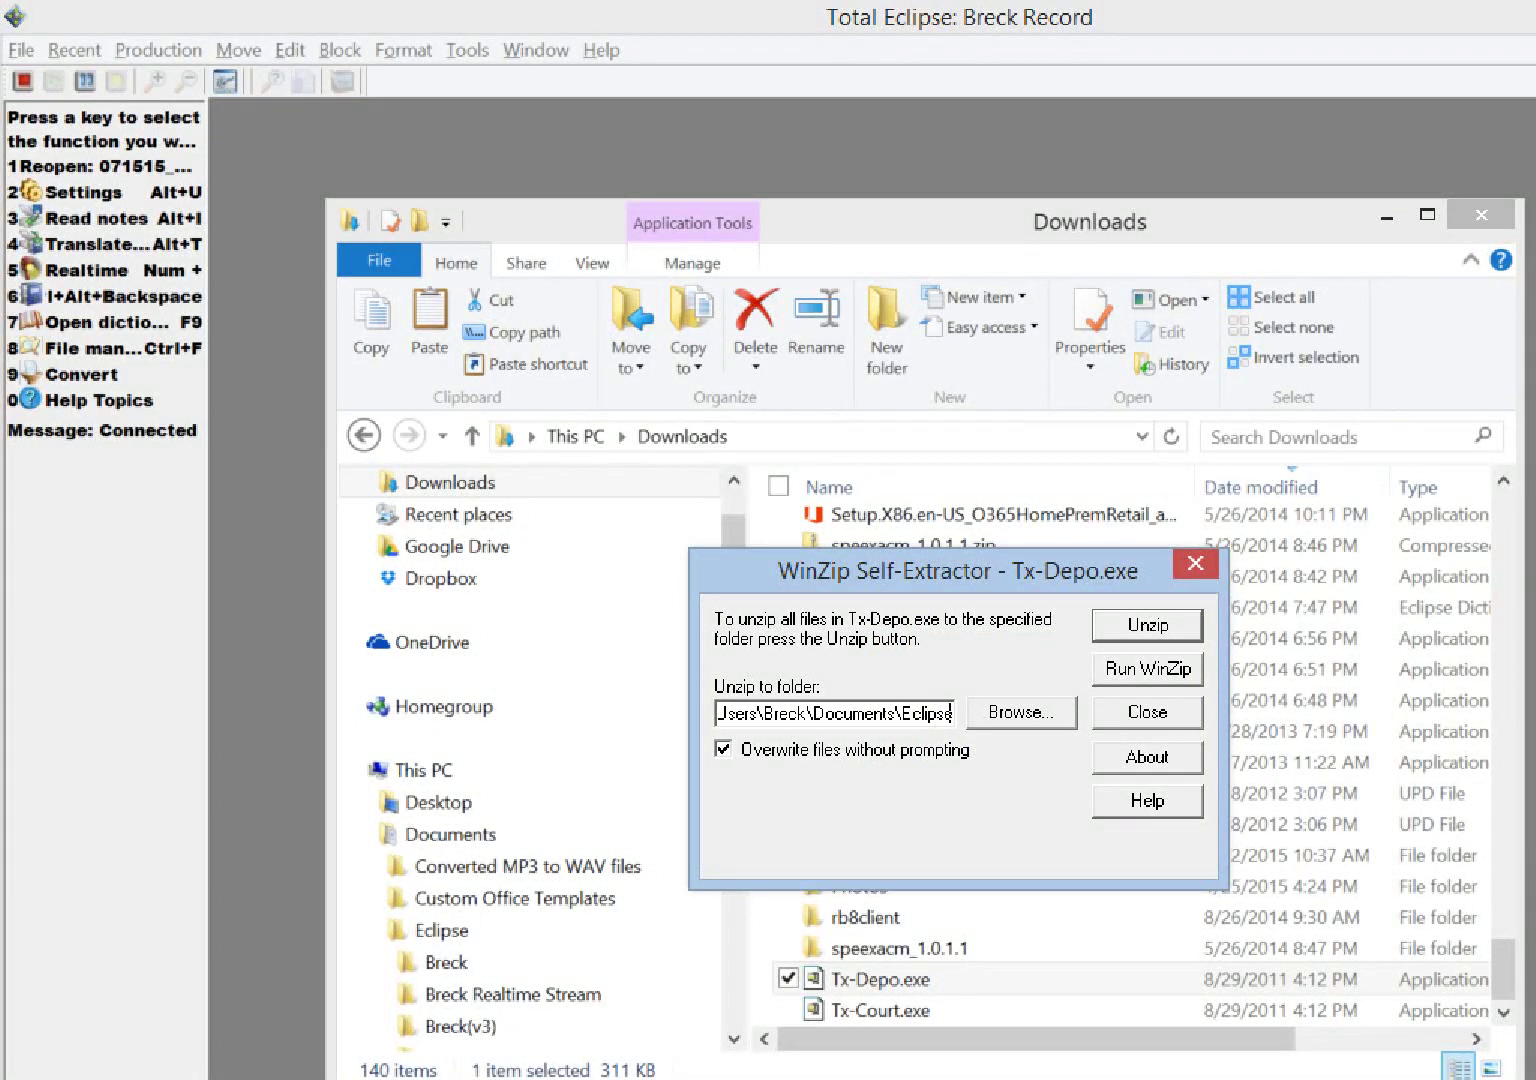
type("\\")
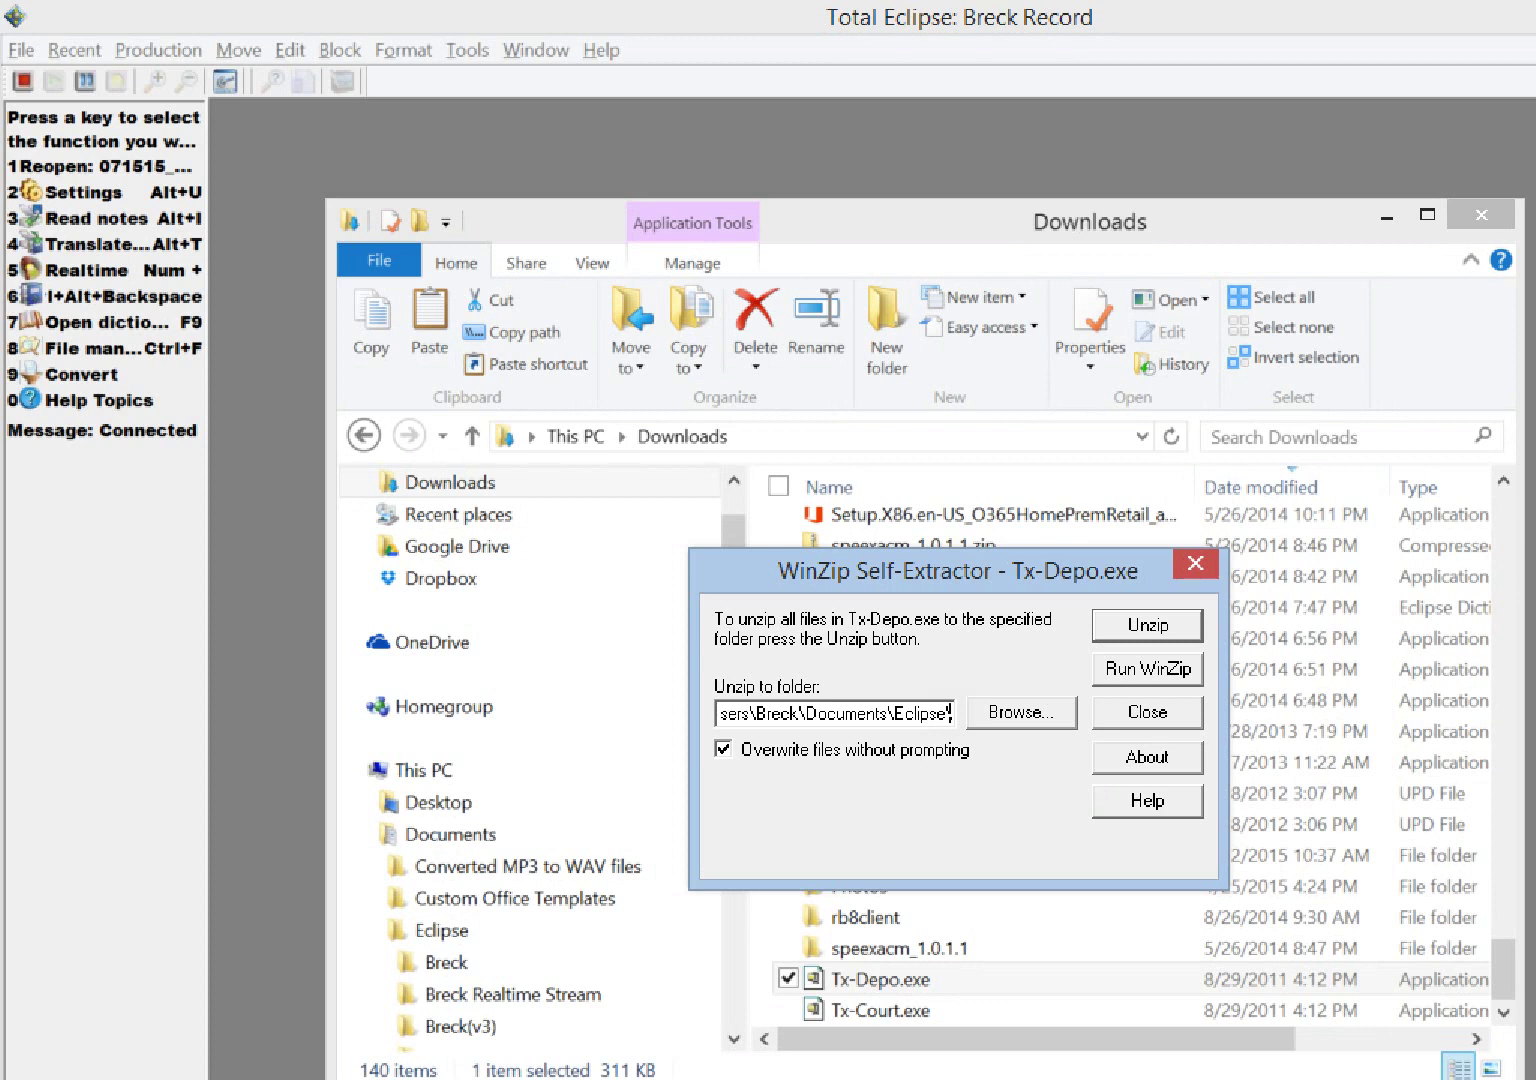
type("Ne")
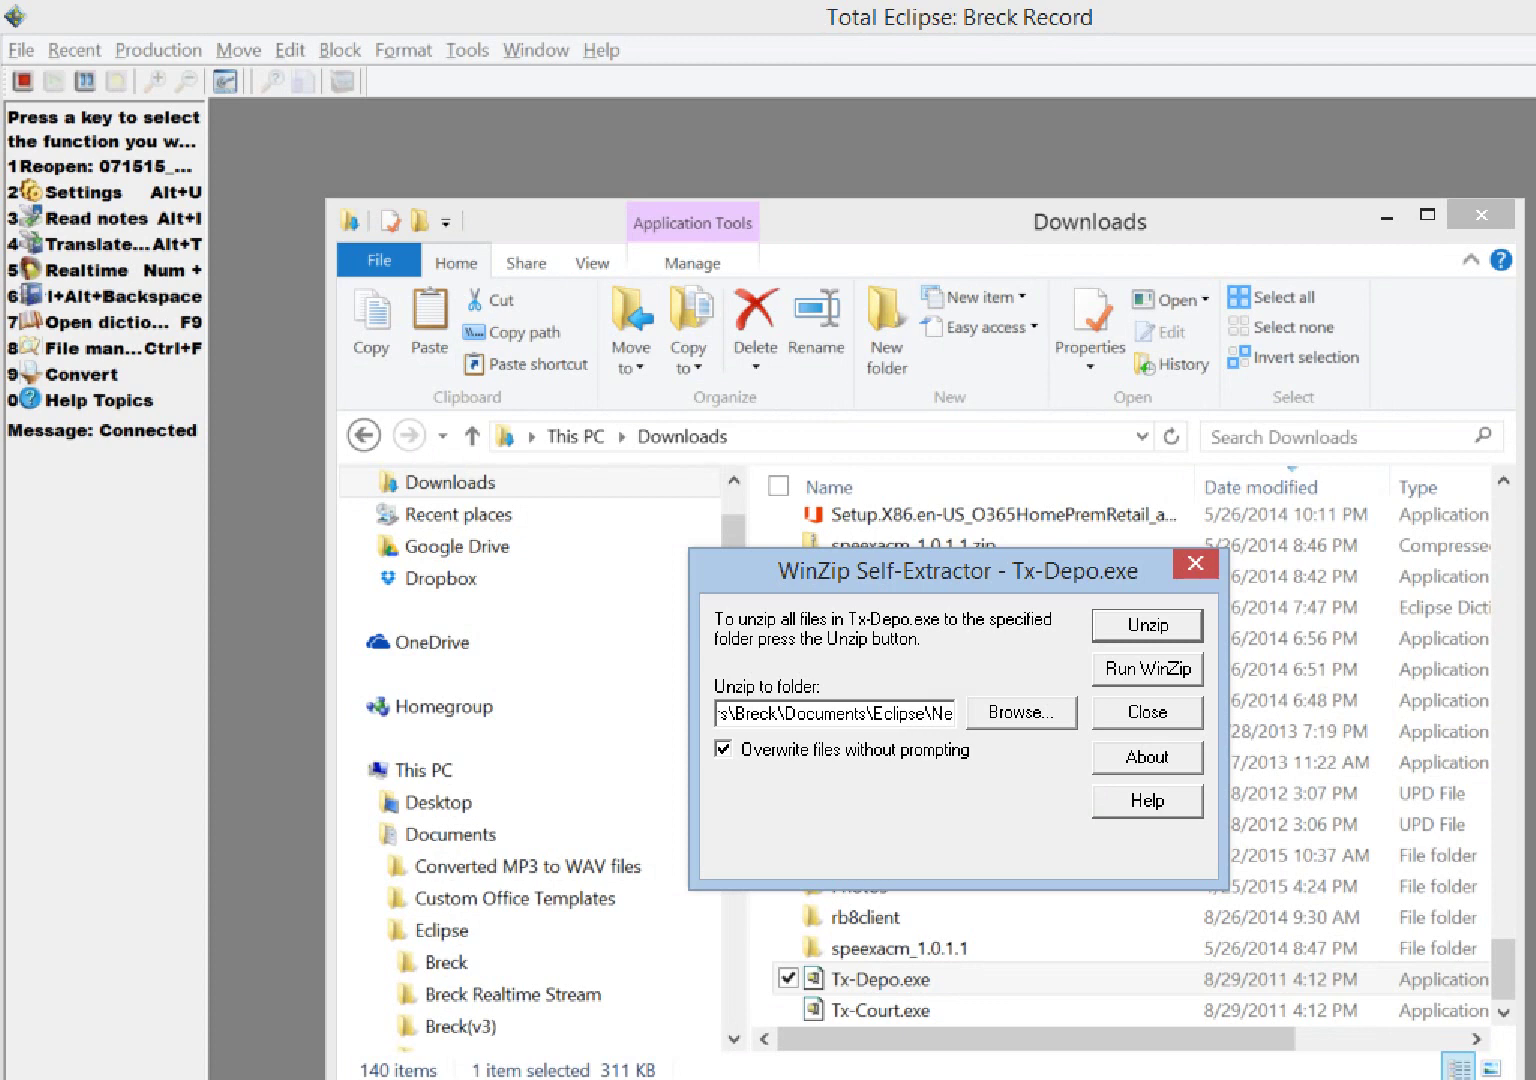
type("w T")
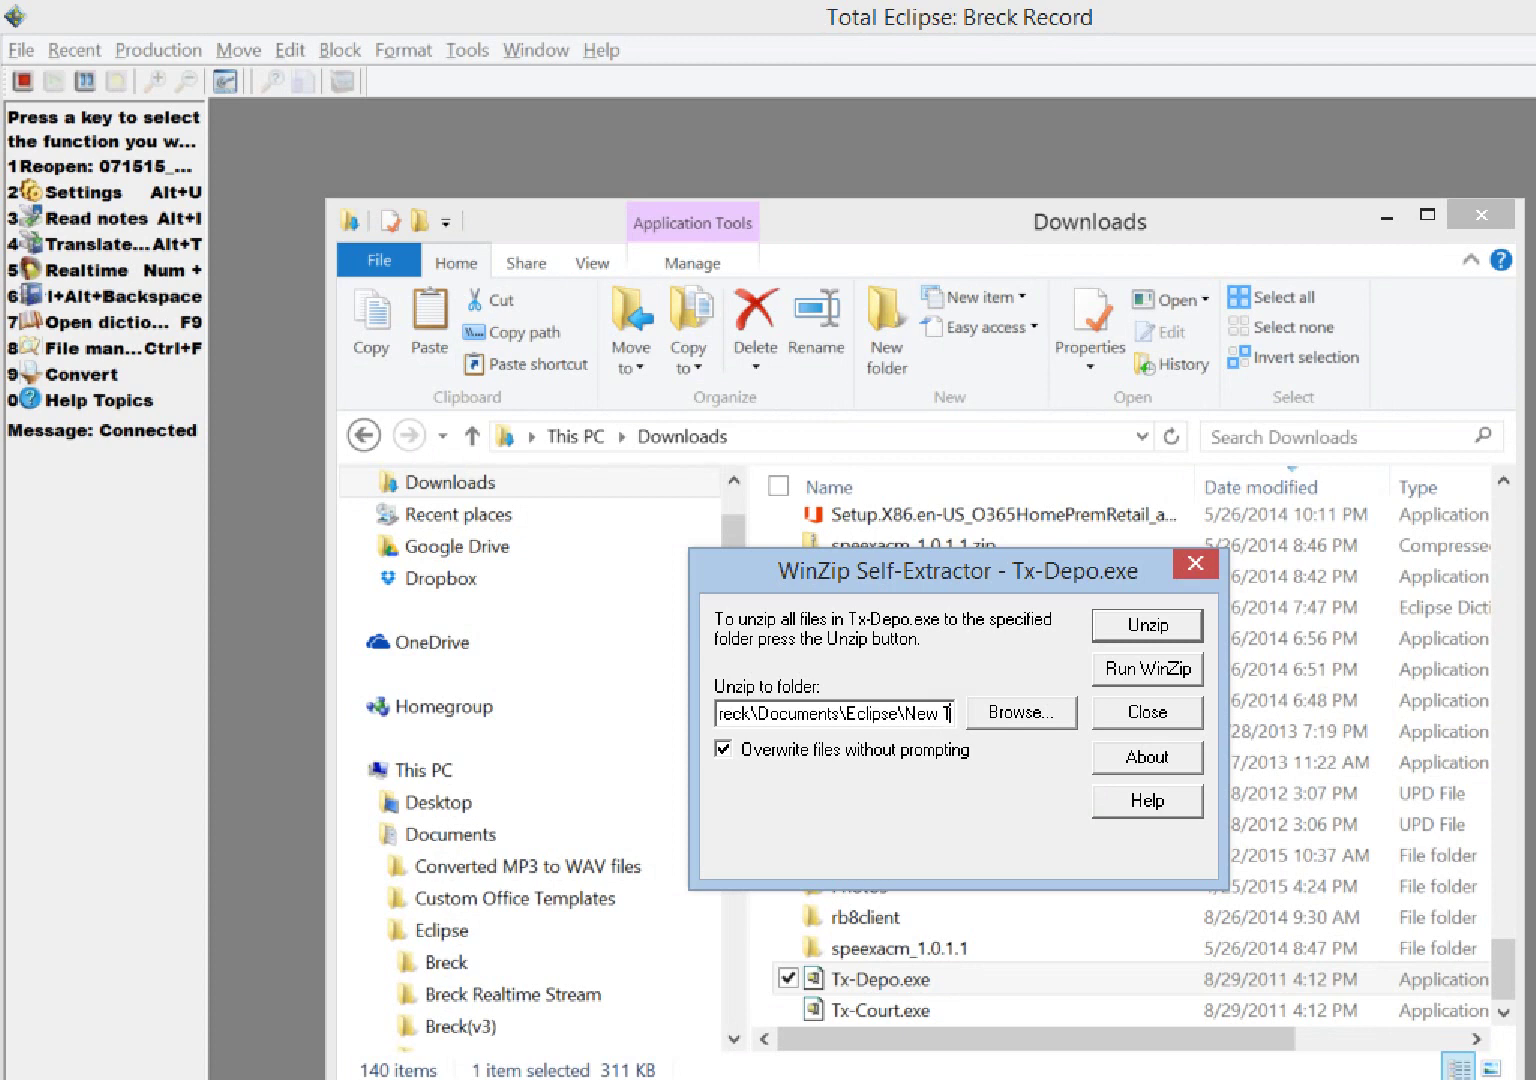
type("x")
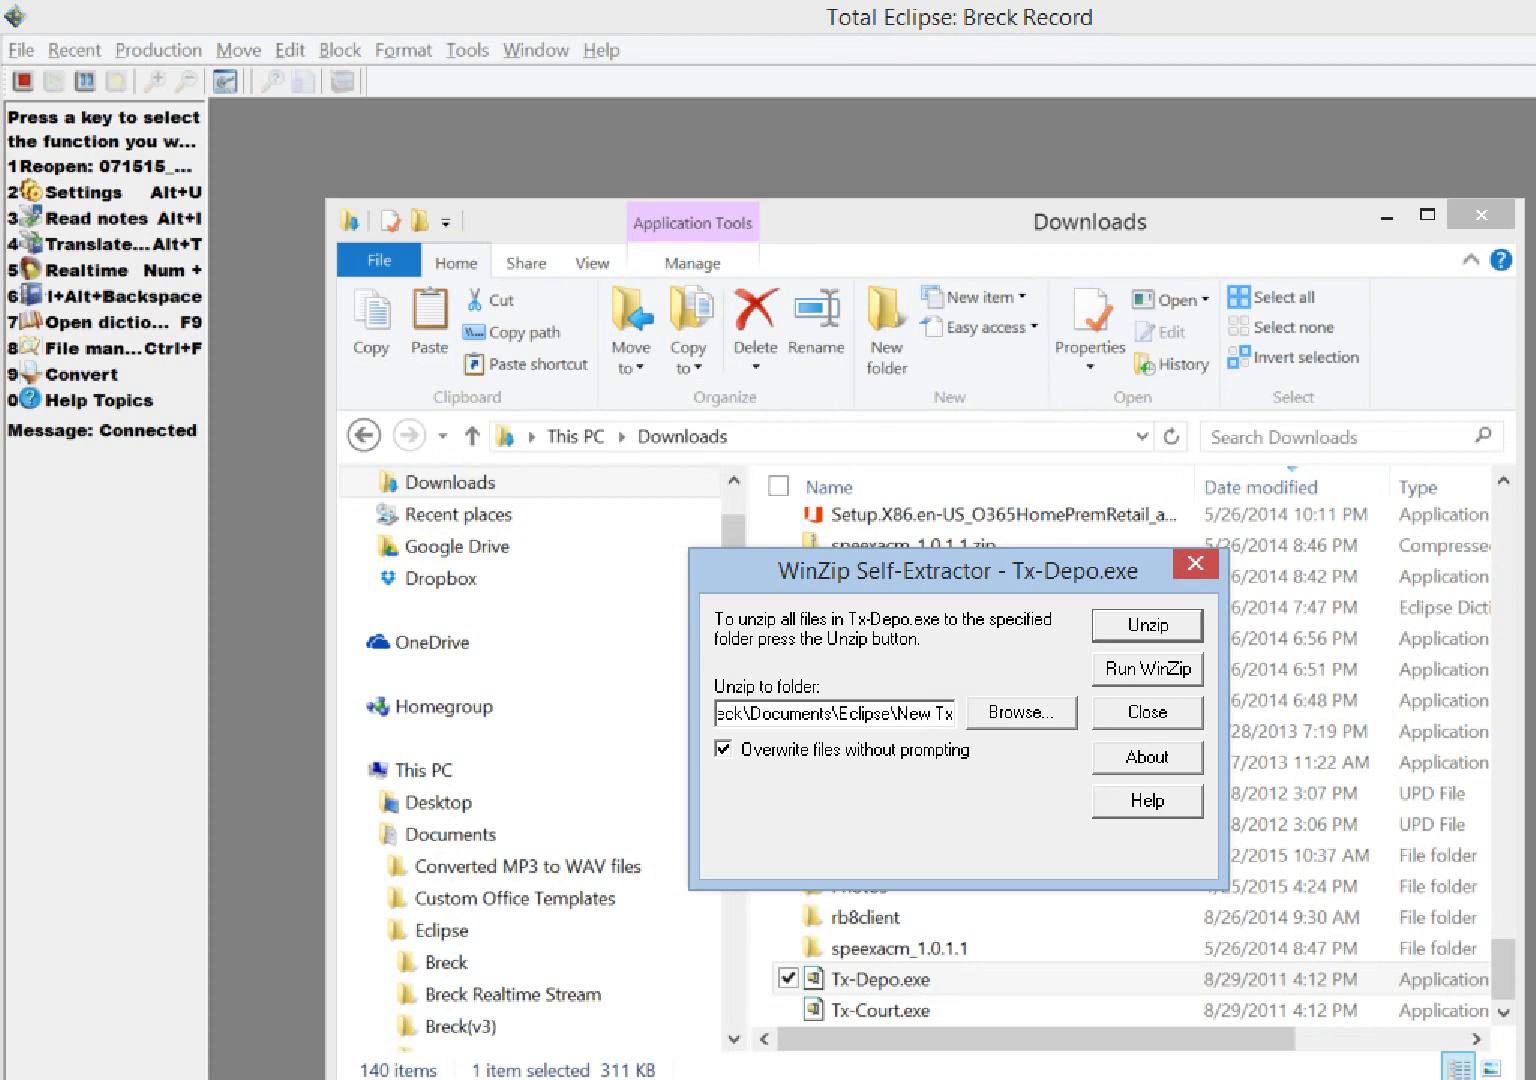
type("x")
key("BackSpace")
key("BackSpace")
type("xDepo")
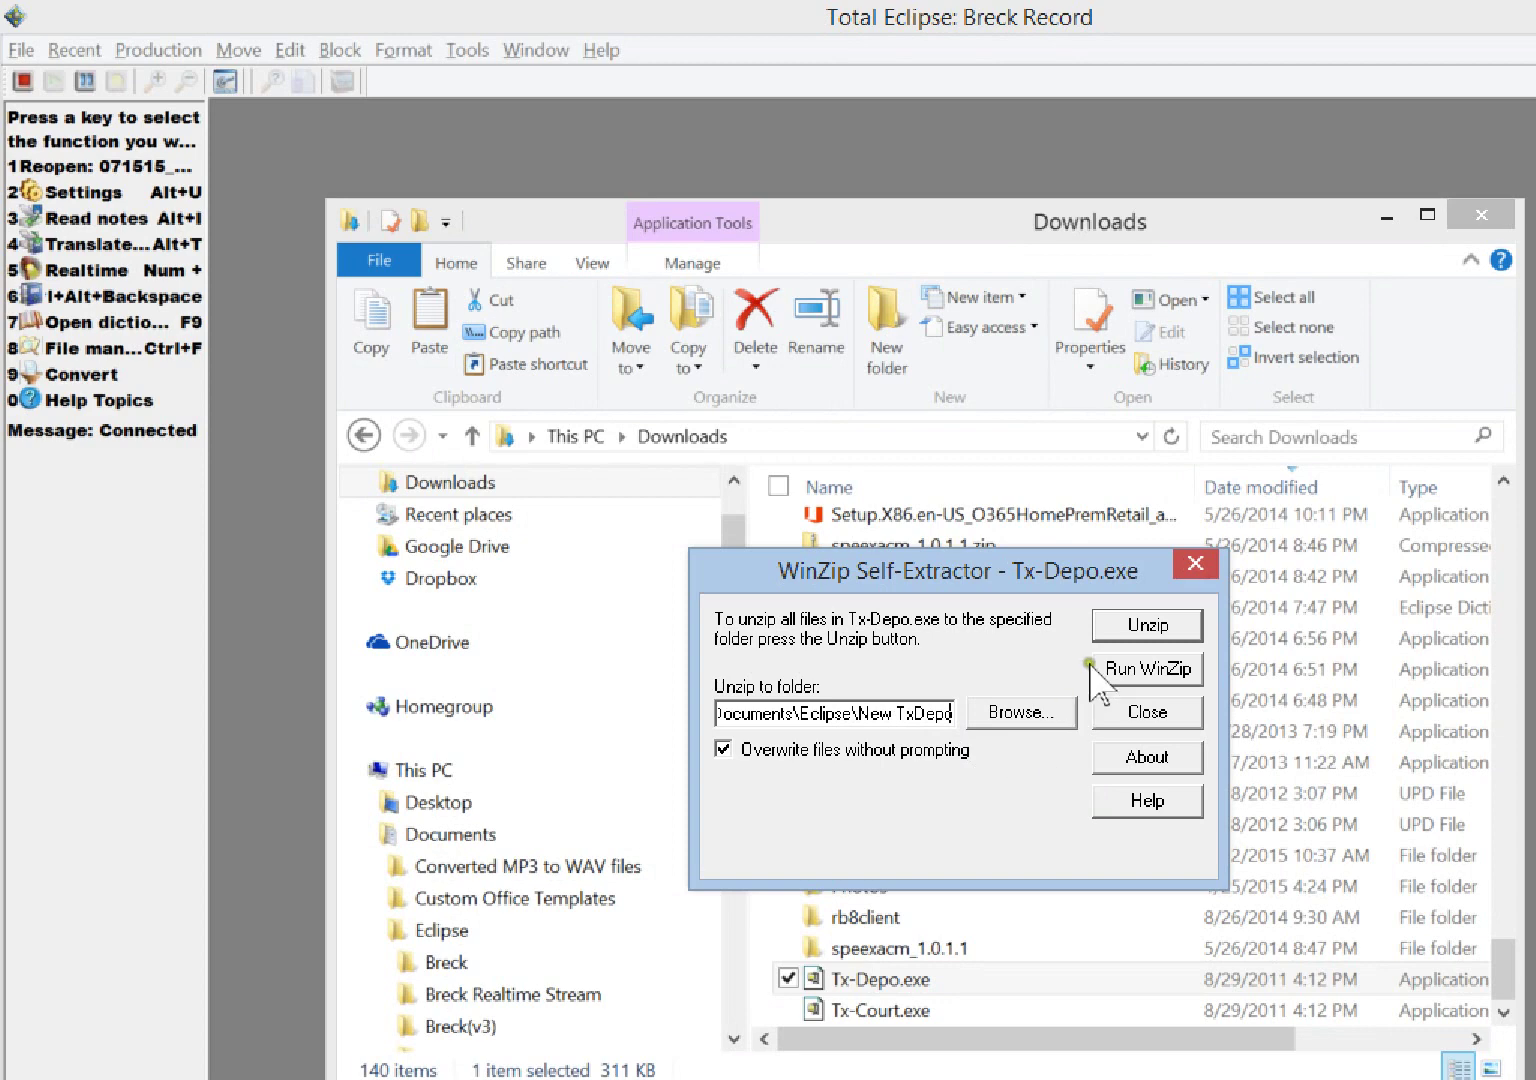
Unzip the Tx-Depo.exe files into the New TxDepo folder and close the self-extractor
left_click(1145, 622)
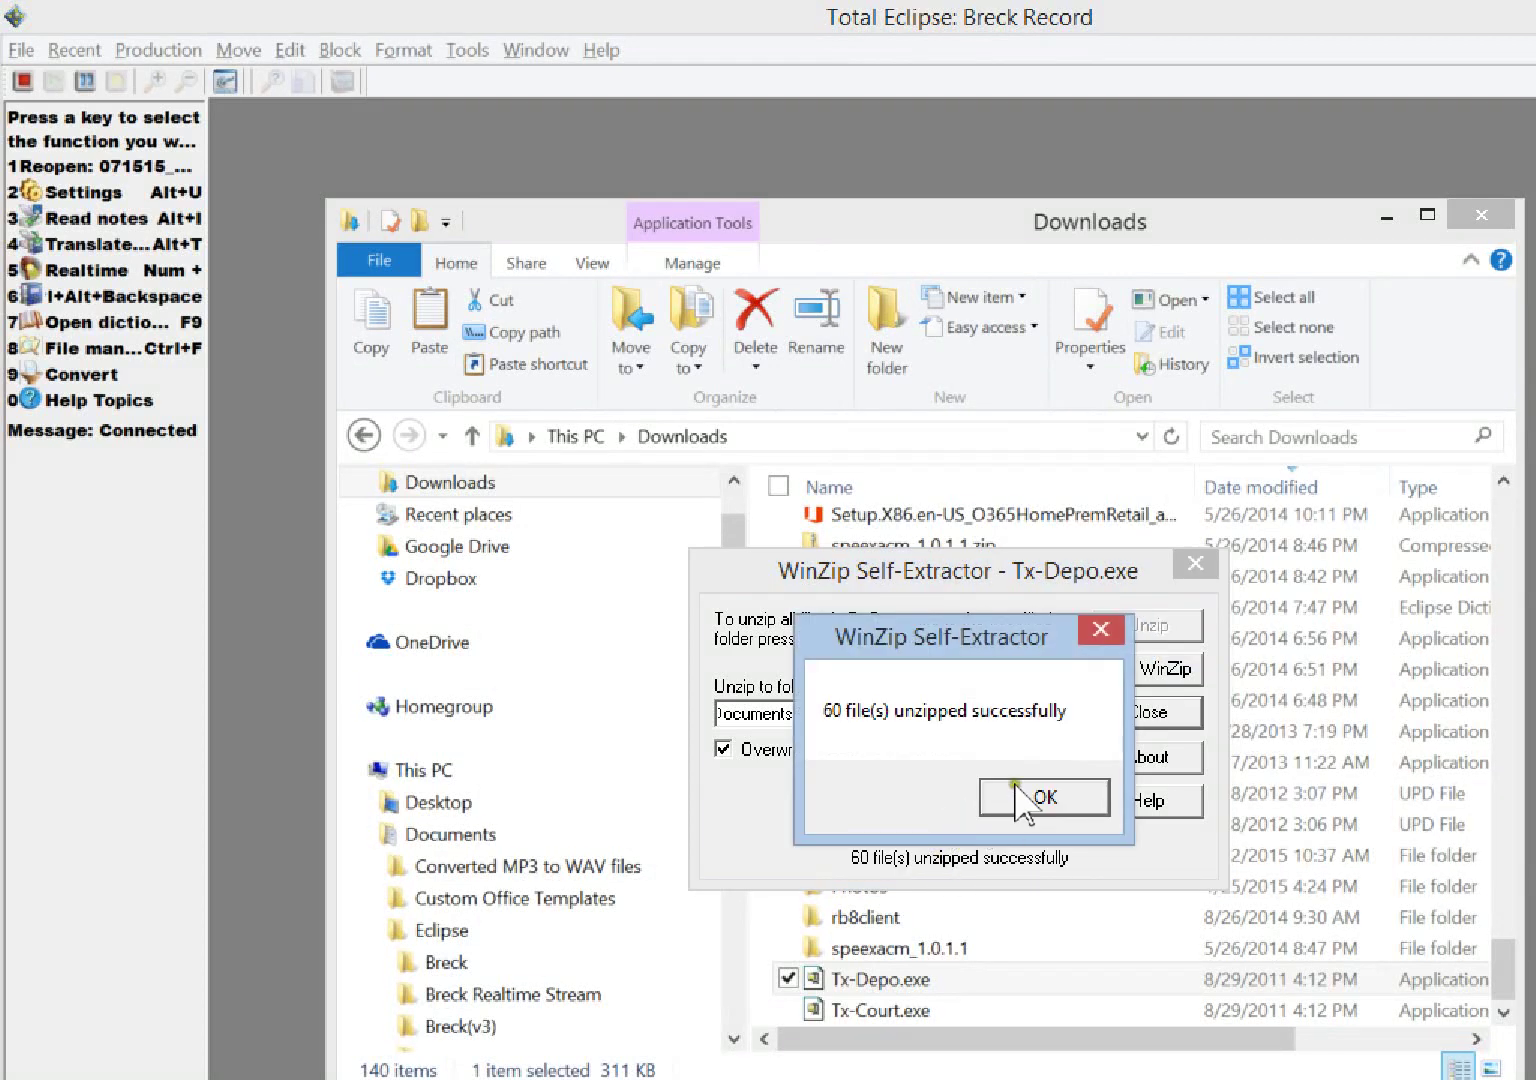
left_click(1037, 792)
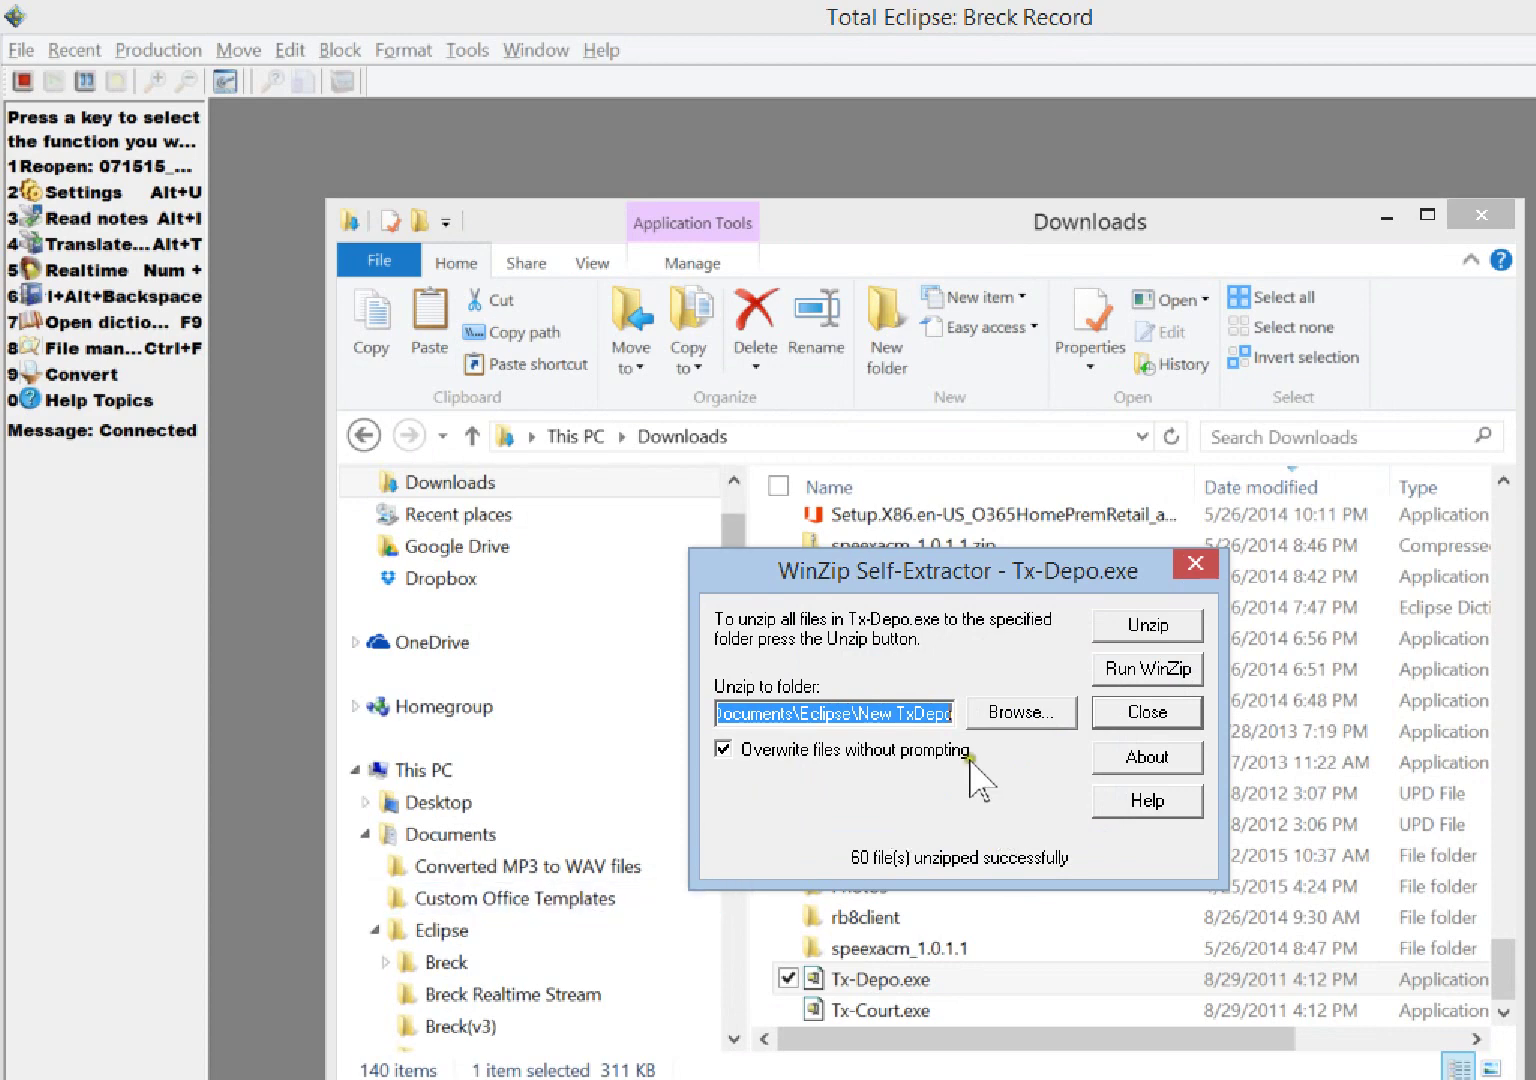
left_click(1196, 566)
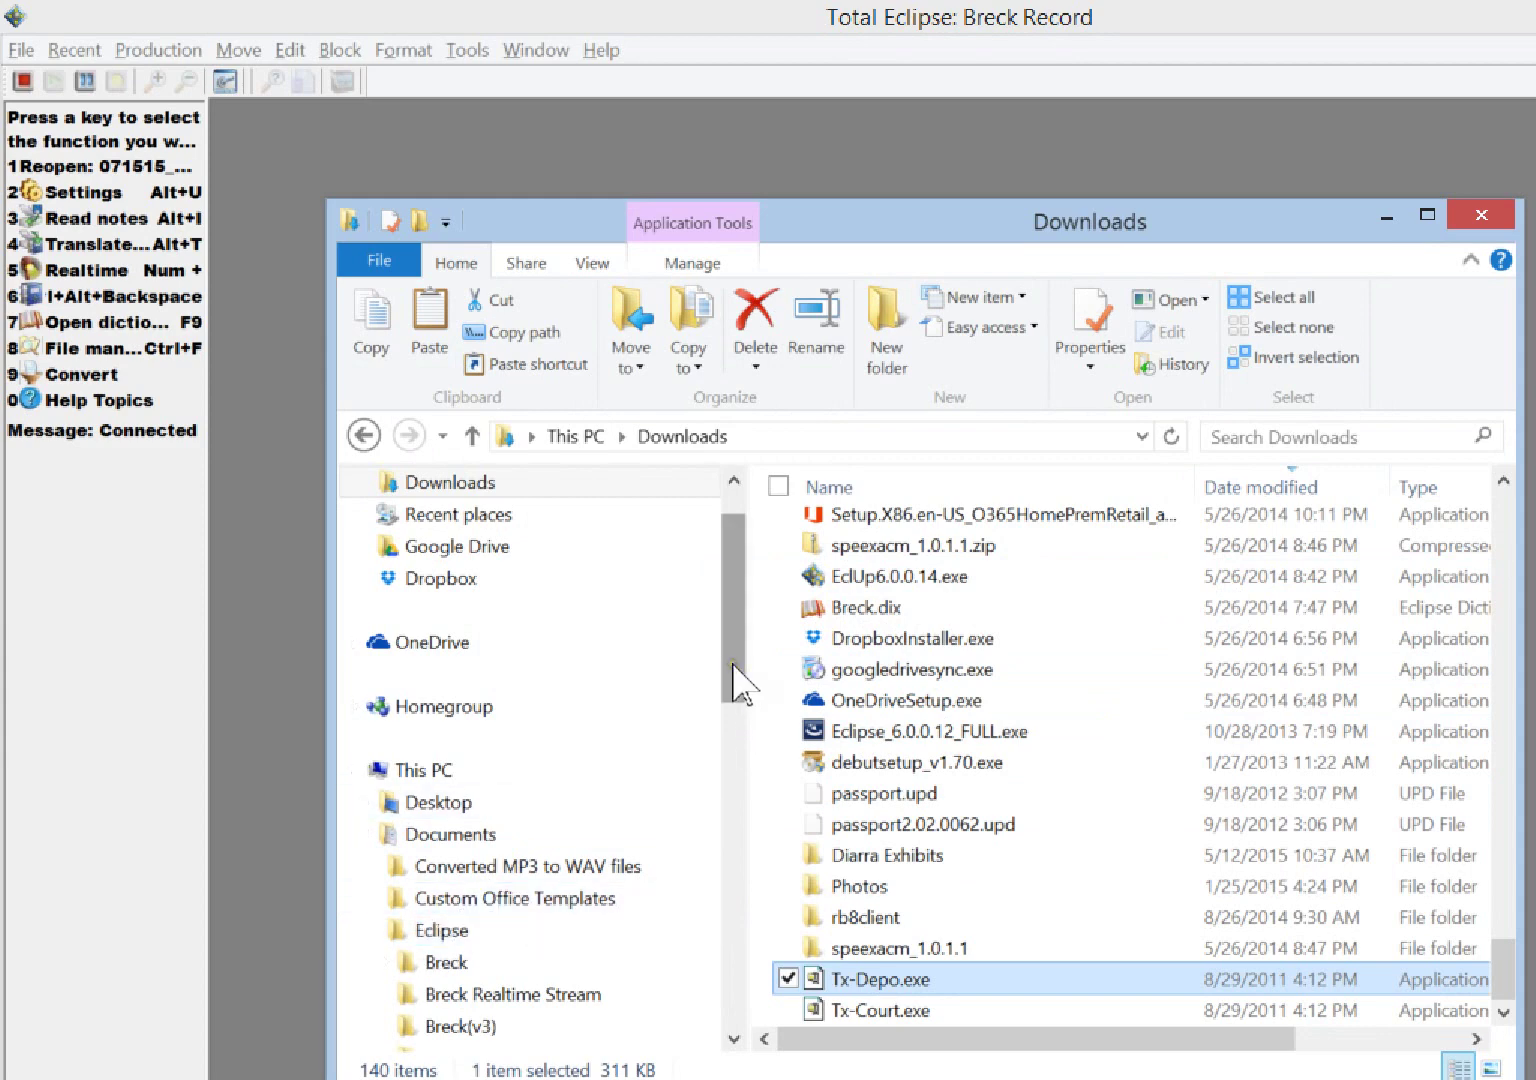
Look through the Block Files folders inside New TxDepo and TxDepo under Documents\Eclipse
left_click_drag(733, 664, 600, 926)
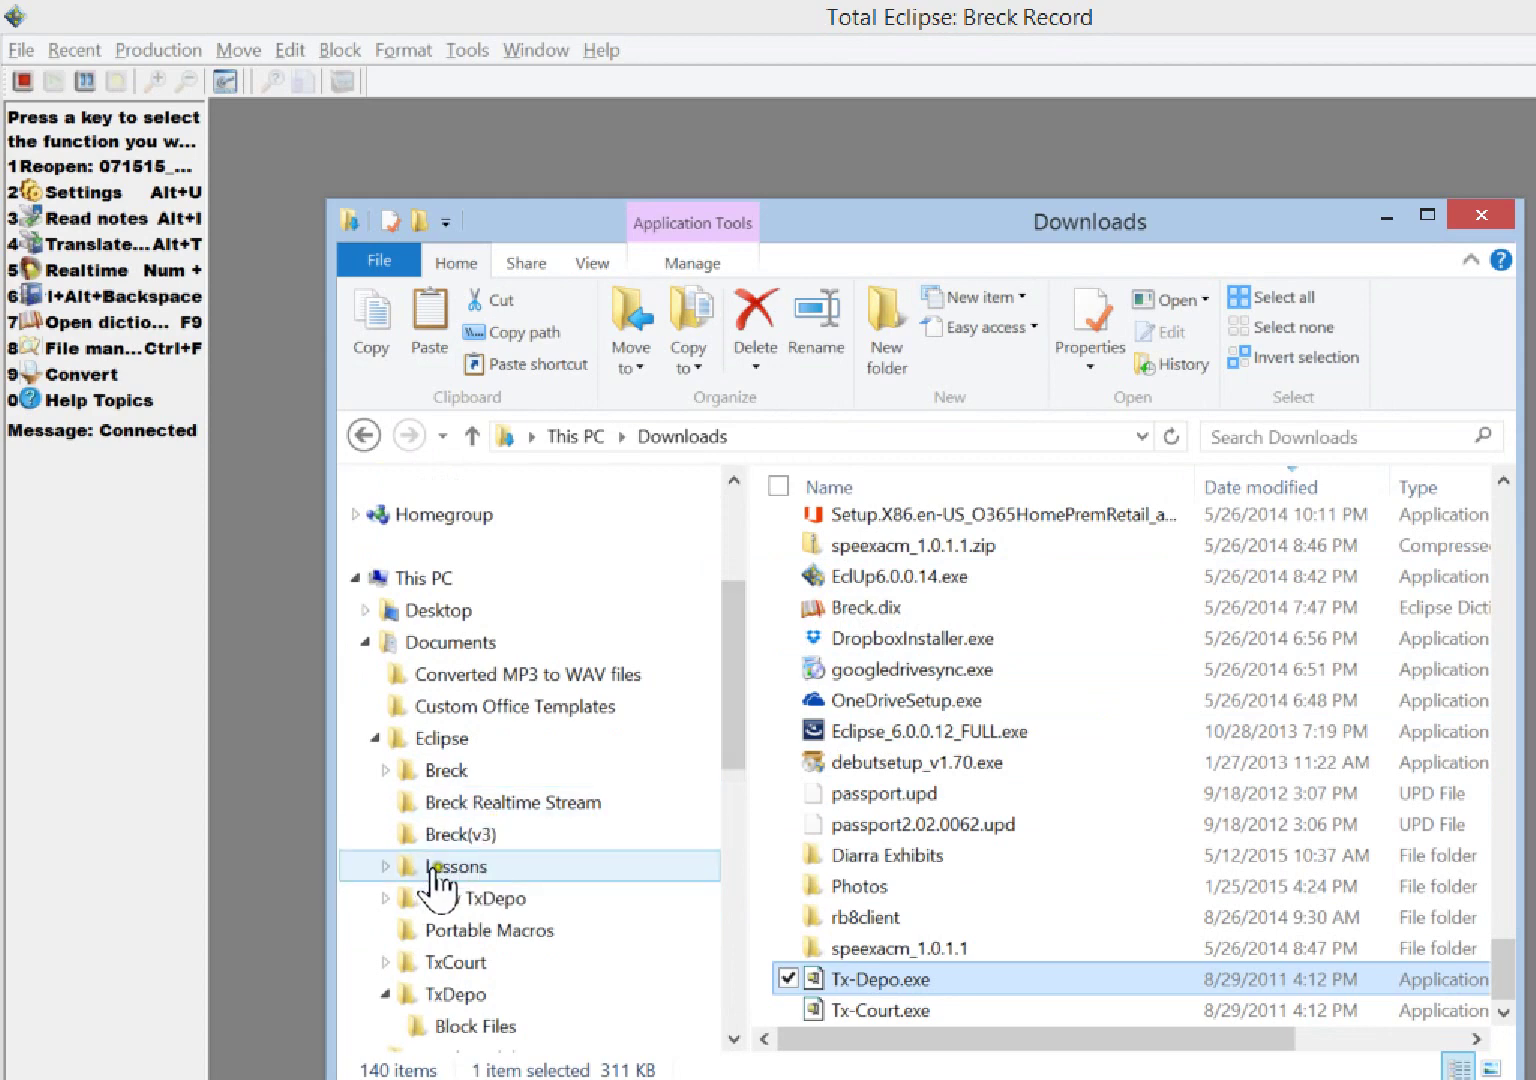
left_click(384, 898)
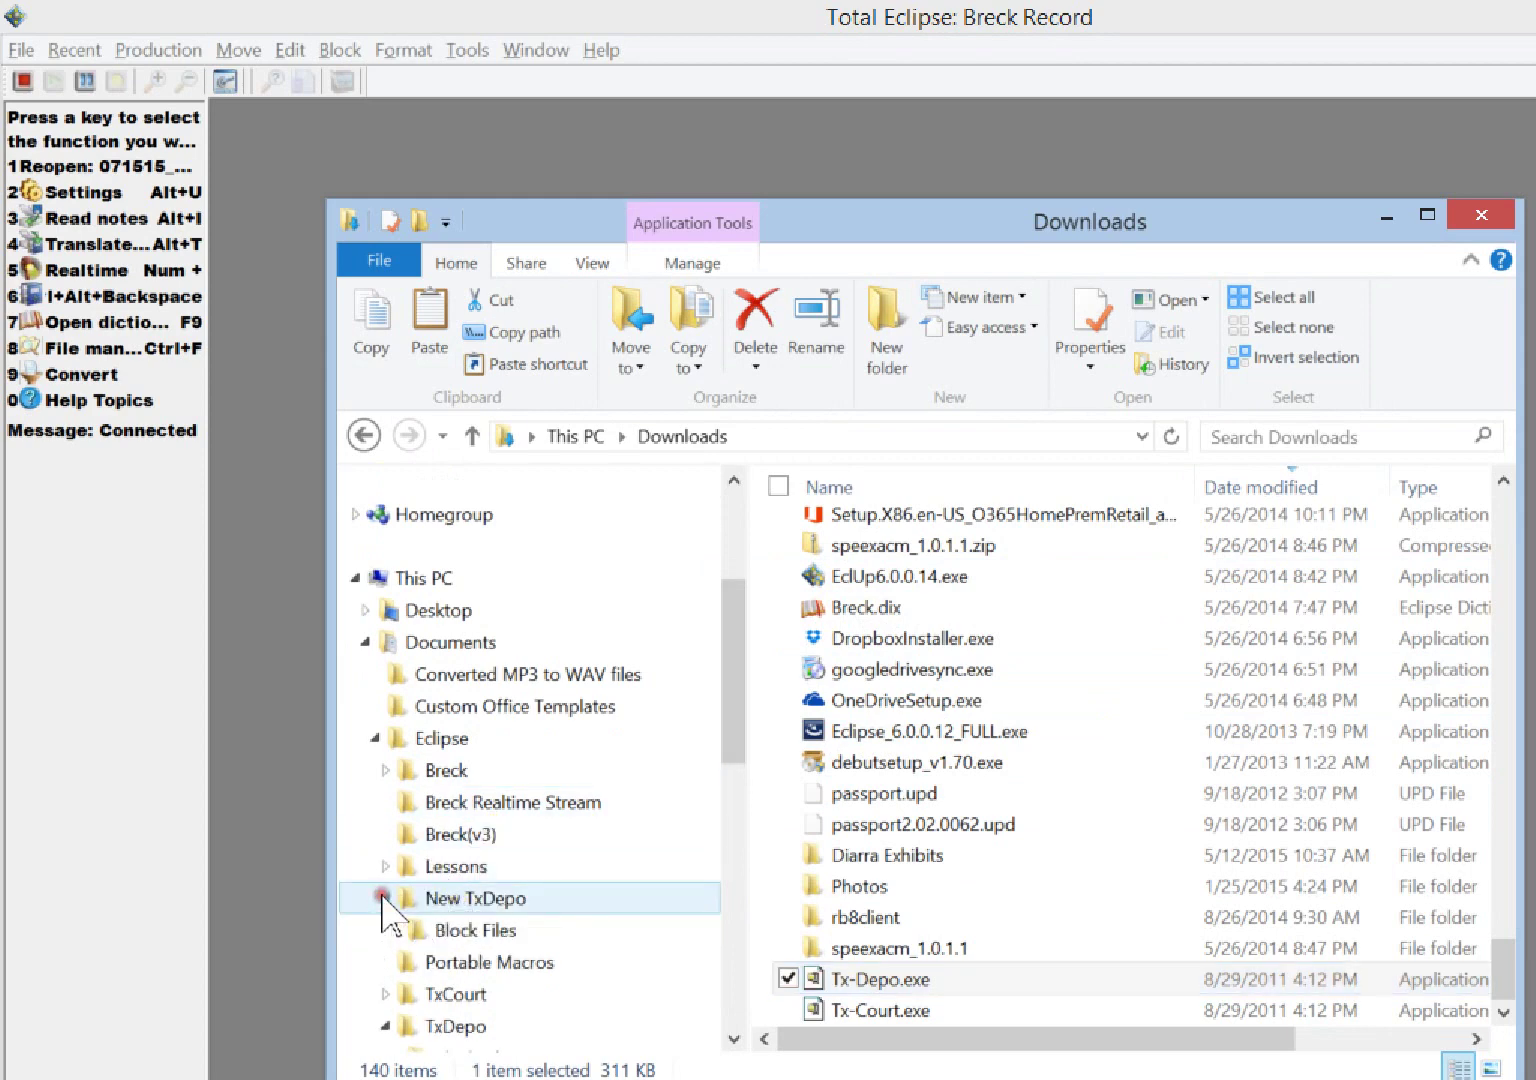
left_click(450, 932)
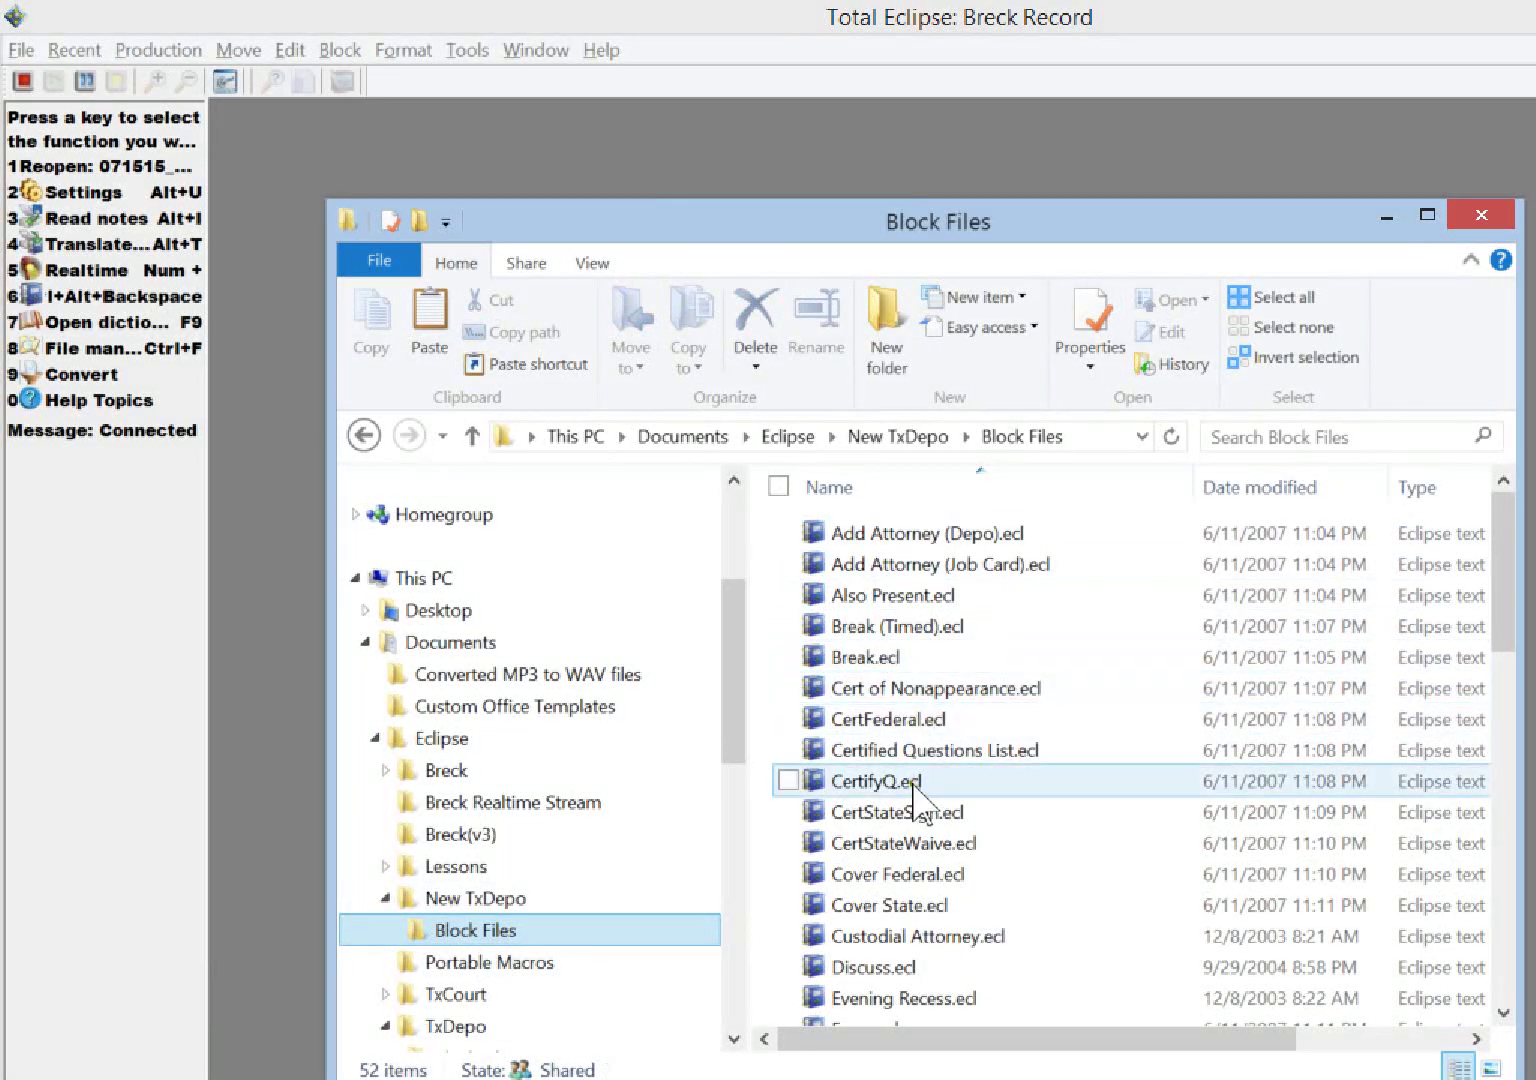
scroll(905, 782, "down", 2)
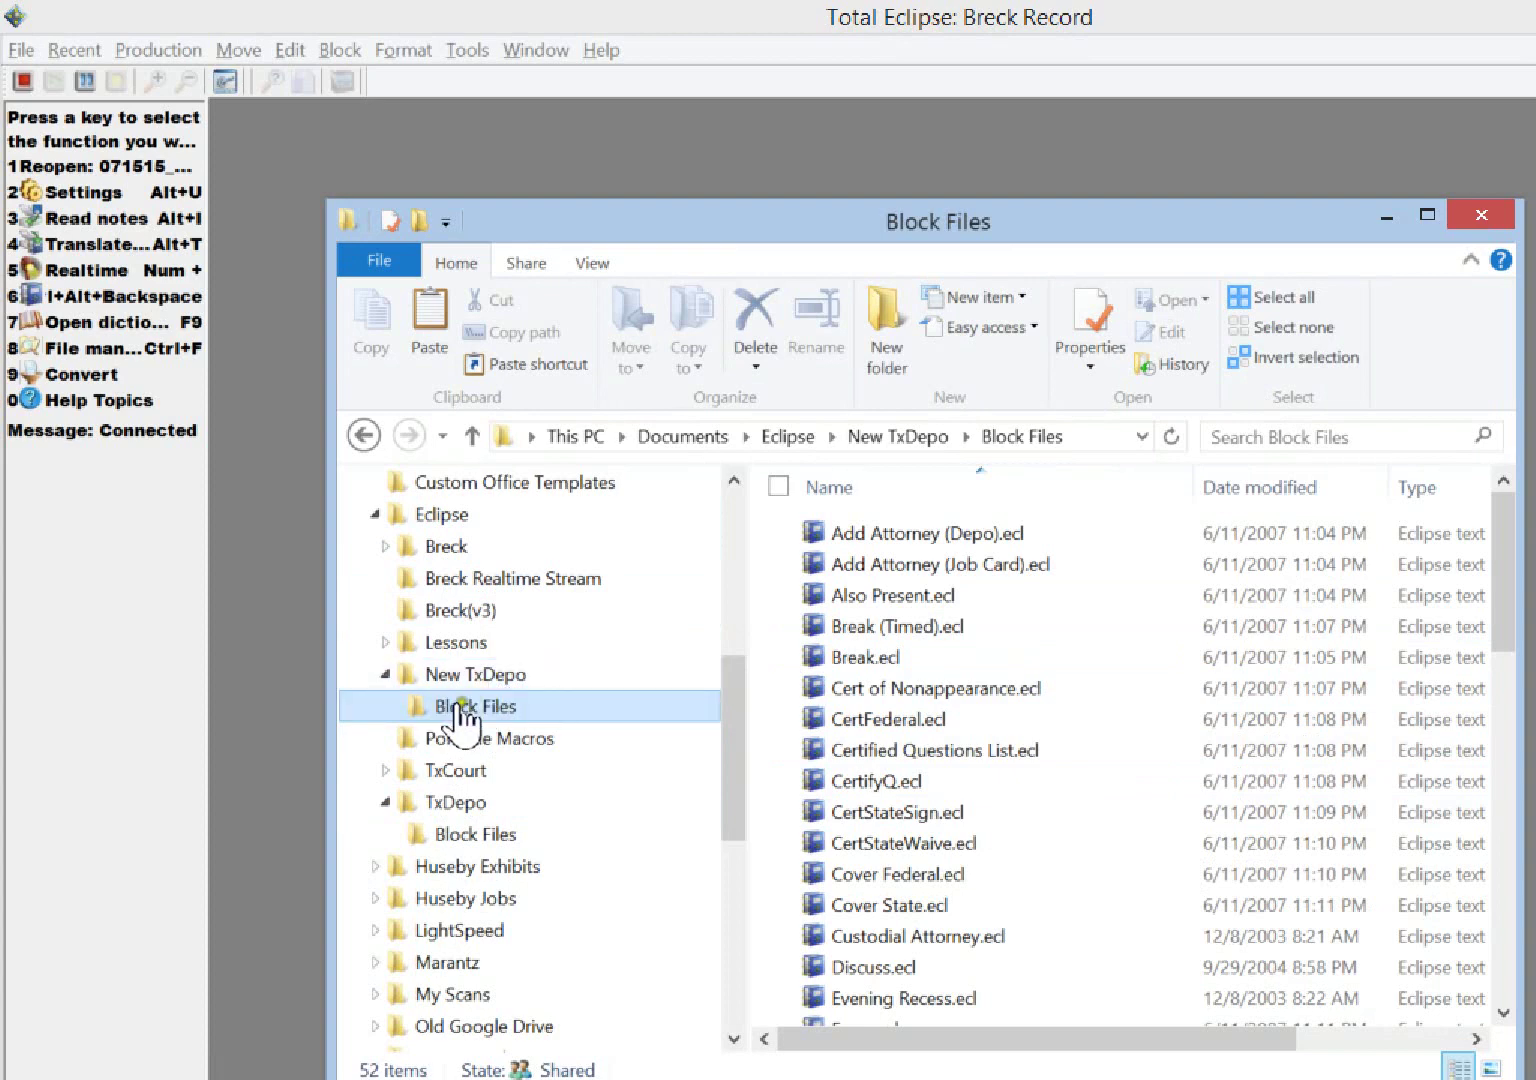
left_click(457, 836)
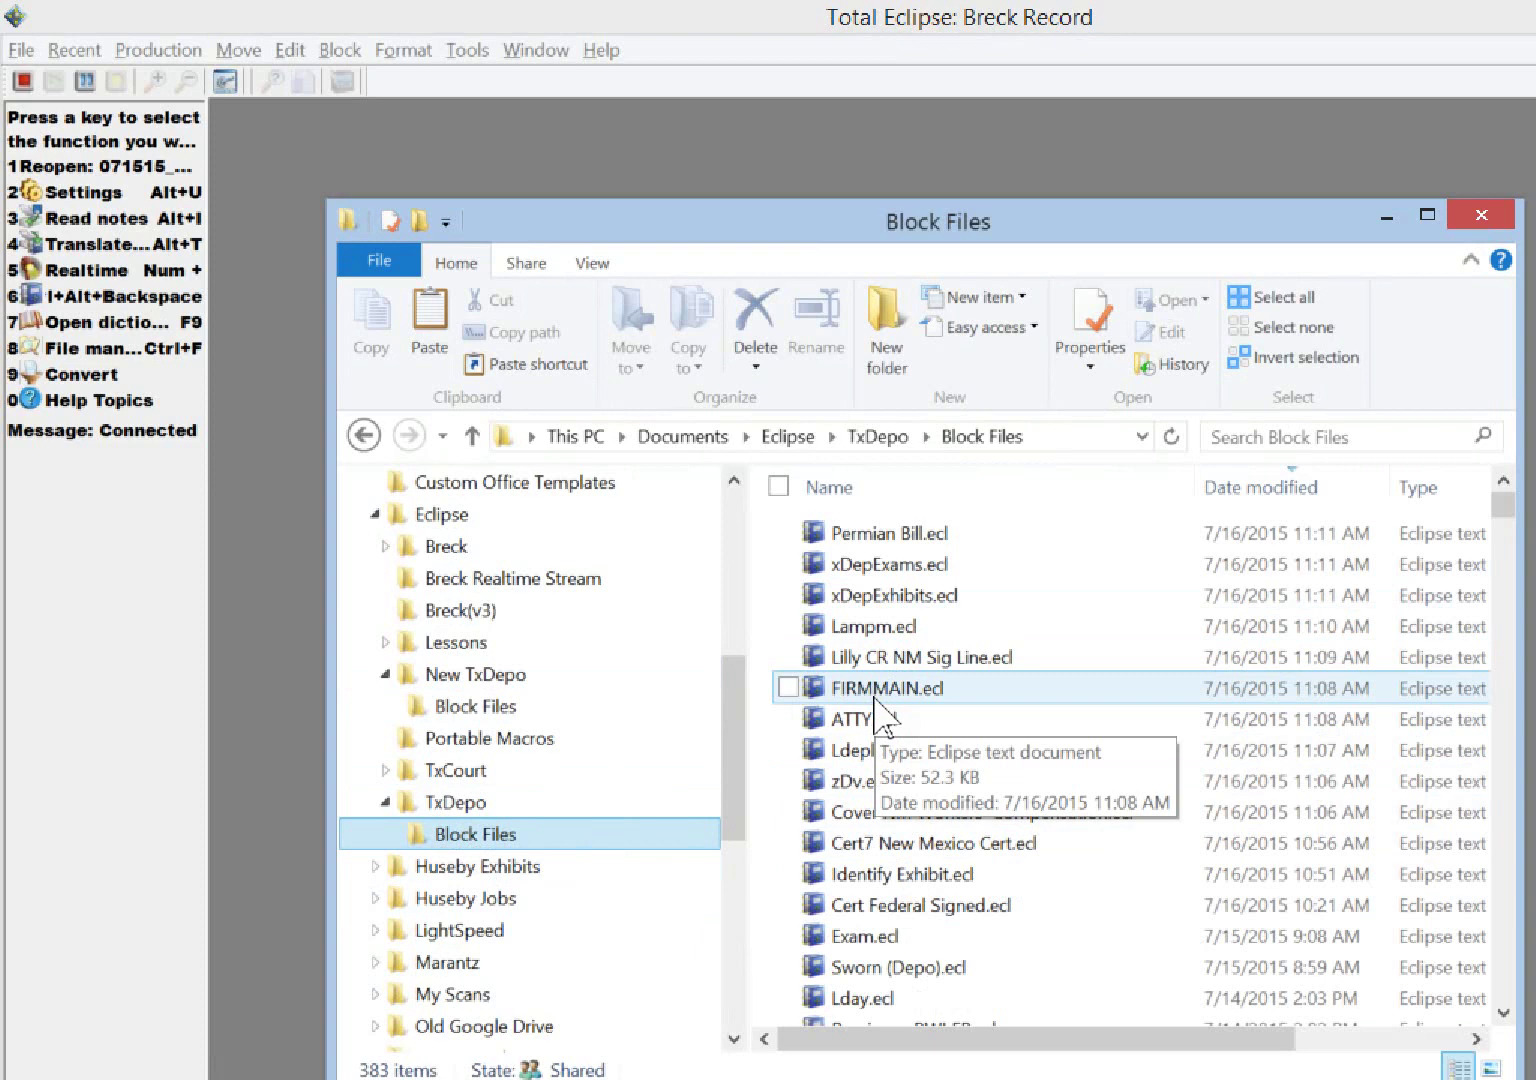
left_click(889, 701)
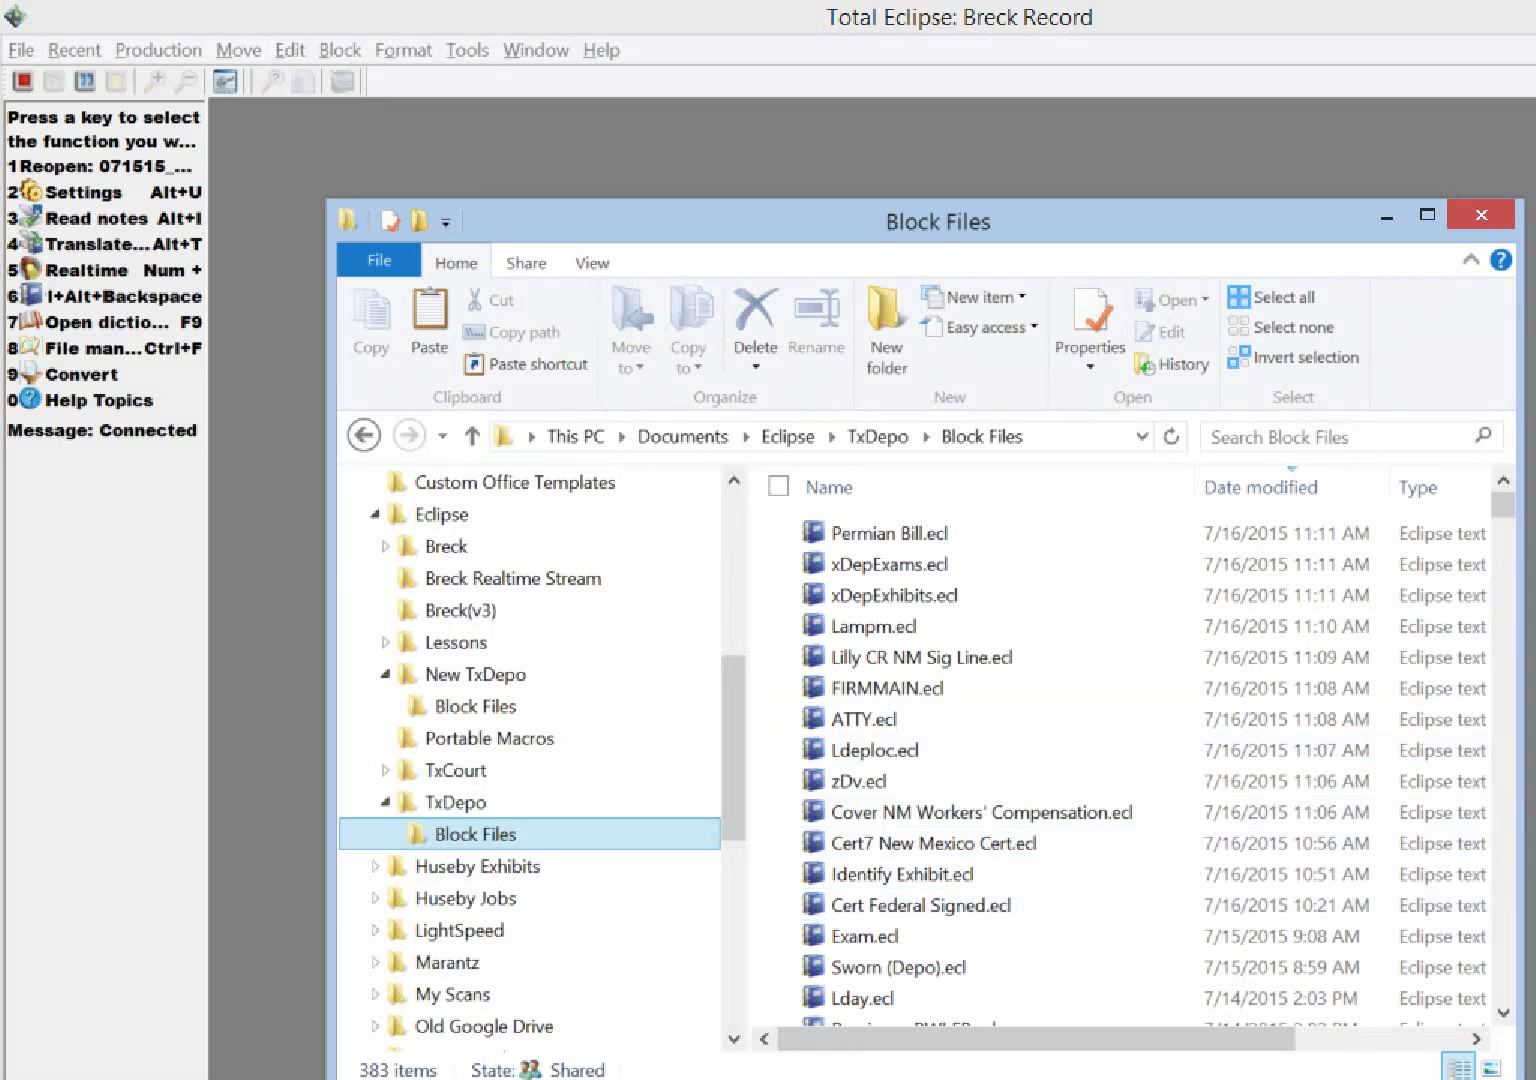
Run Tx-Court.exe from Downloads to view its notice and unzip settings, and close the extractor without unzipping
mouse_move(283, 1078)
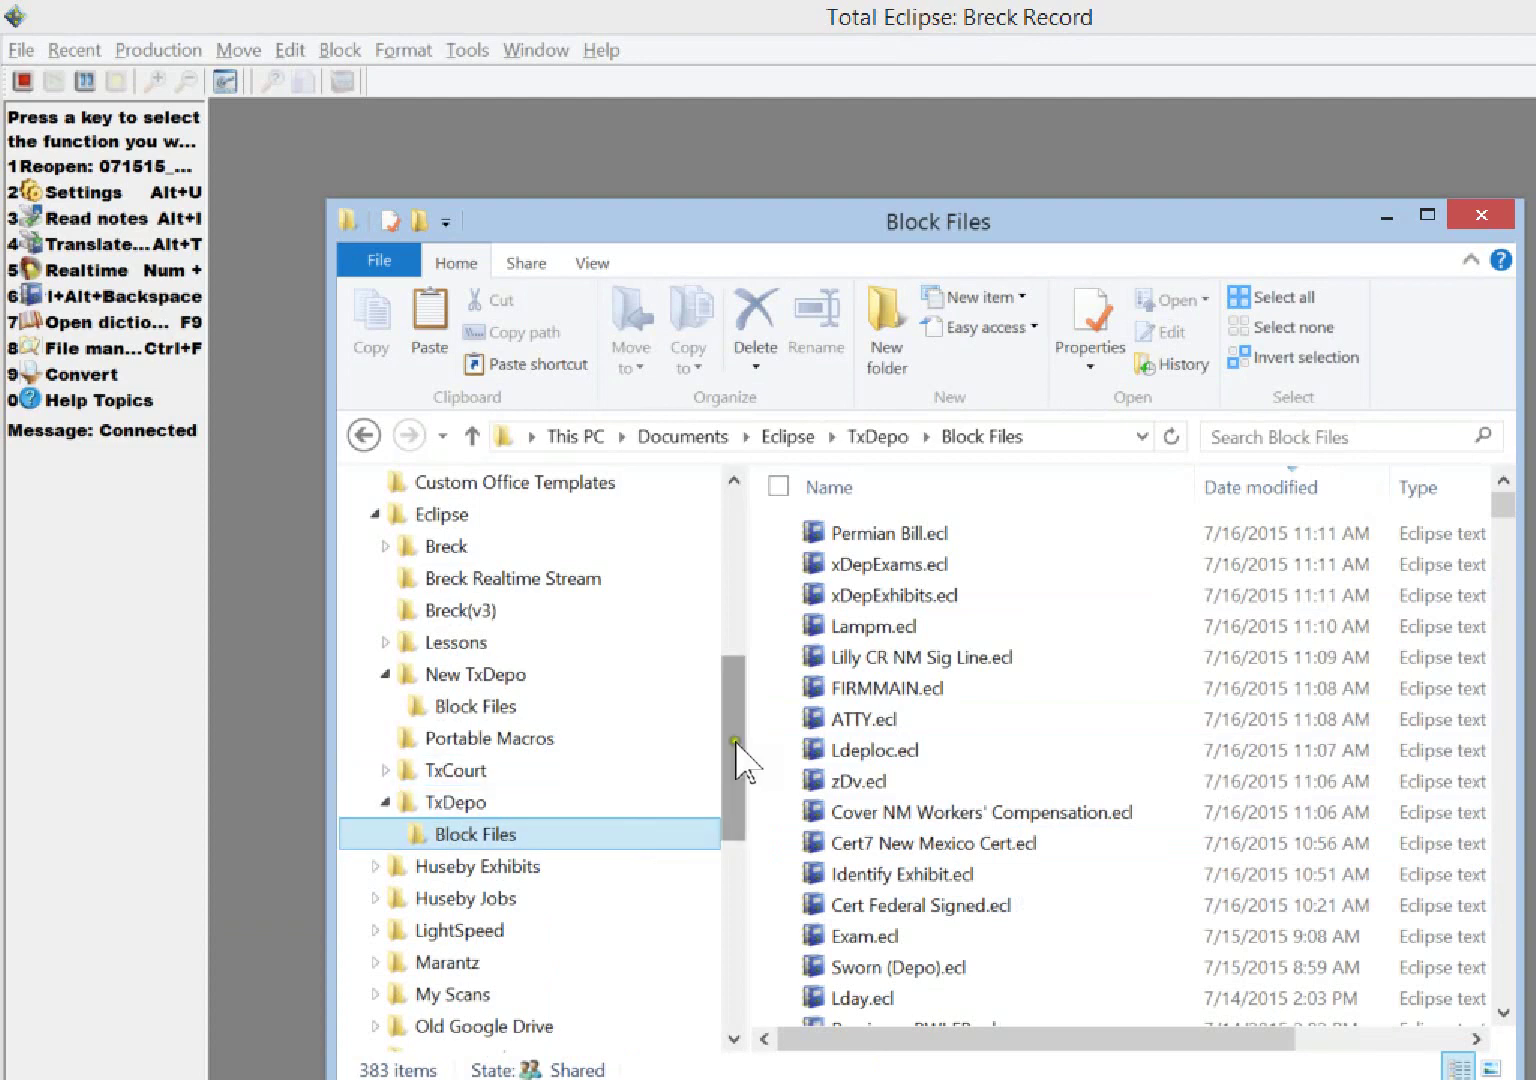
left_click_drag(736, 742, 753, 581)
left_click(470, 558)
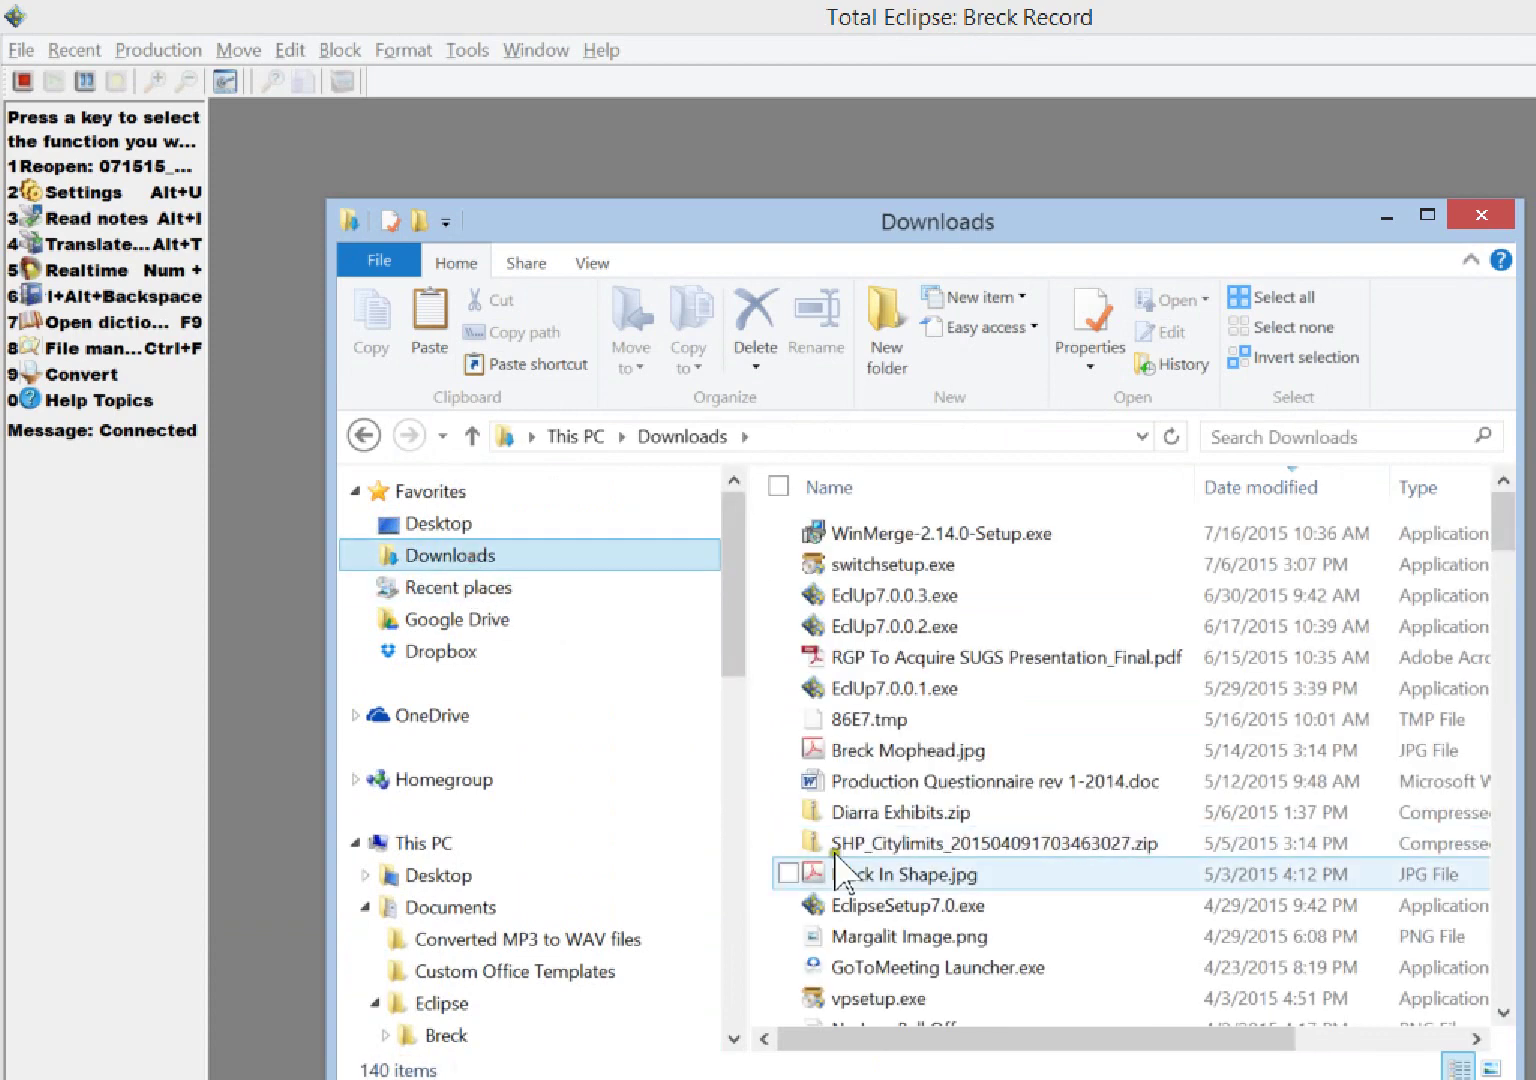
left_click_drag(1498, 521, 1498, 968)
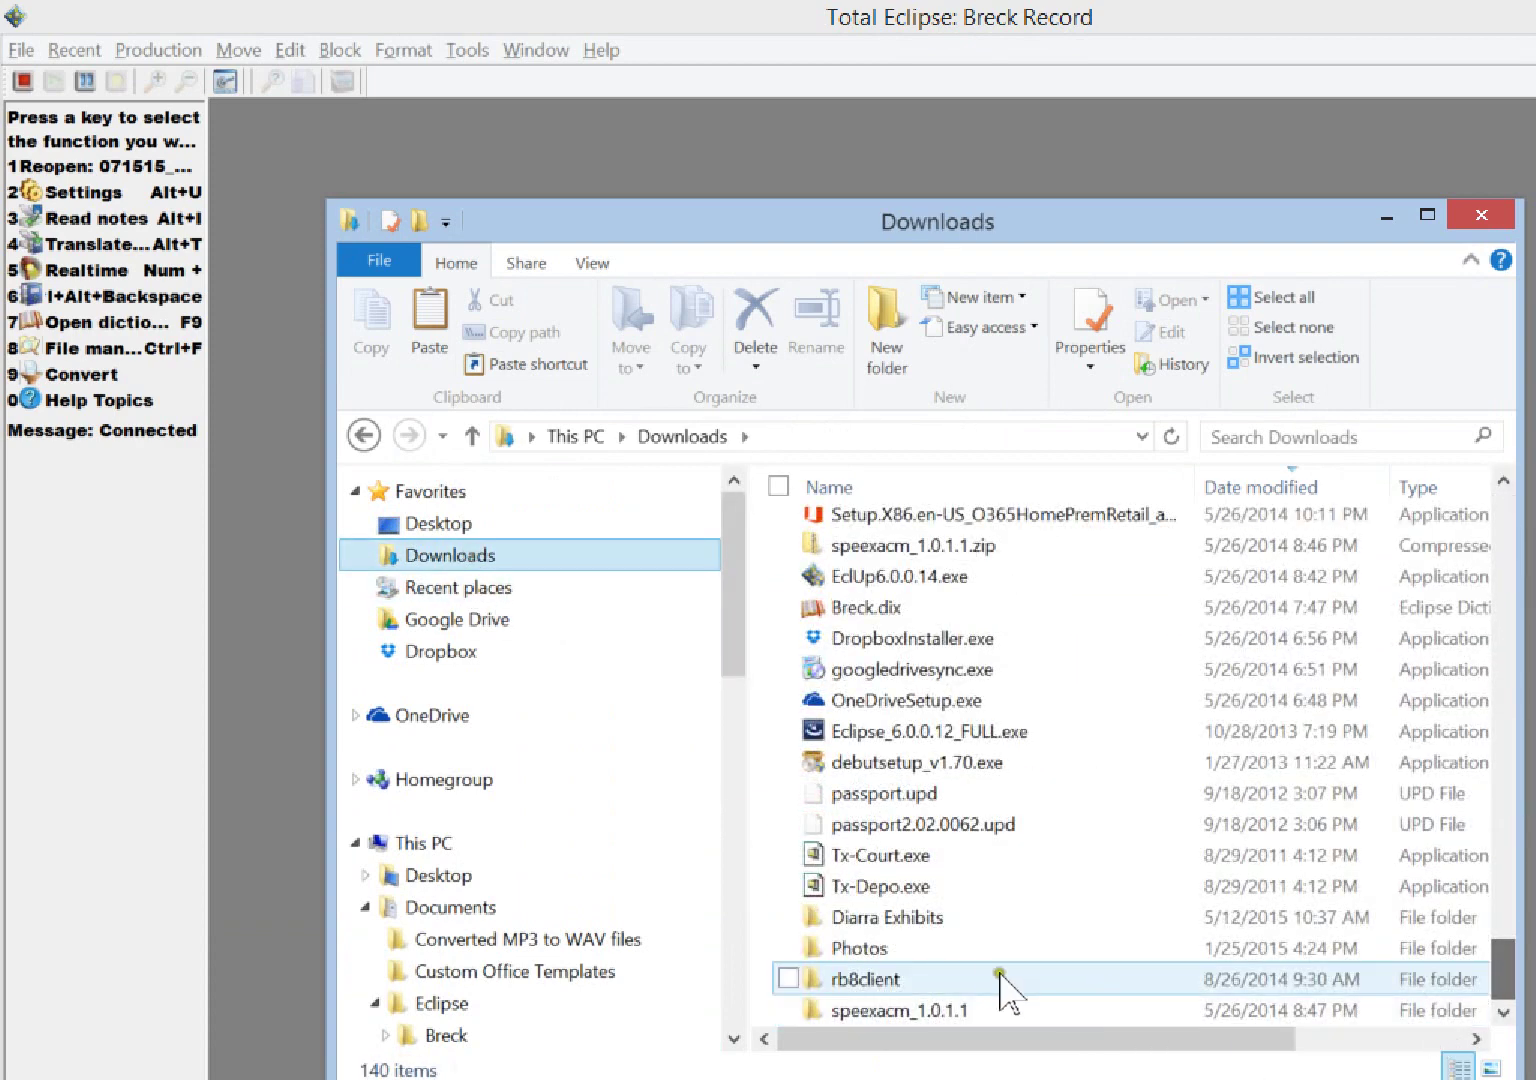
double_click(875, 858)
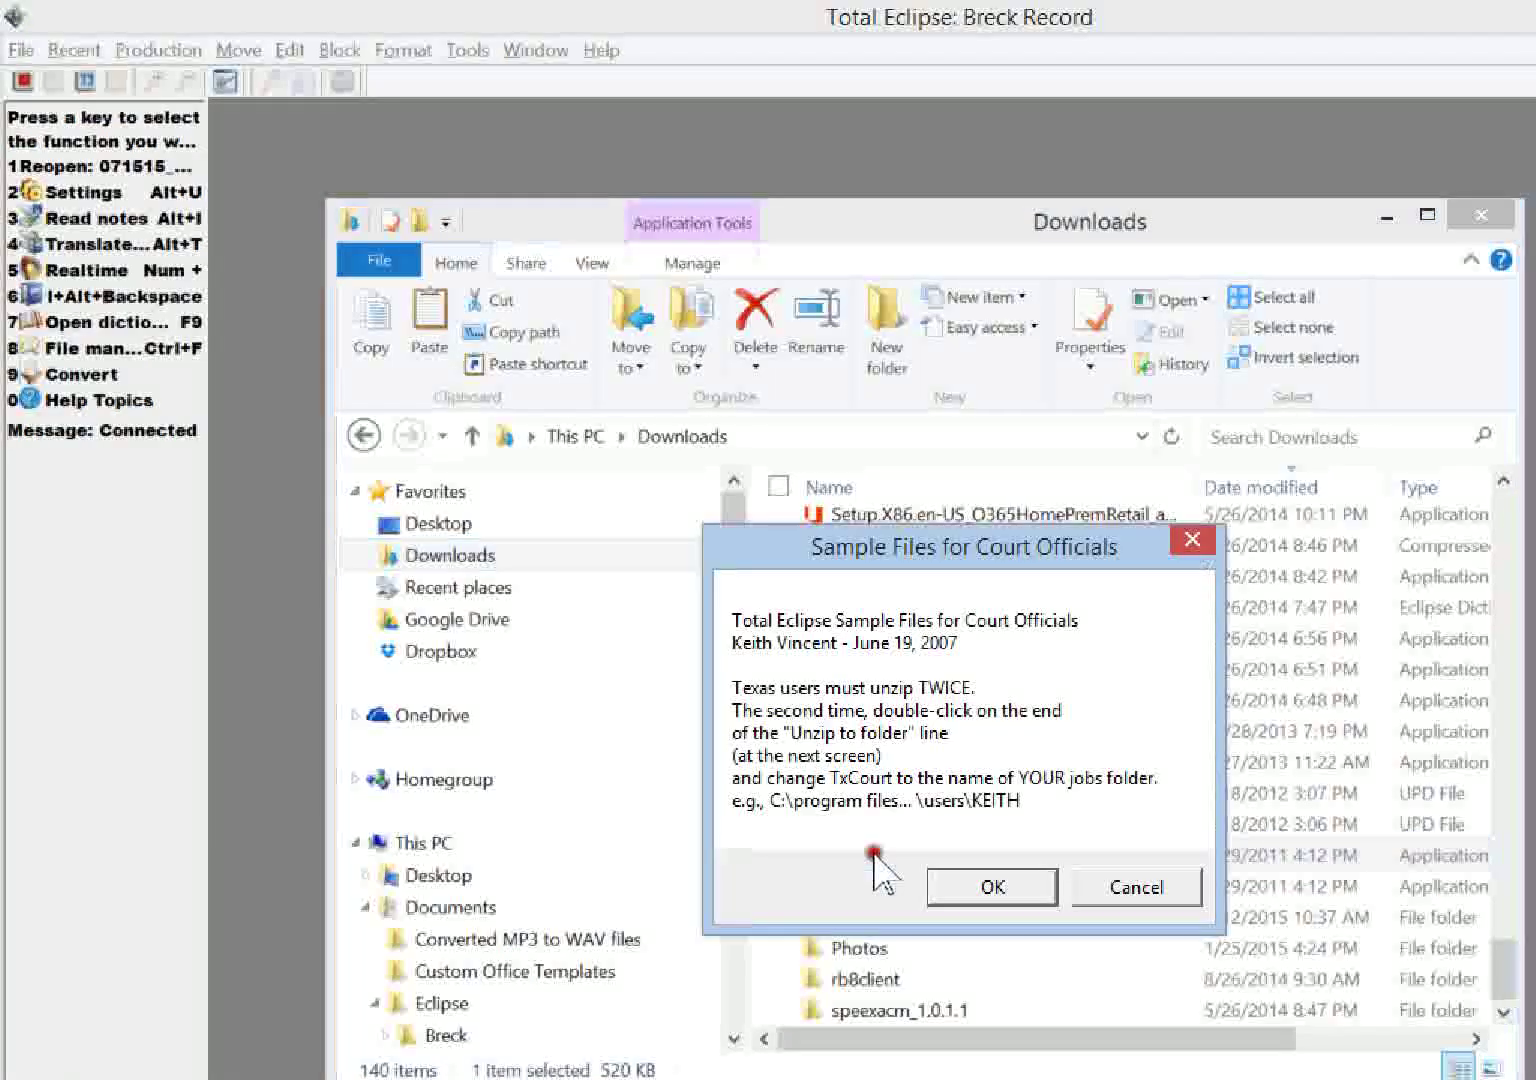
left_click(997, 889)
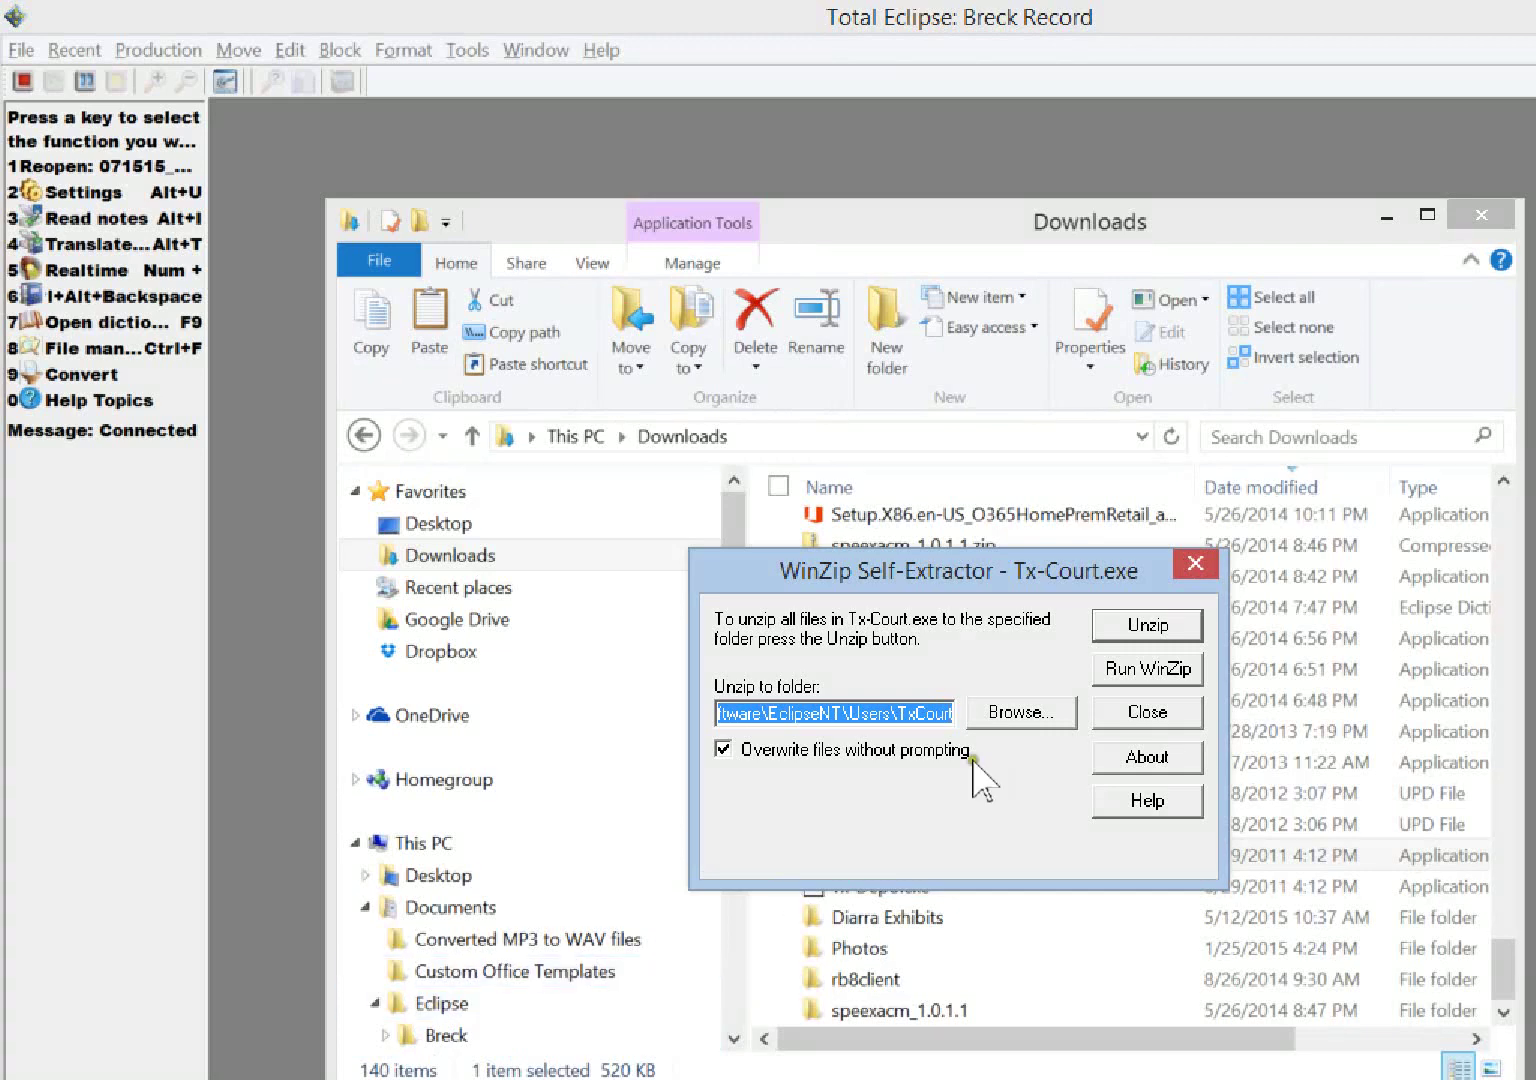
left_click(1192, 565)
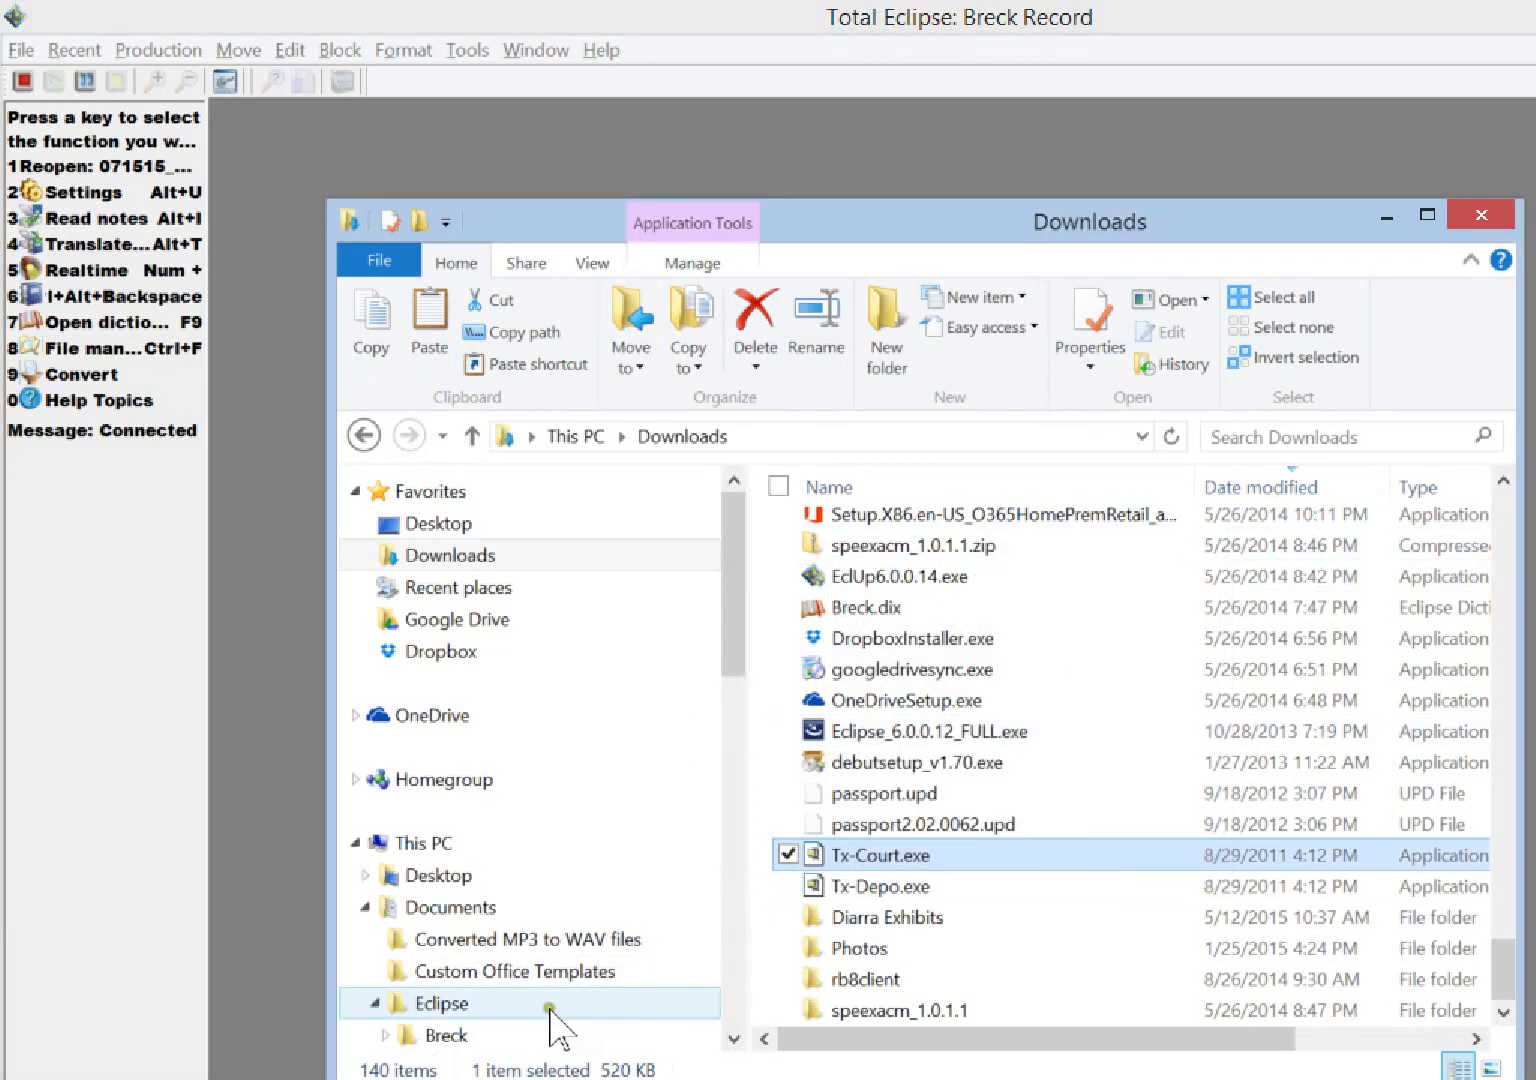
Close the Downloads window and open the user settings in Total Eclipse
left_click(733, 1036)
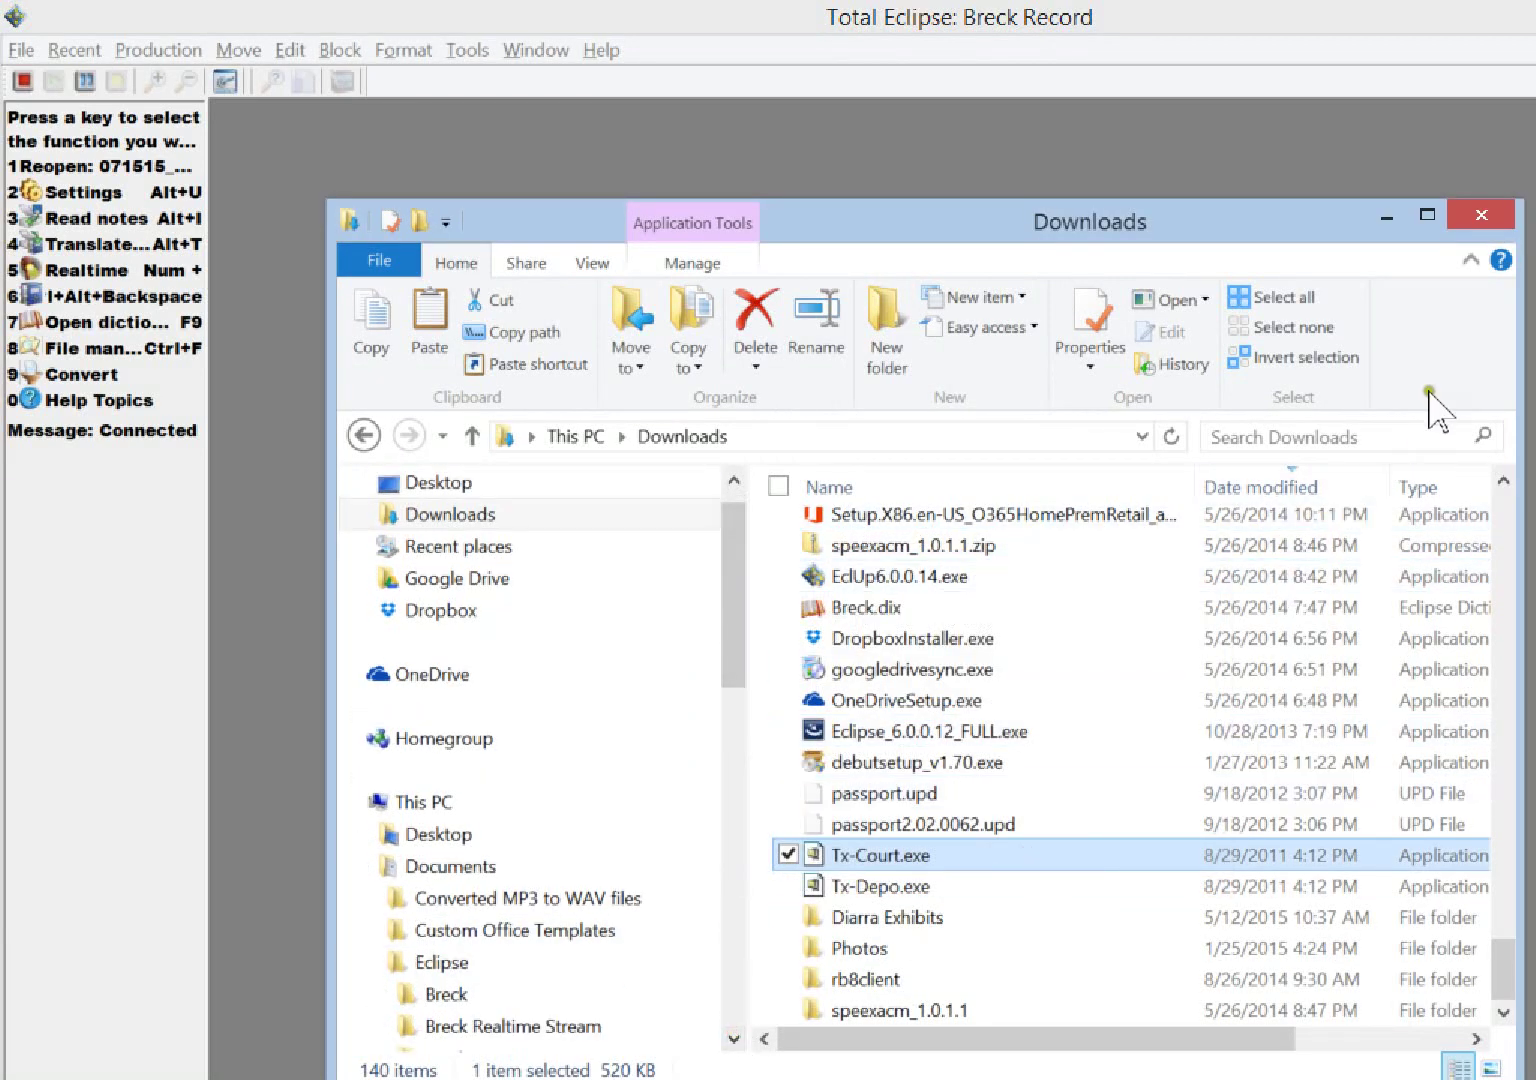
left_click(1469, 210)
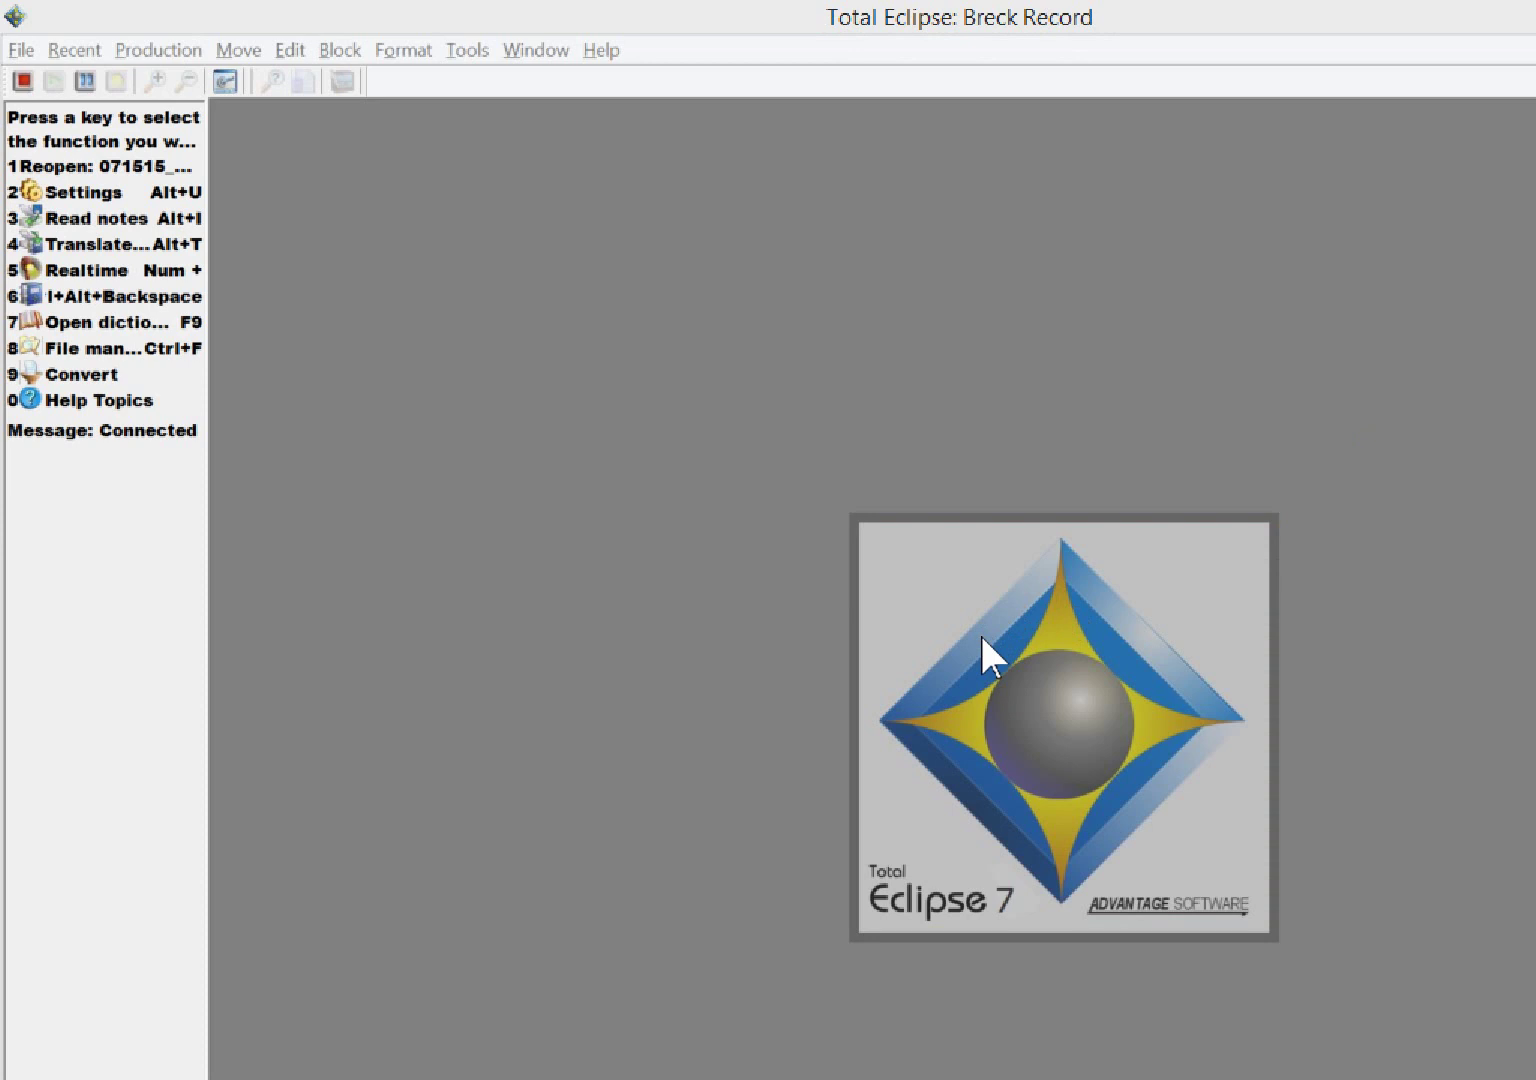
left_click(866, 589)
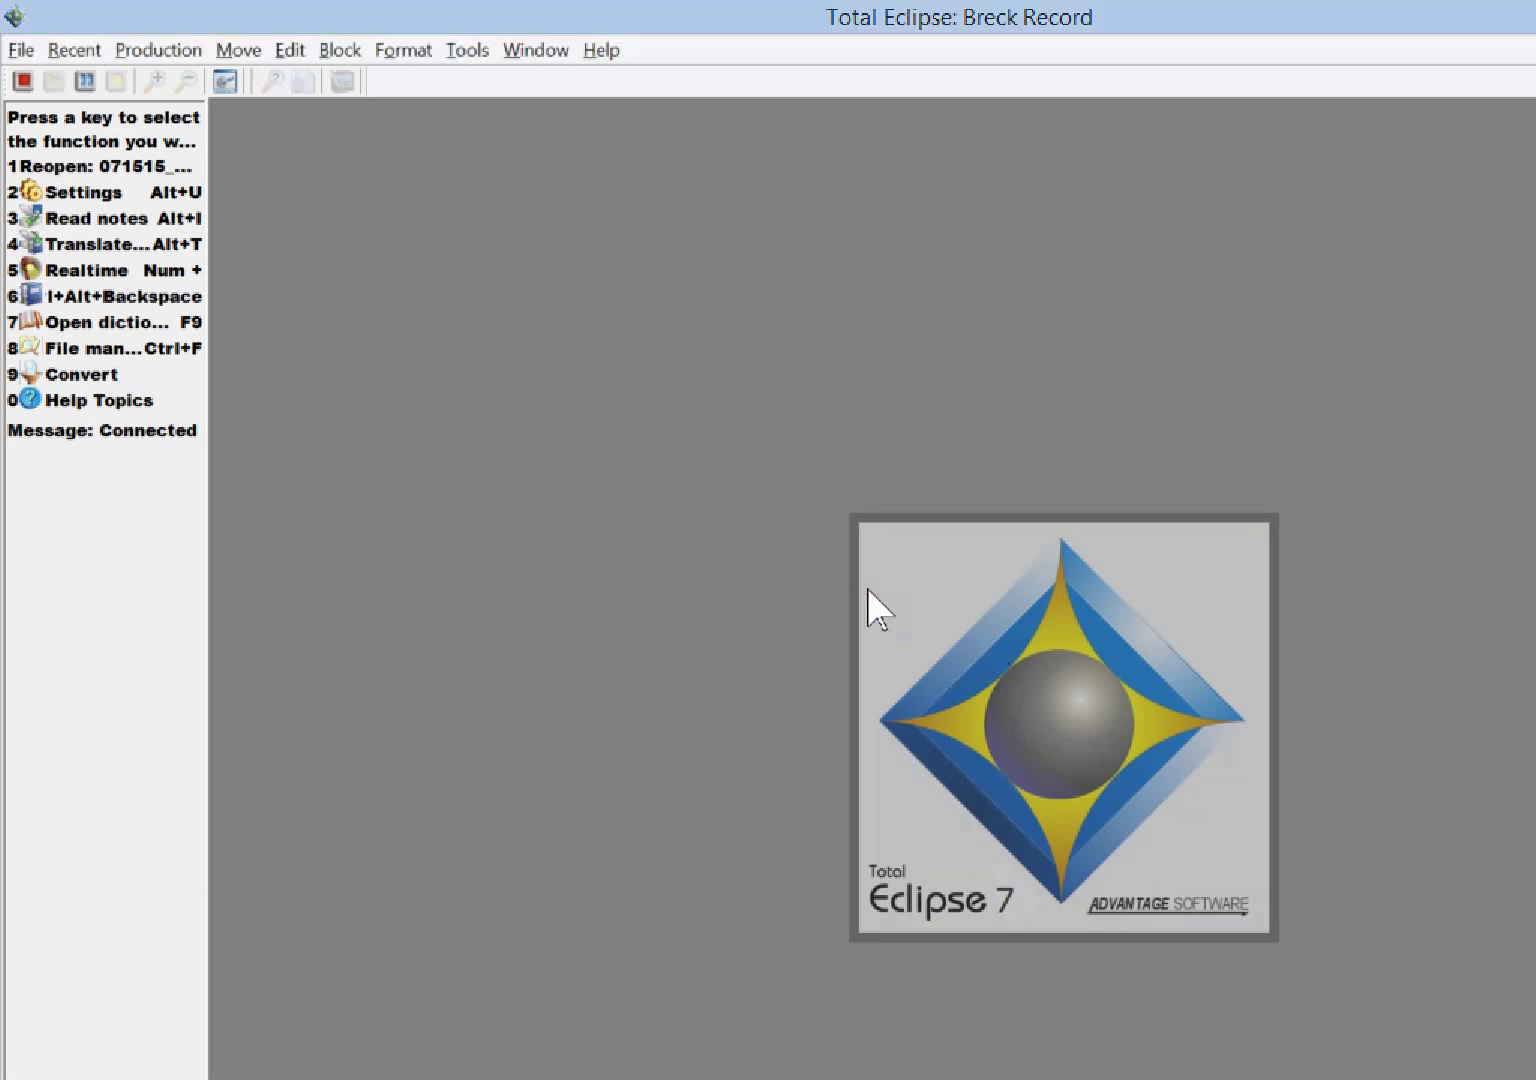
key("alt+u")
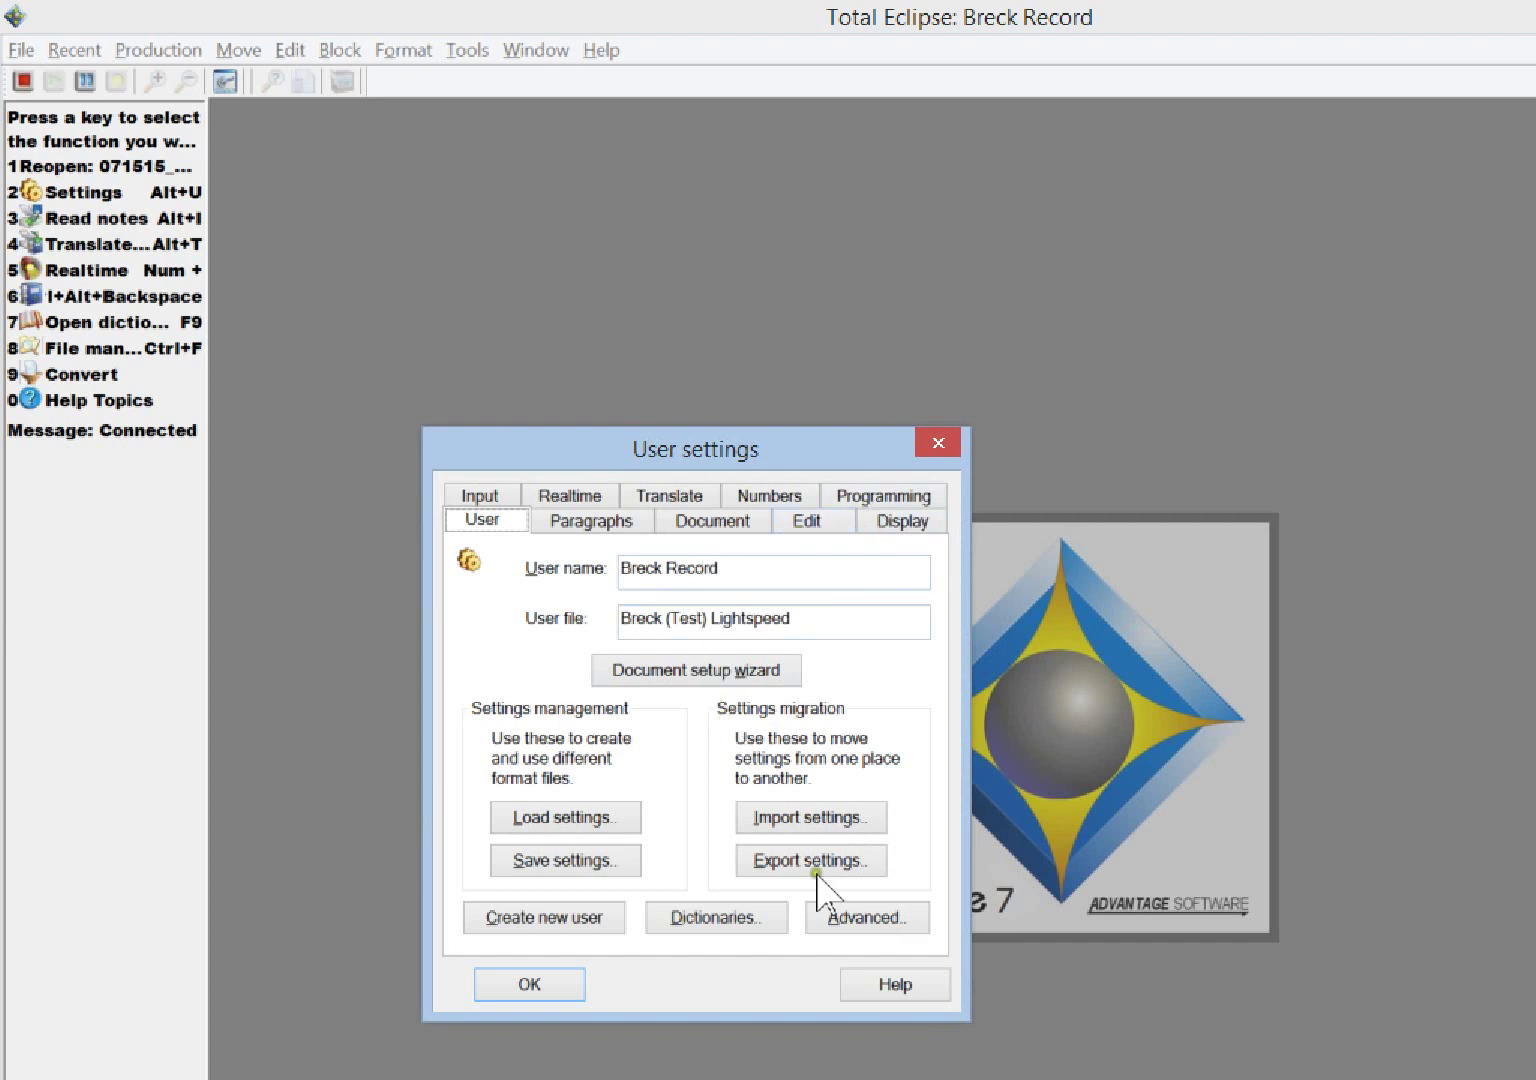
Examine the Blocks directory options under Documents\Eclipse, including TxDepo and TxCourt, from the advanced user settings, and close the settings without changing the path
left_click(860, 922)
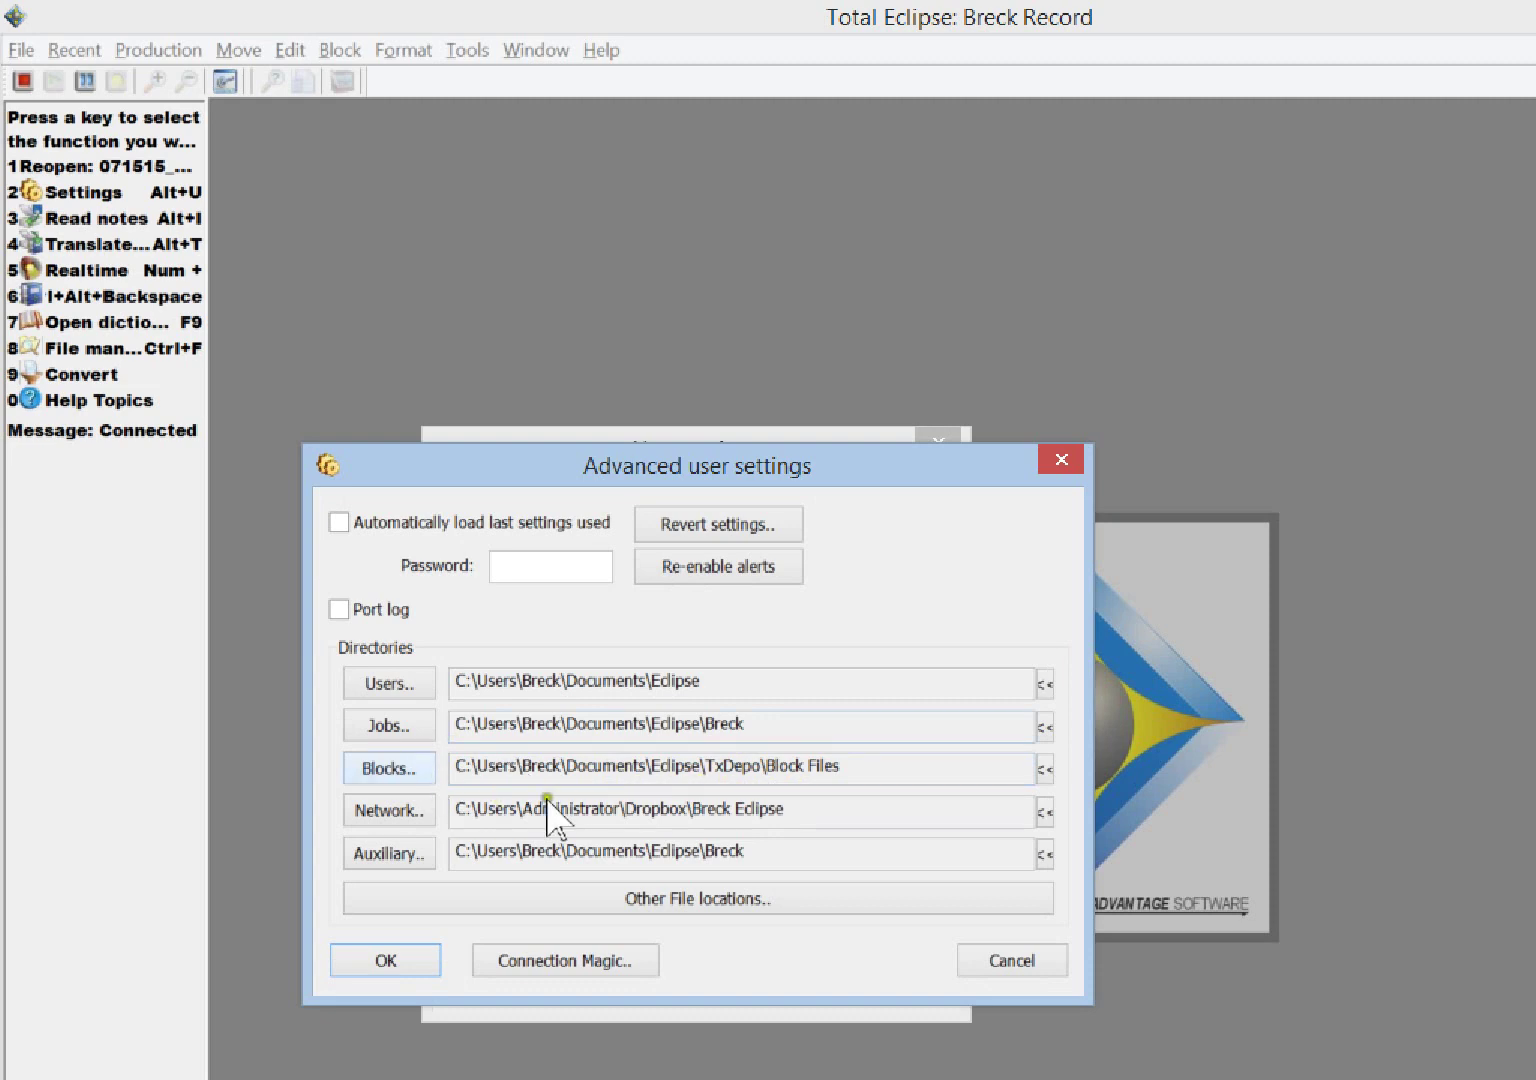
left_click(375, 772)
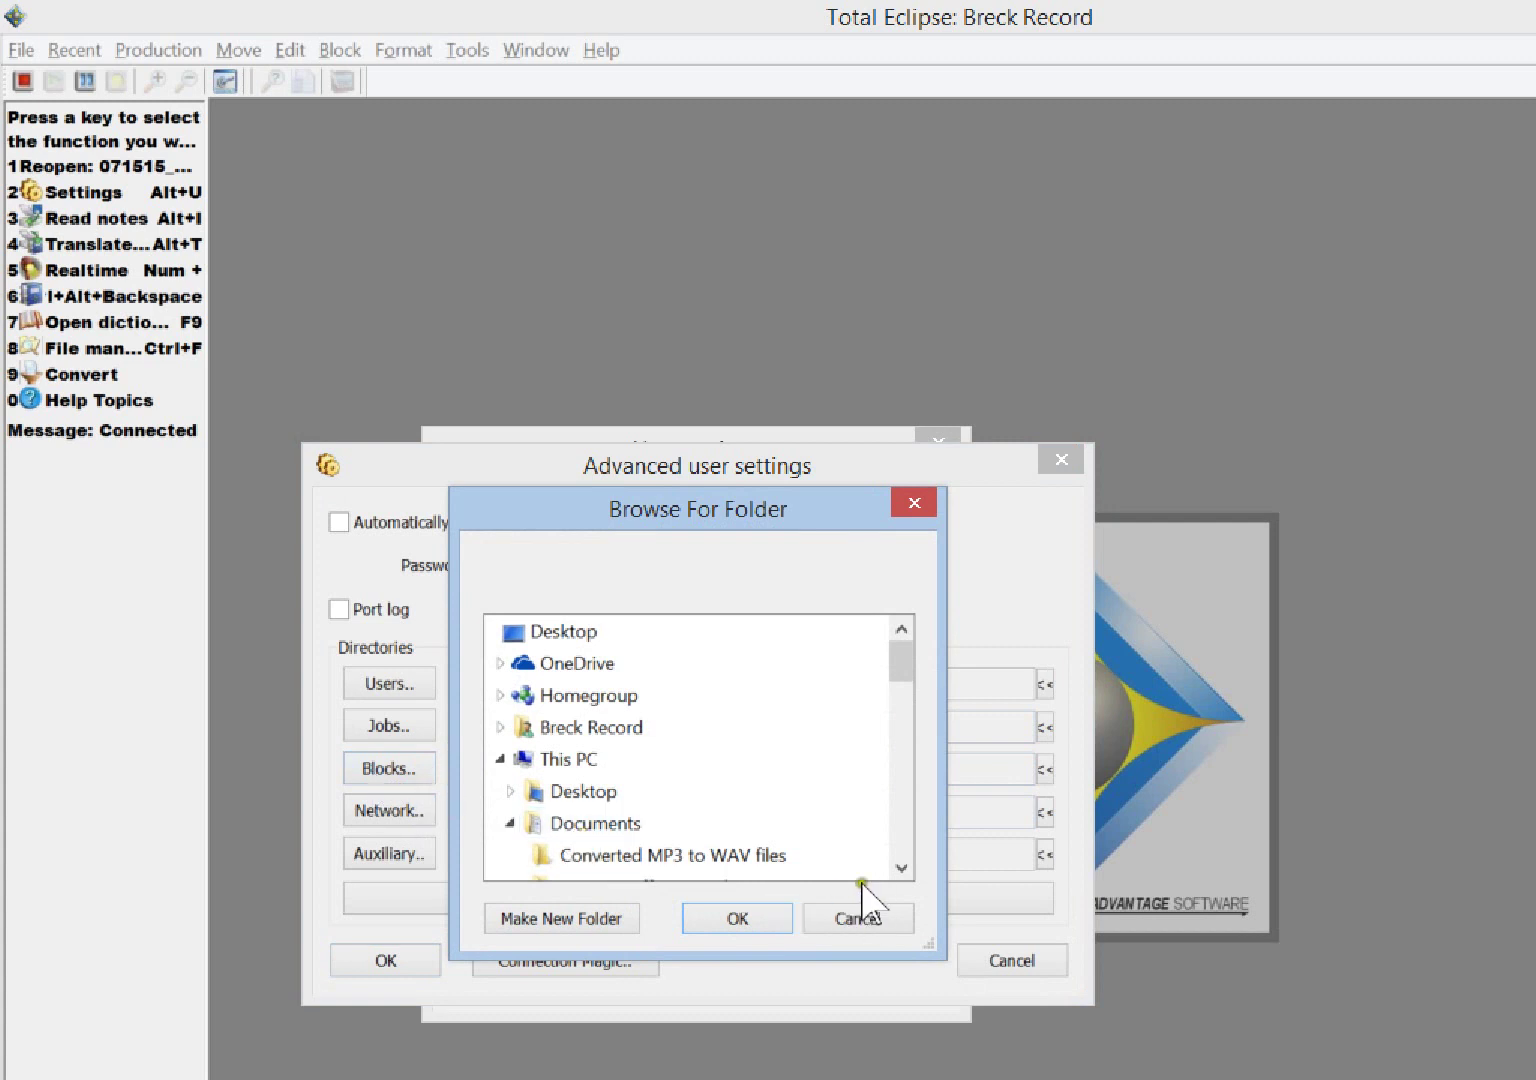
left_click(901, 664)
left_click_drag(901, 664, 901, 722)
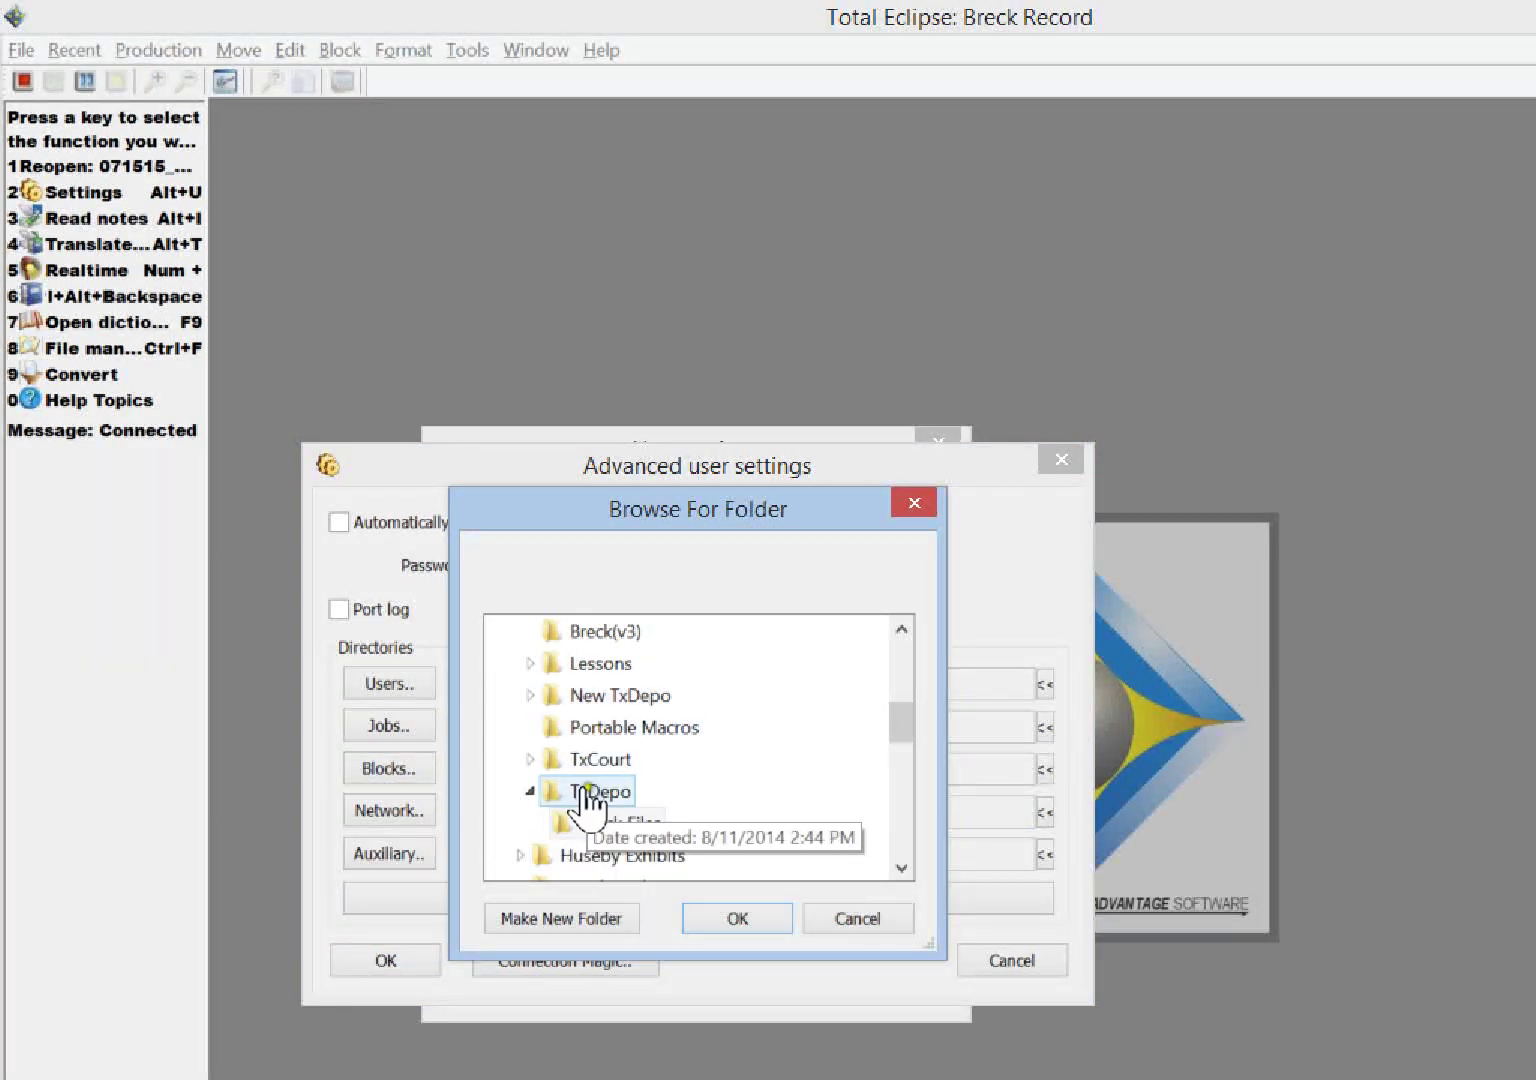
left_click(600, 825)
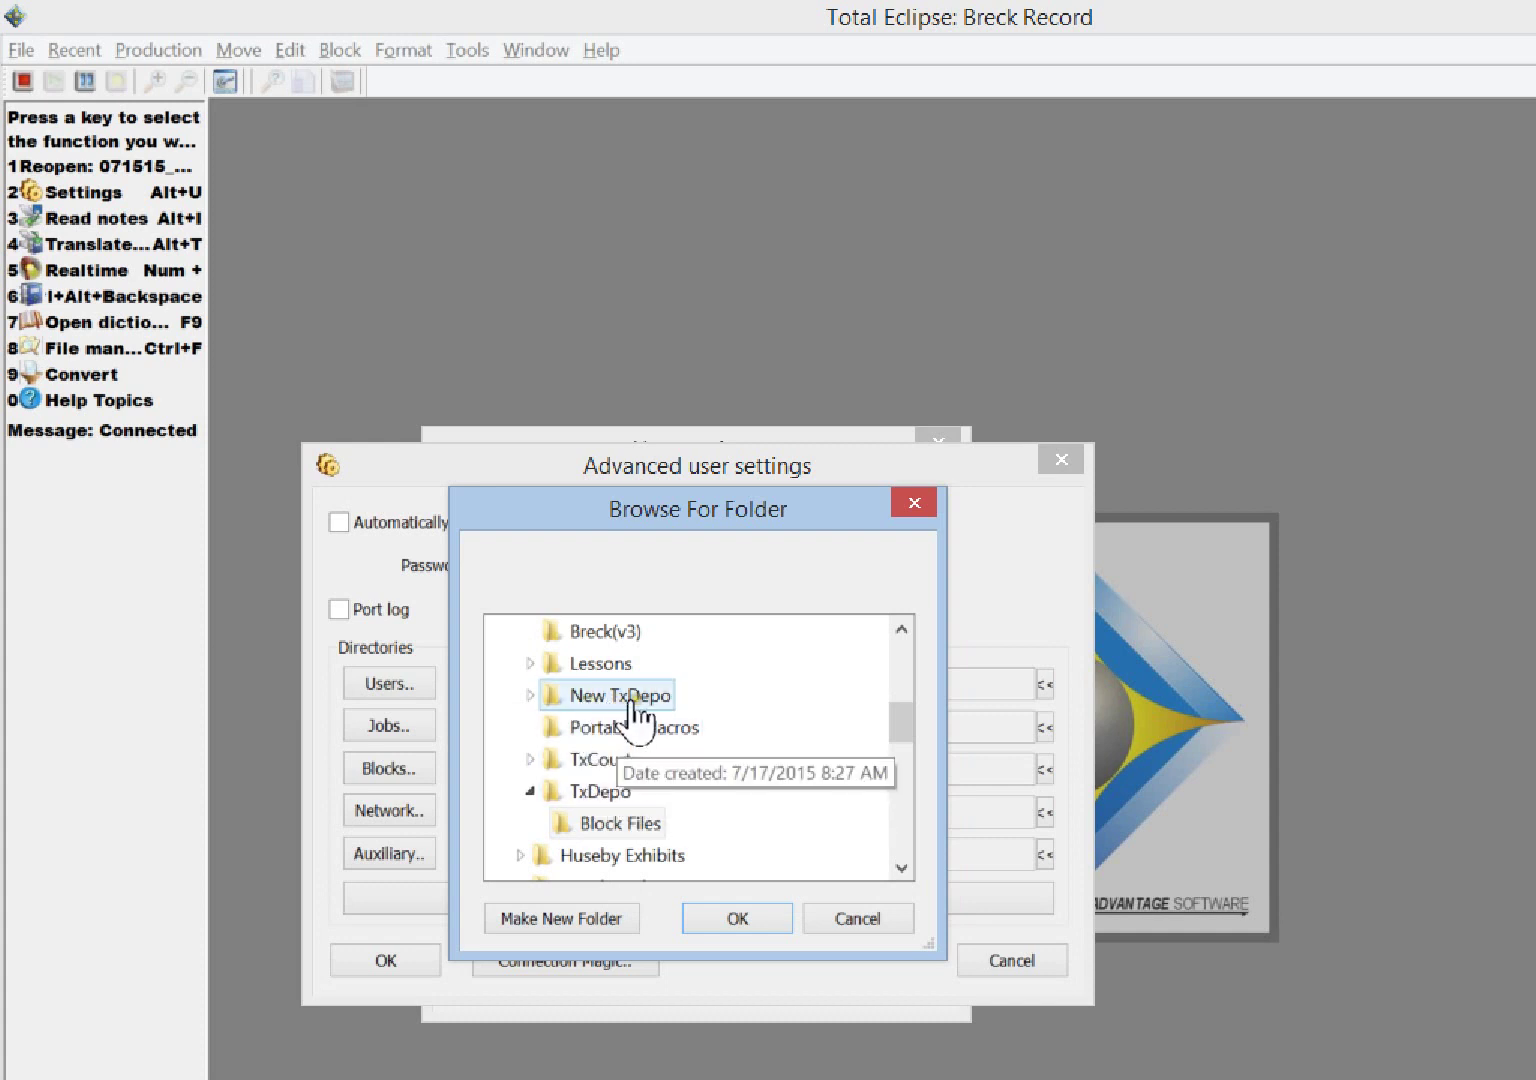
left_click(620, 822)
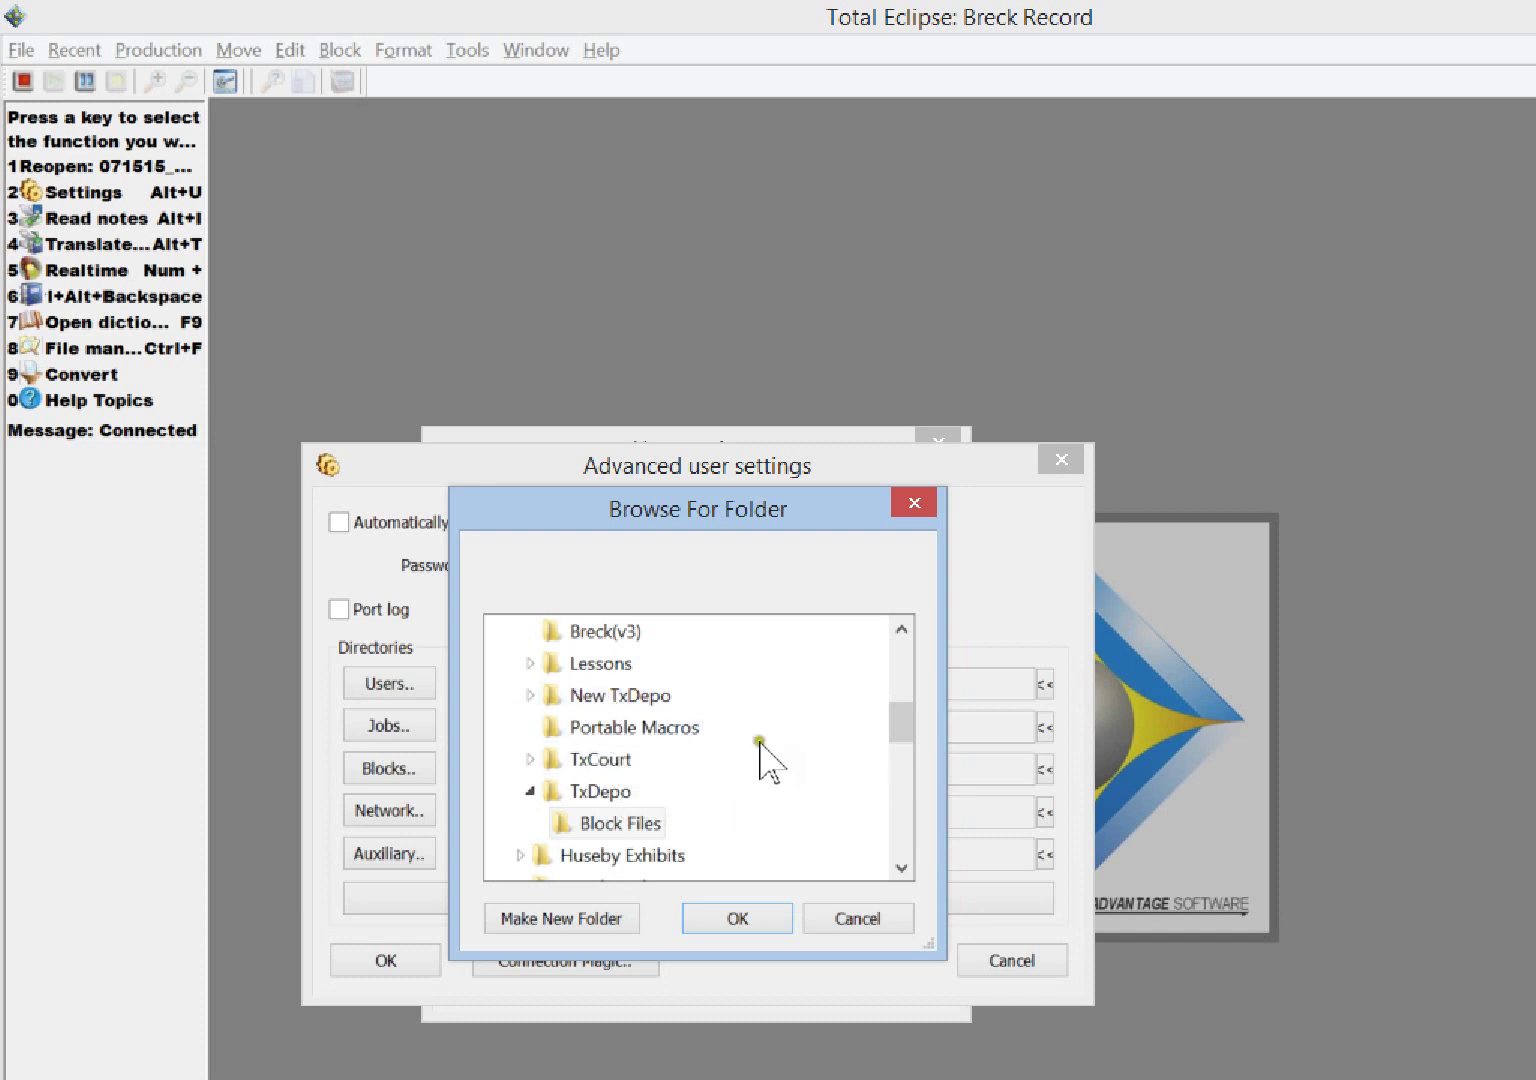
left_click(786, 790)
left_click(530, 759)
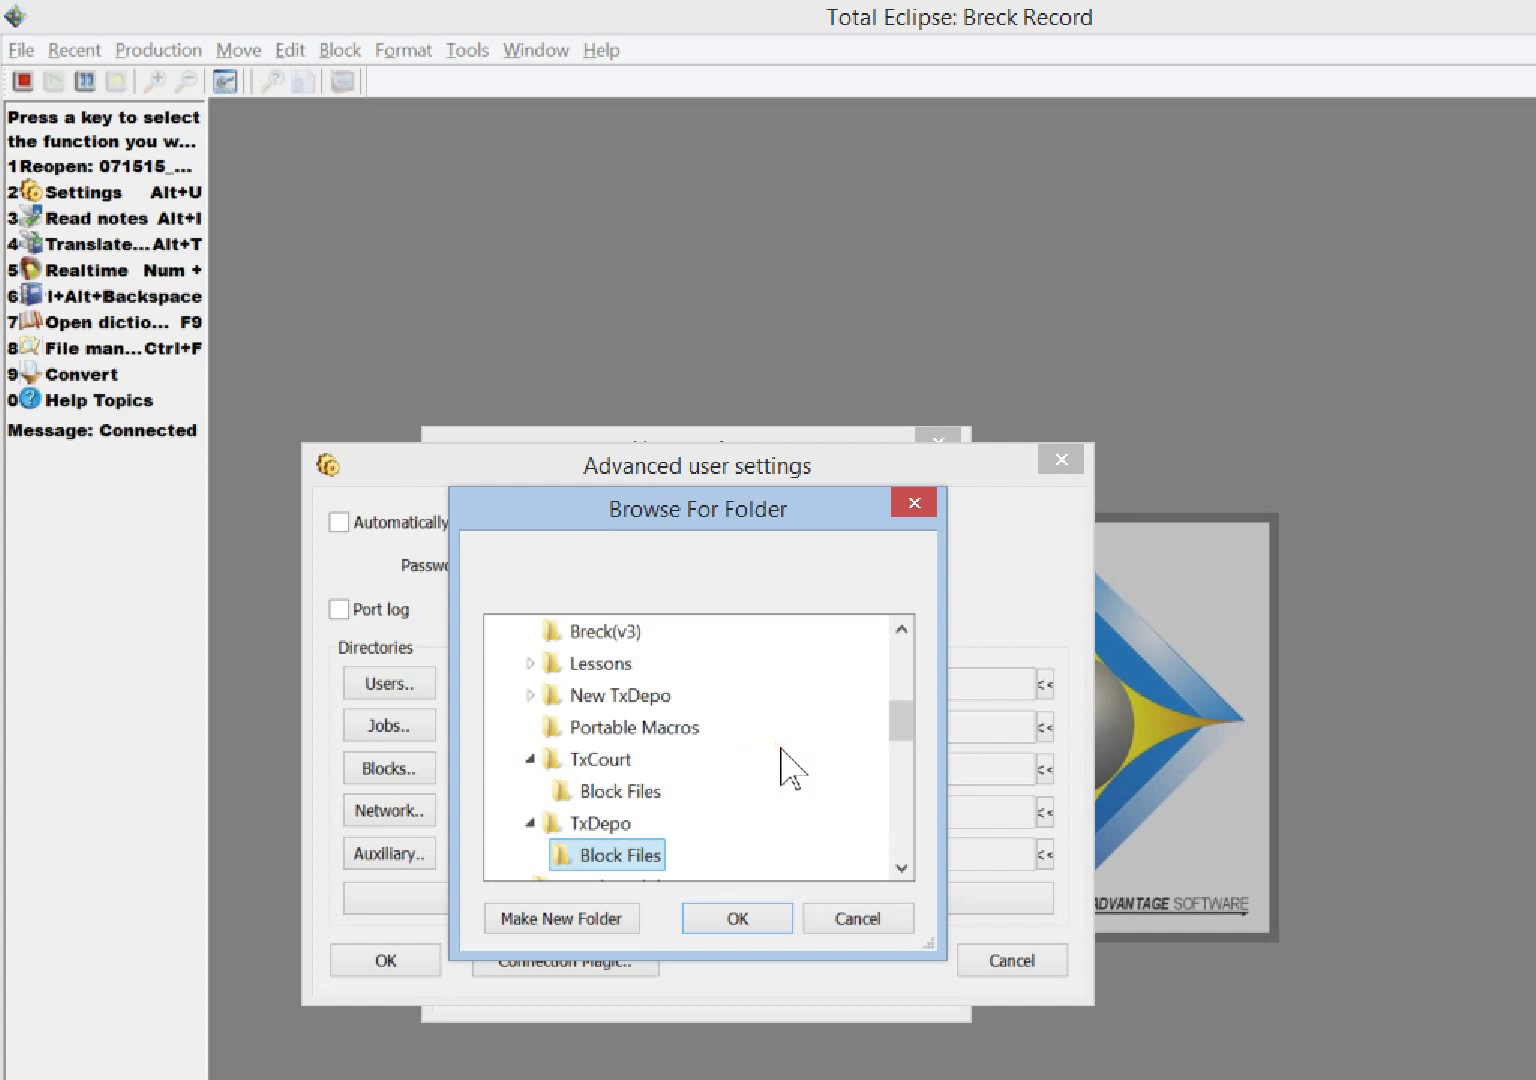
left_click(741, 789)
left_click(914, 505)
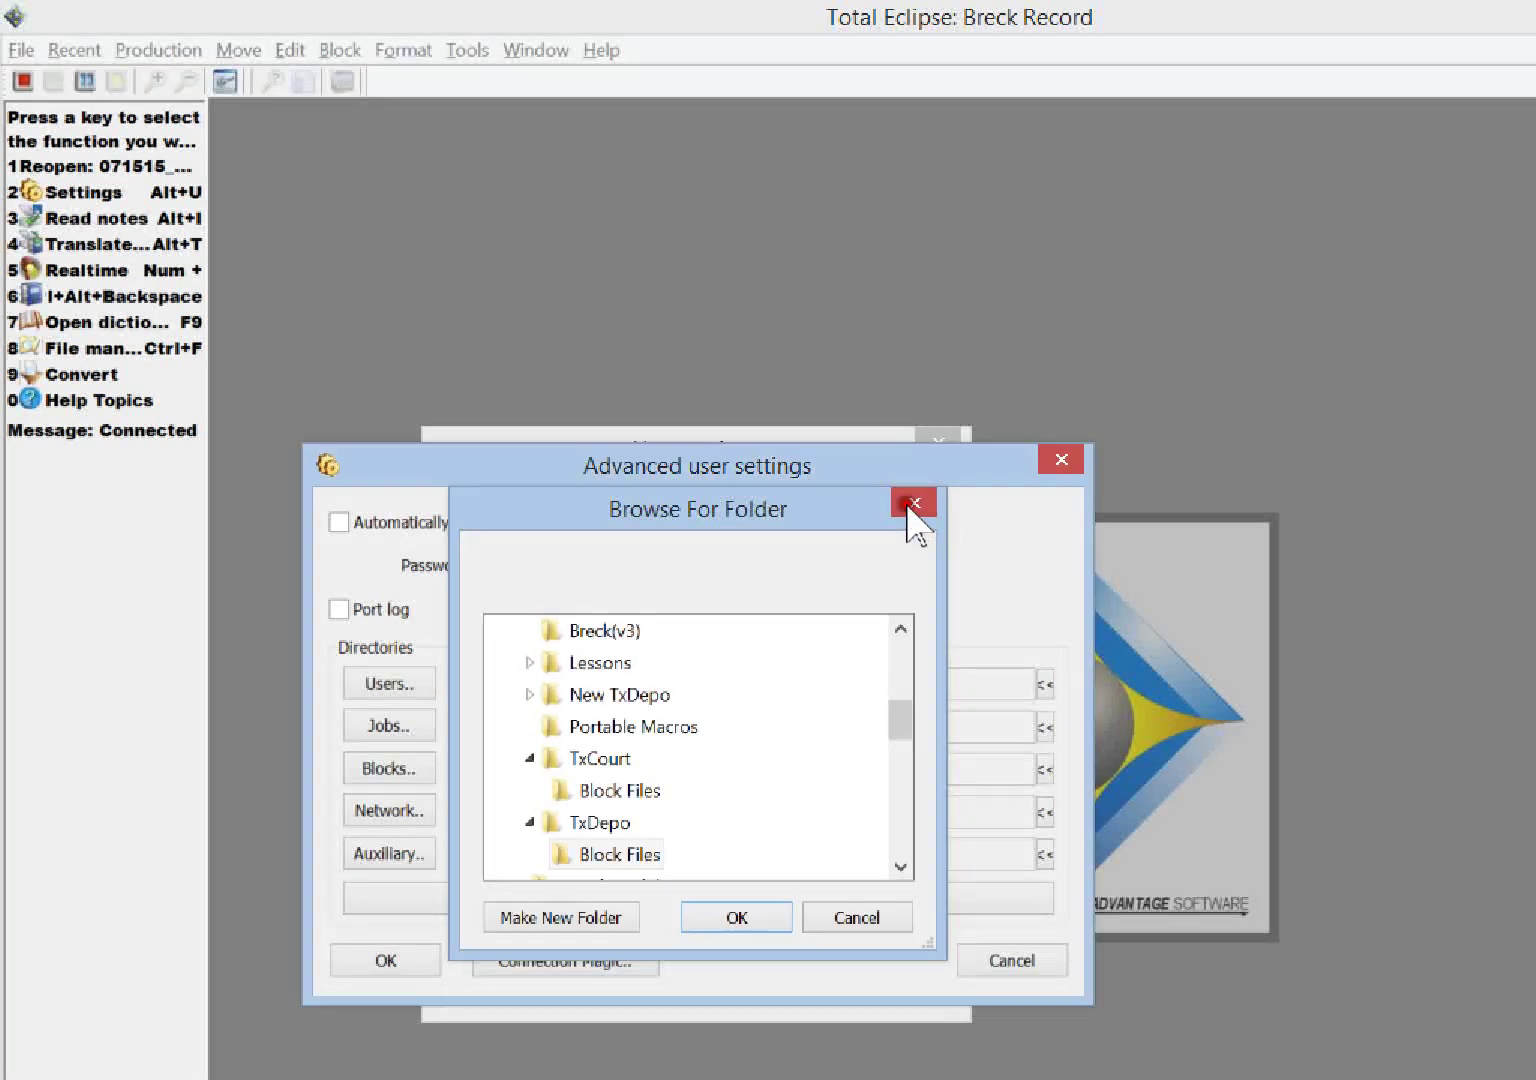
left_click(1062, 458)
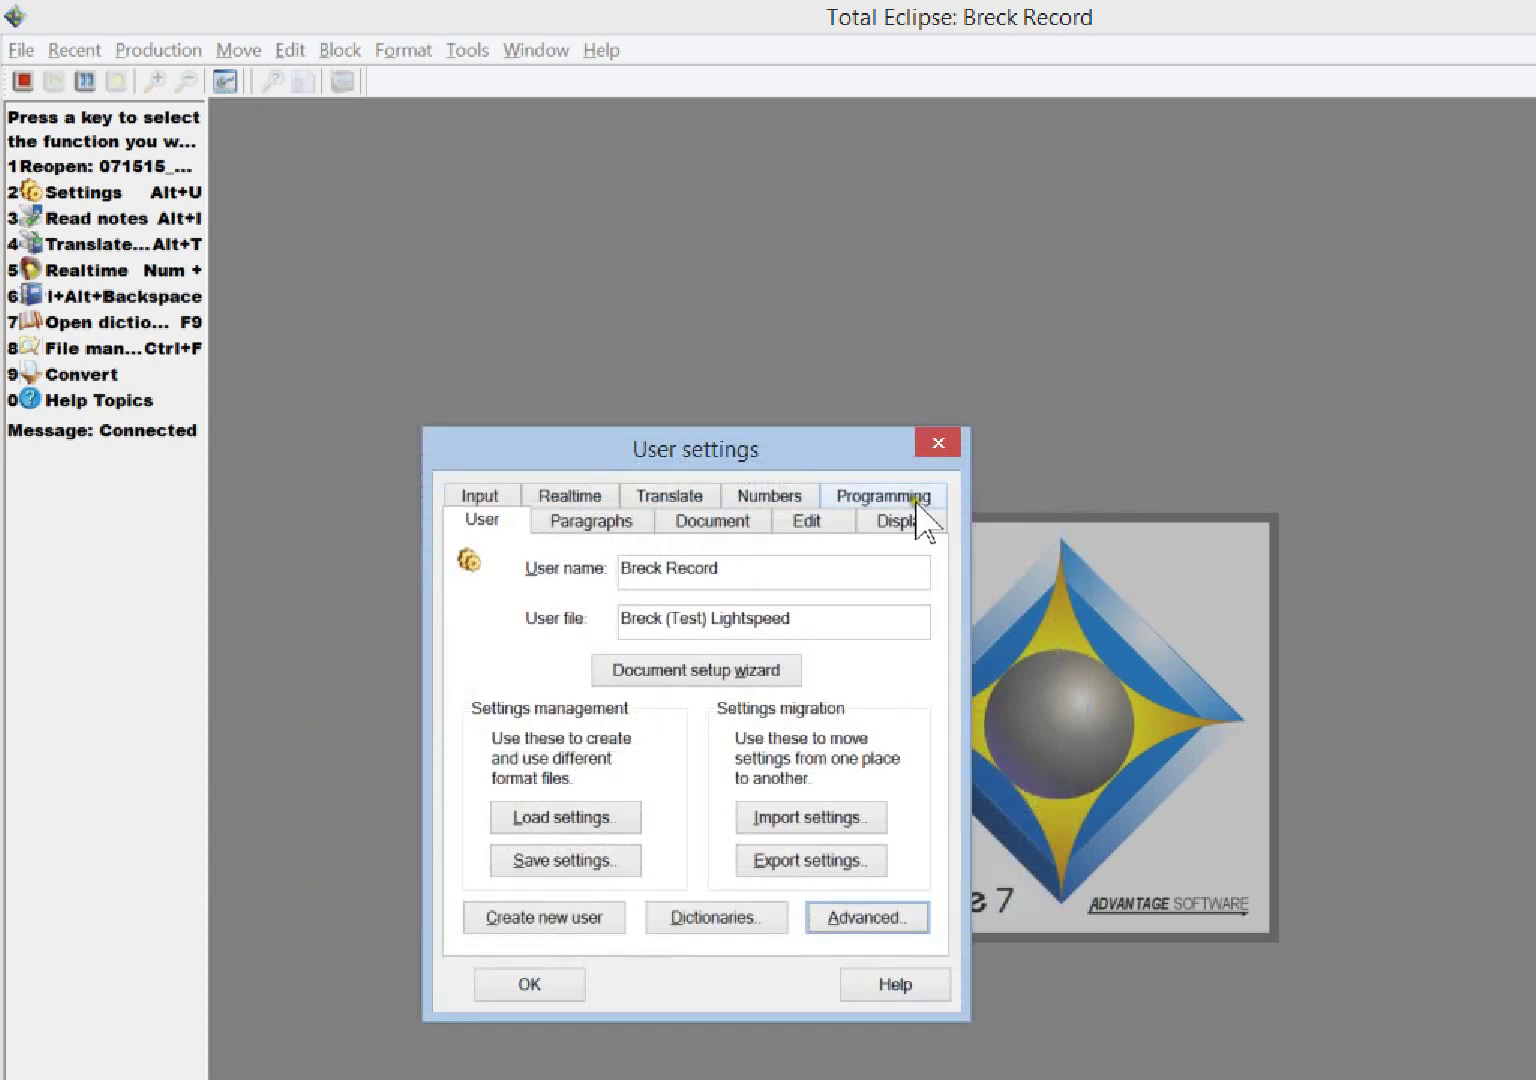
left_click(937, 443)
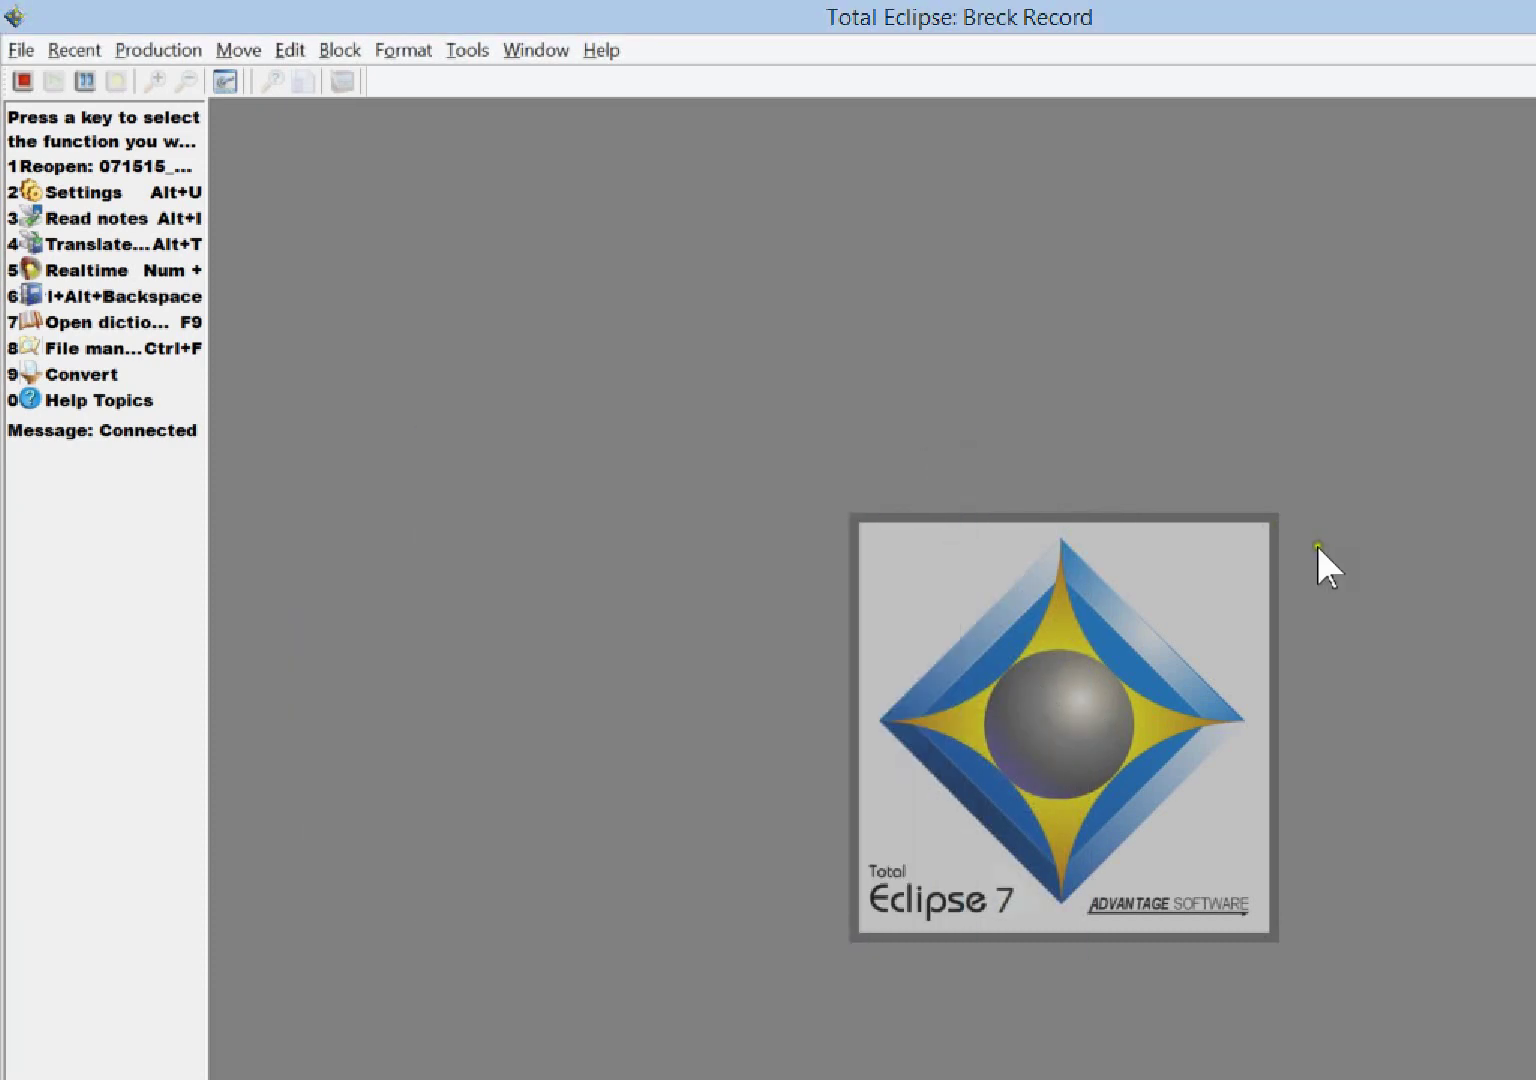
Reopen the user settings to view the list of loadable user files and the save-settings filename prompt, cancelling both
key("alt+u")
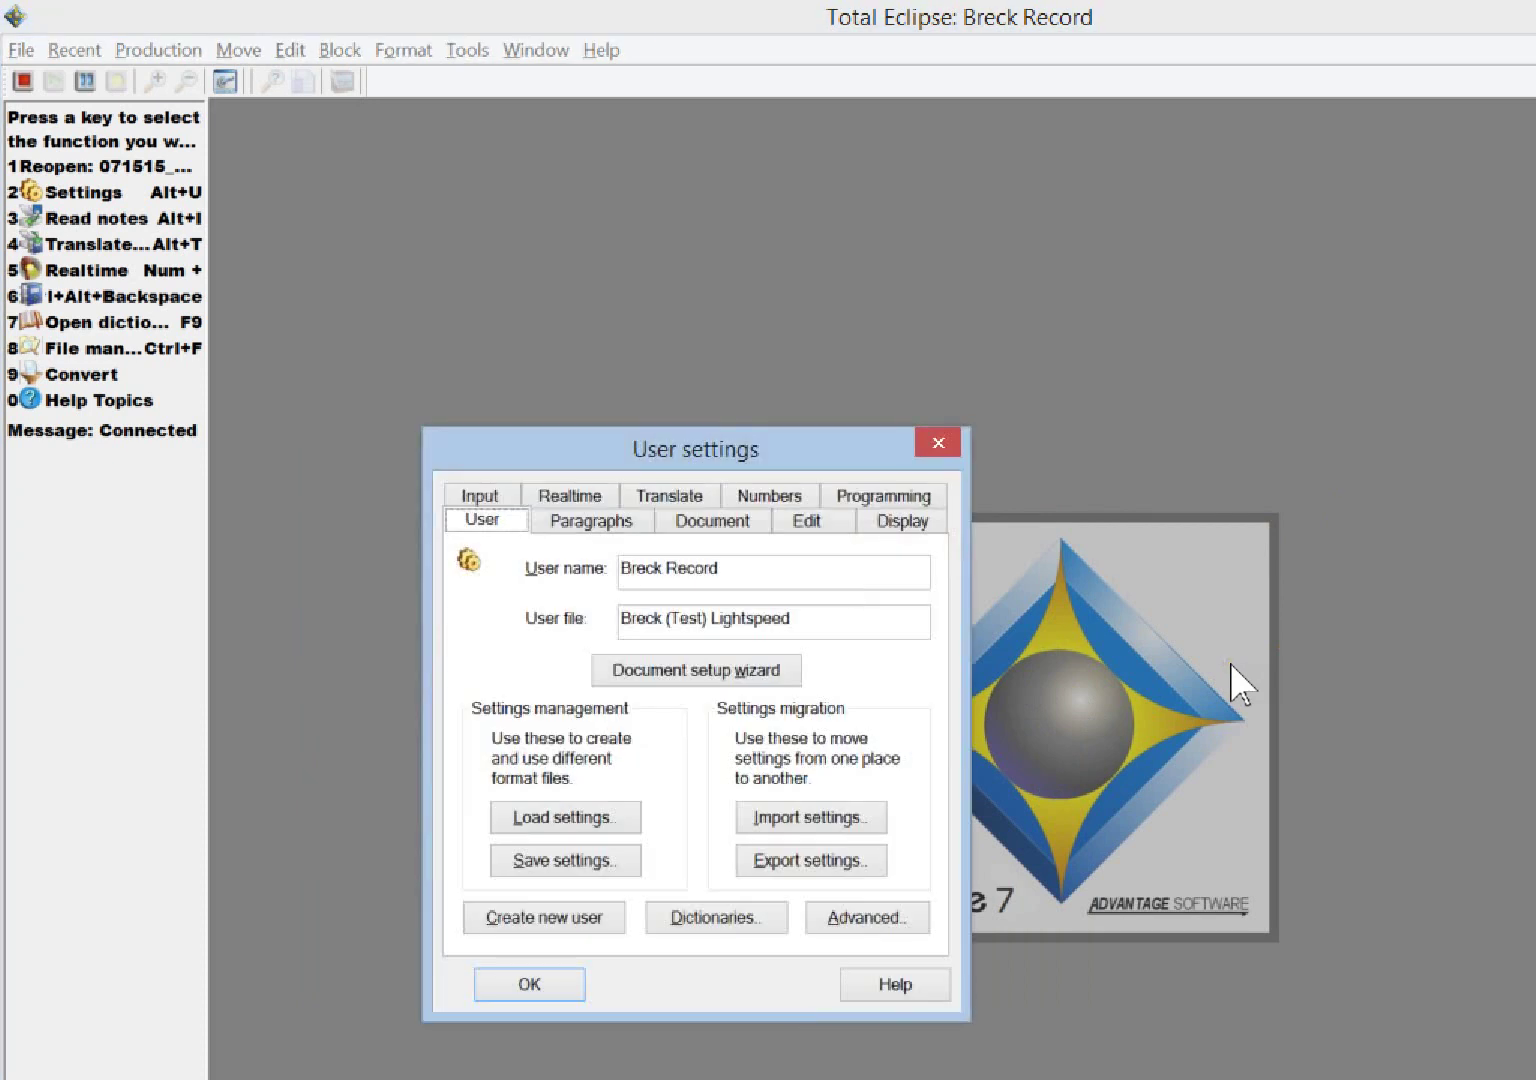
left_click(557, 822)
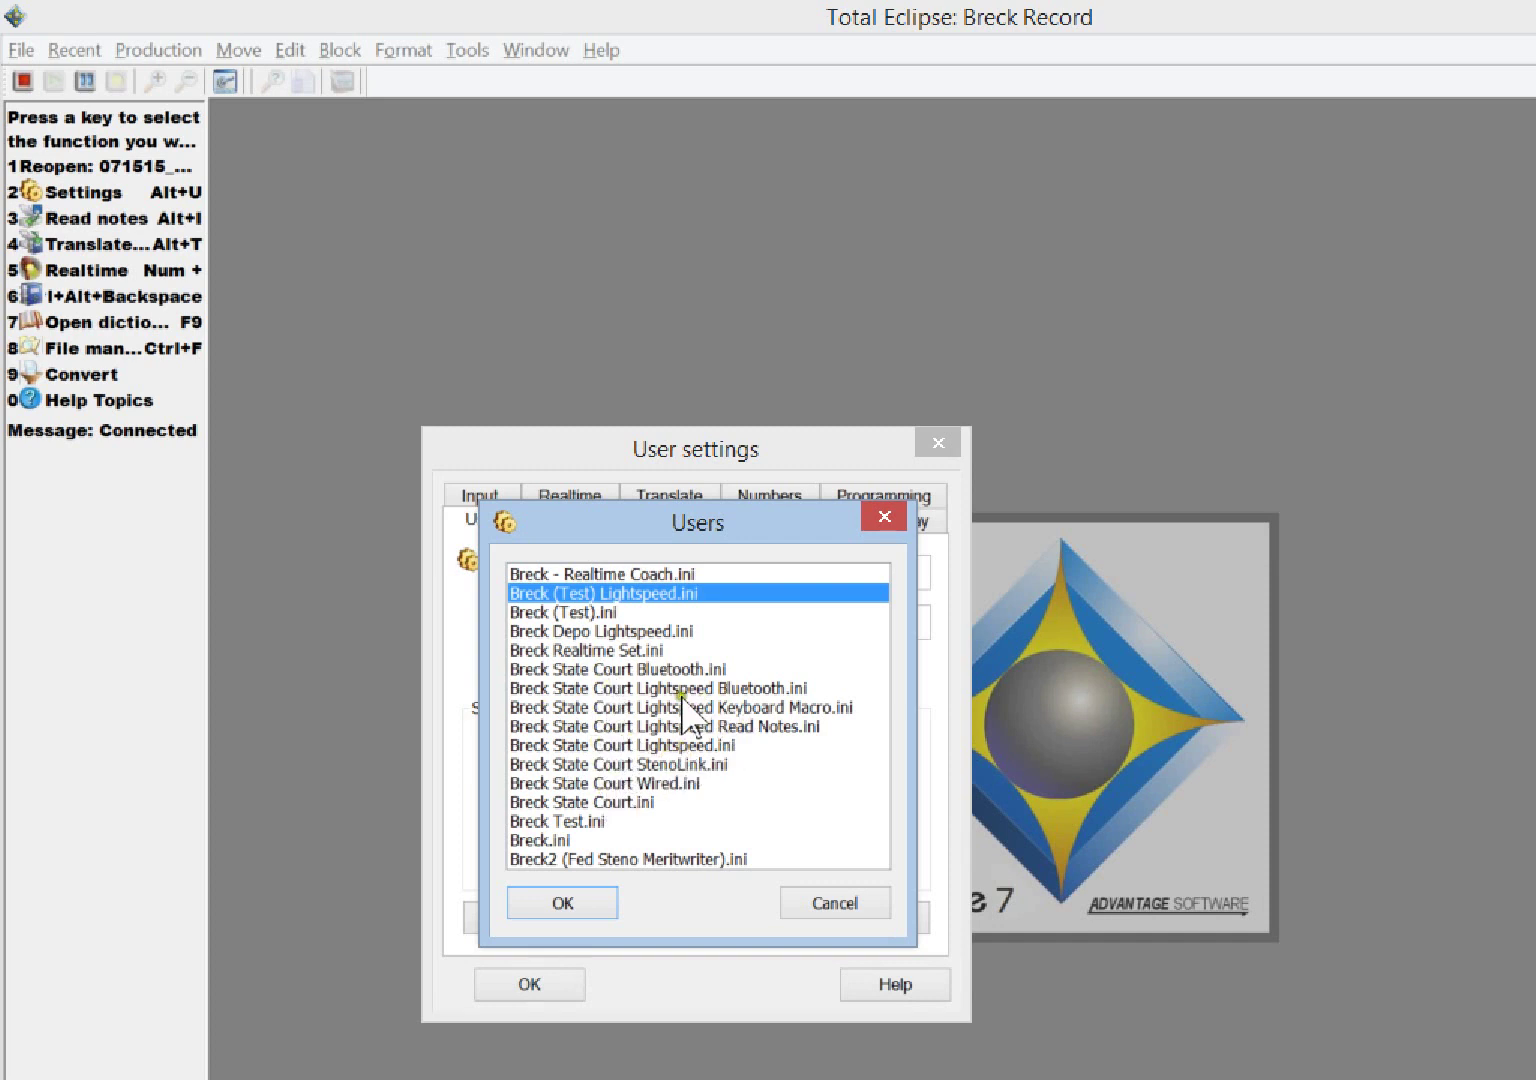
left_click(884, 517)
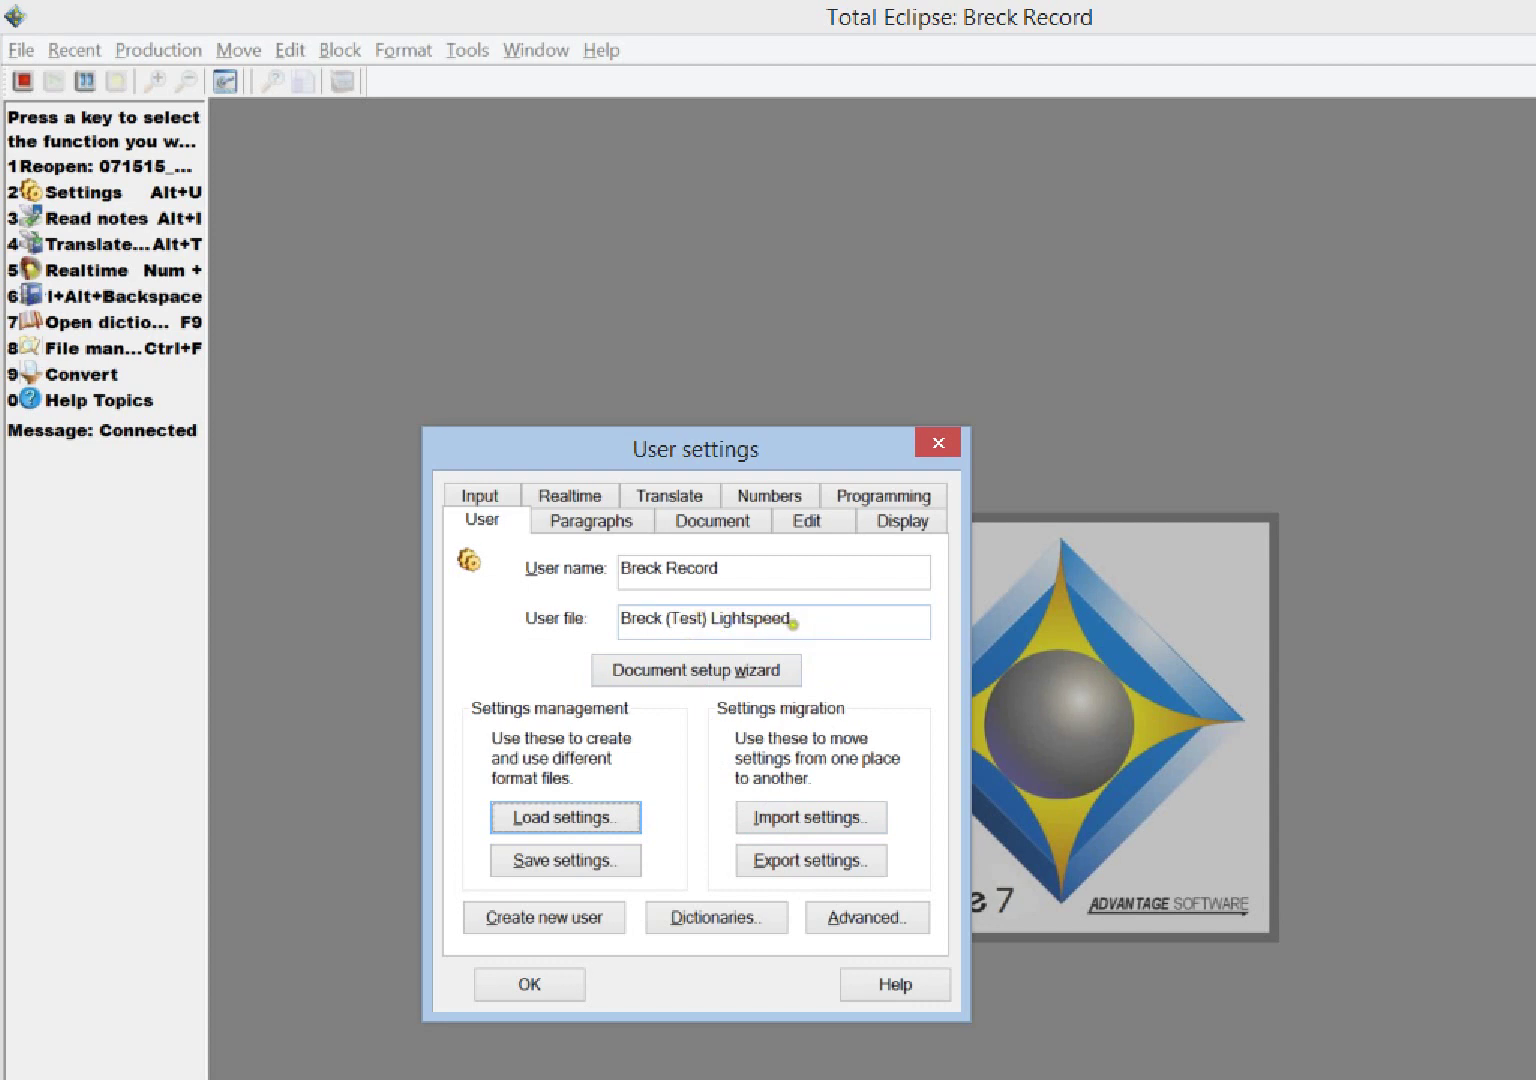
left_click(560, 860)
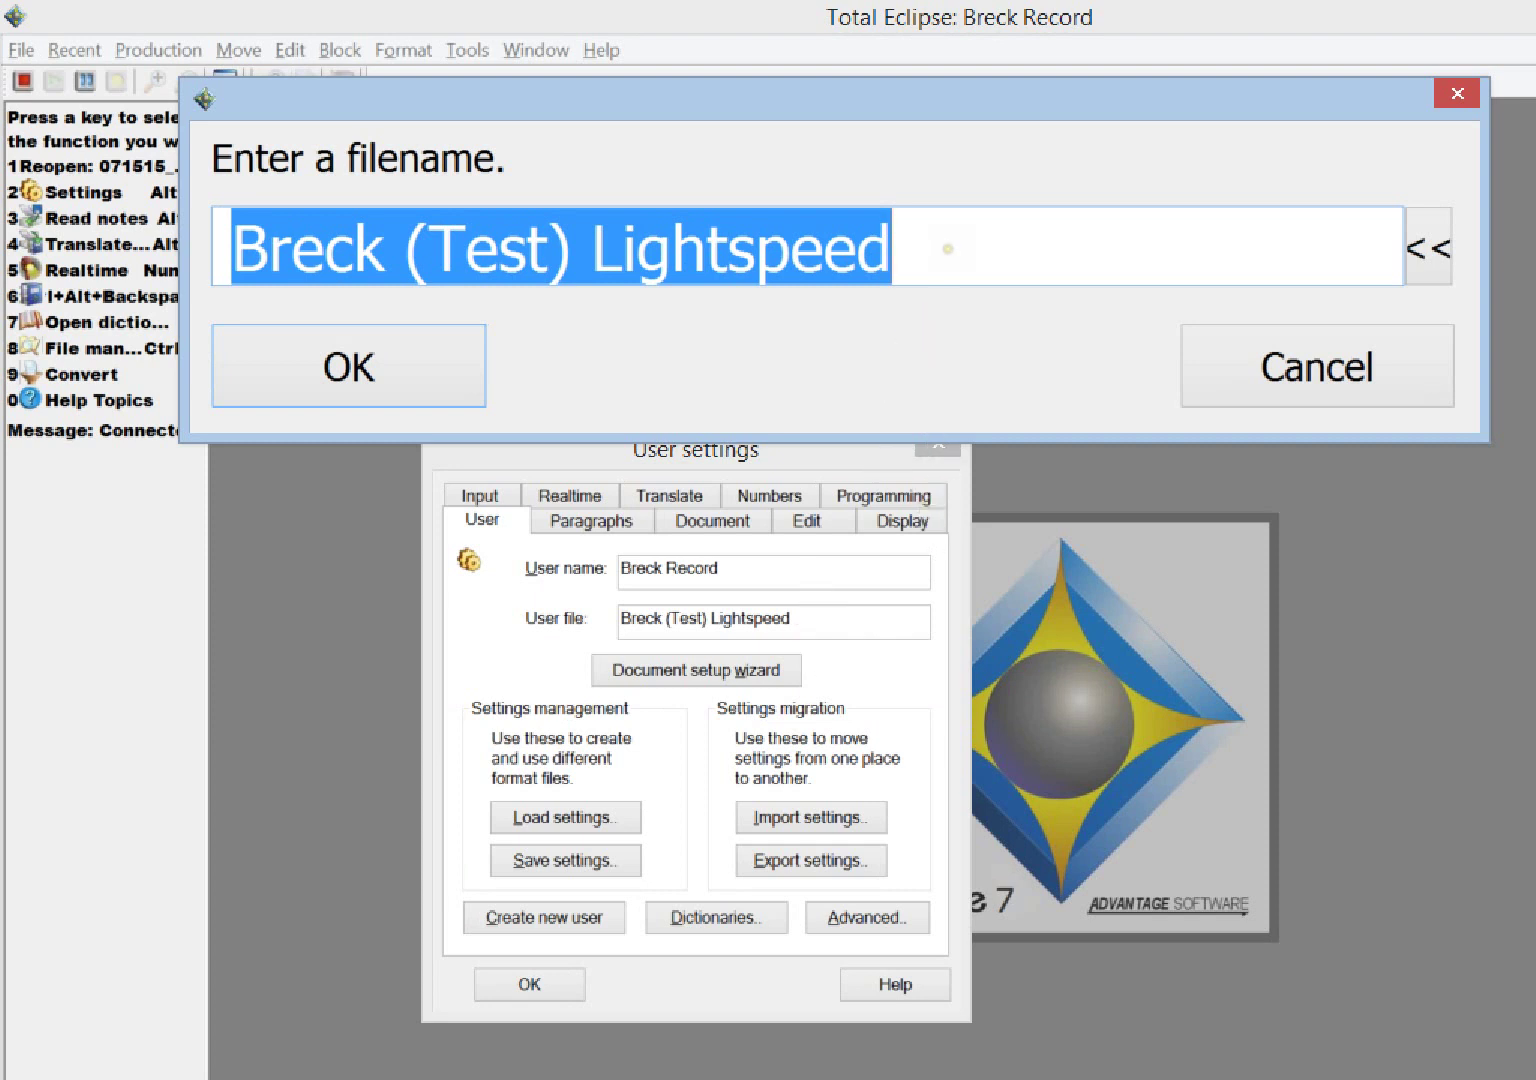
left_click(1458, 95)
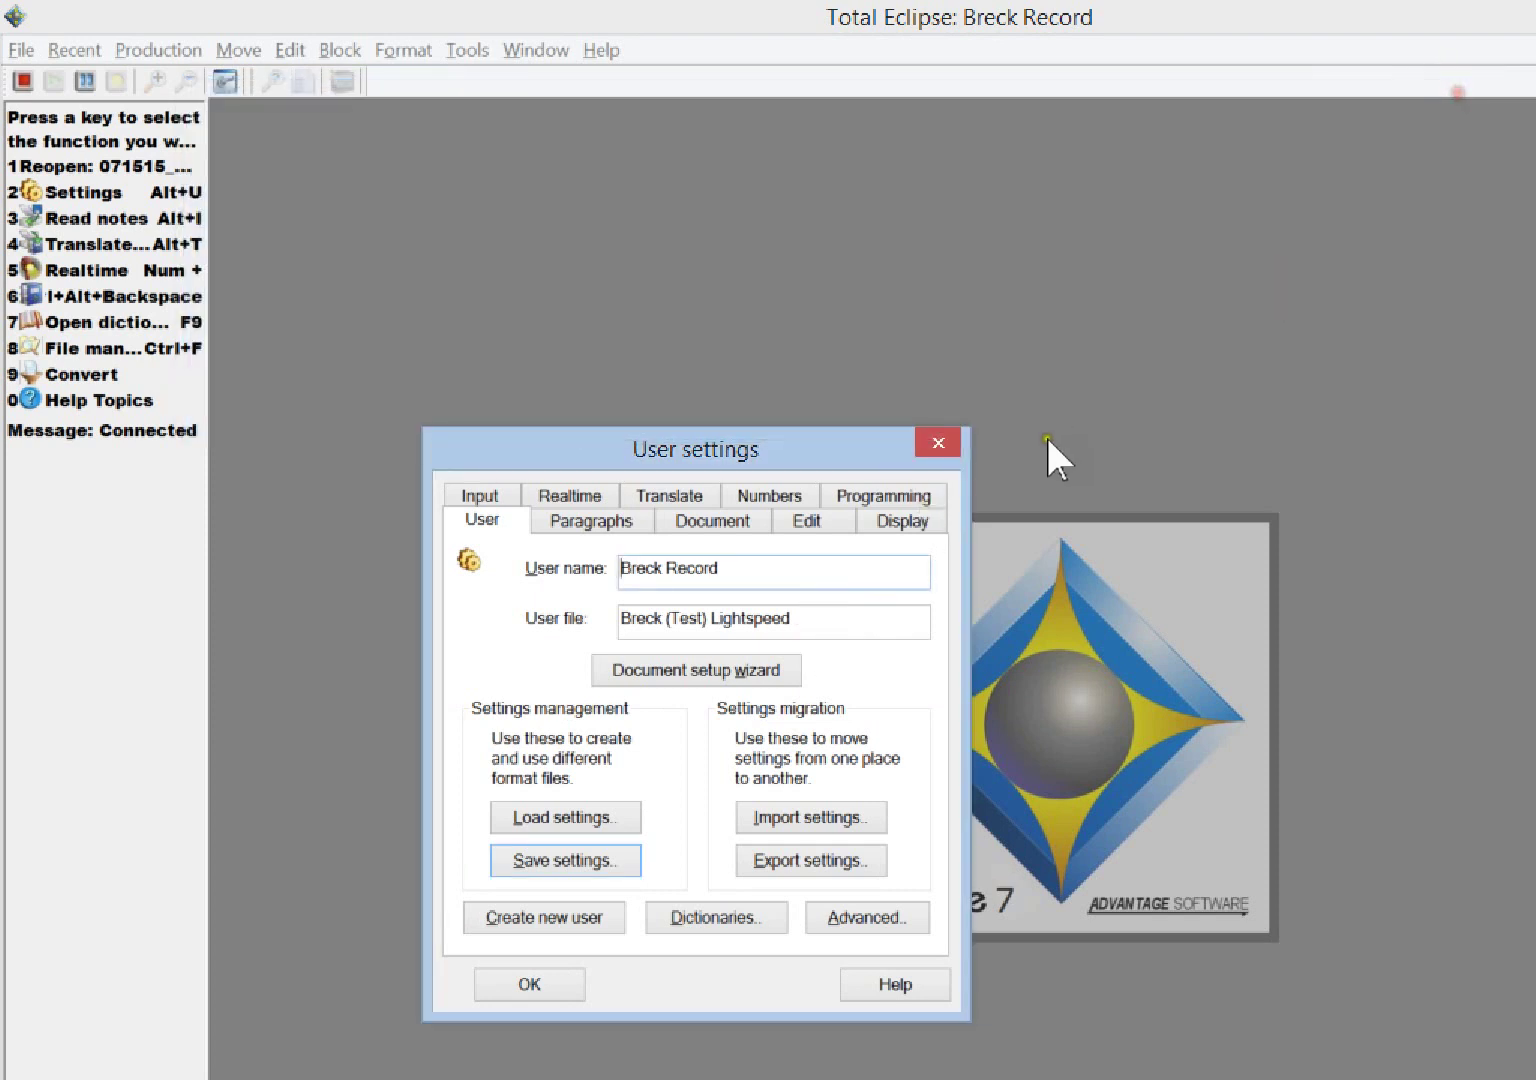
Review the directory paths in the advanced user settings and close all settings dialogs
left_click(838, 918)
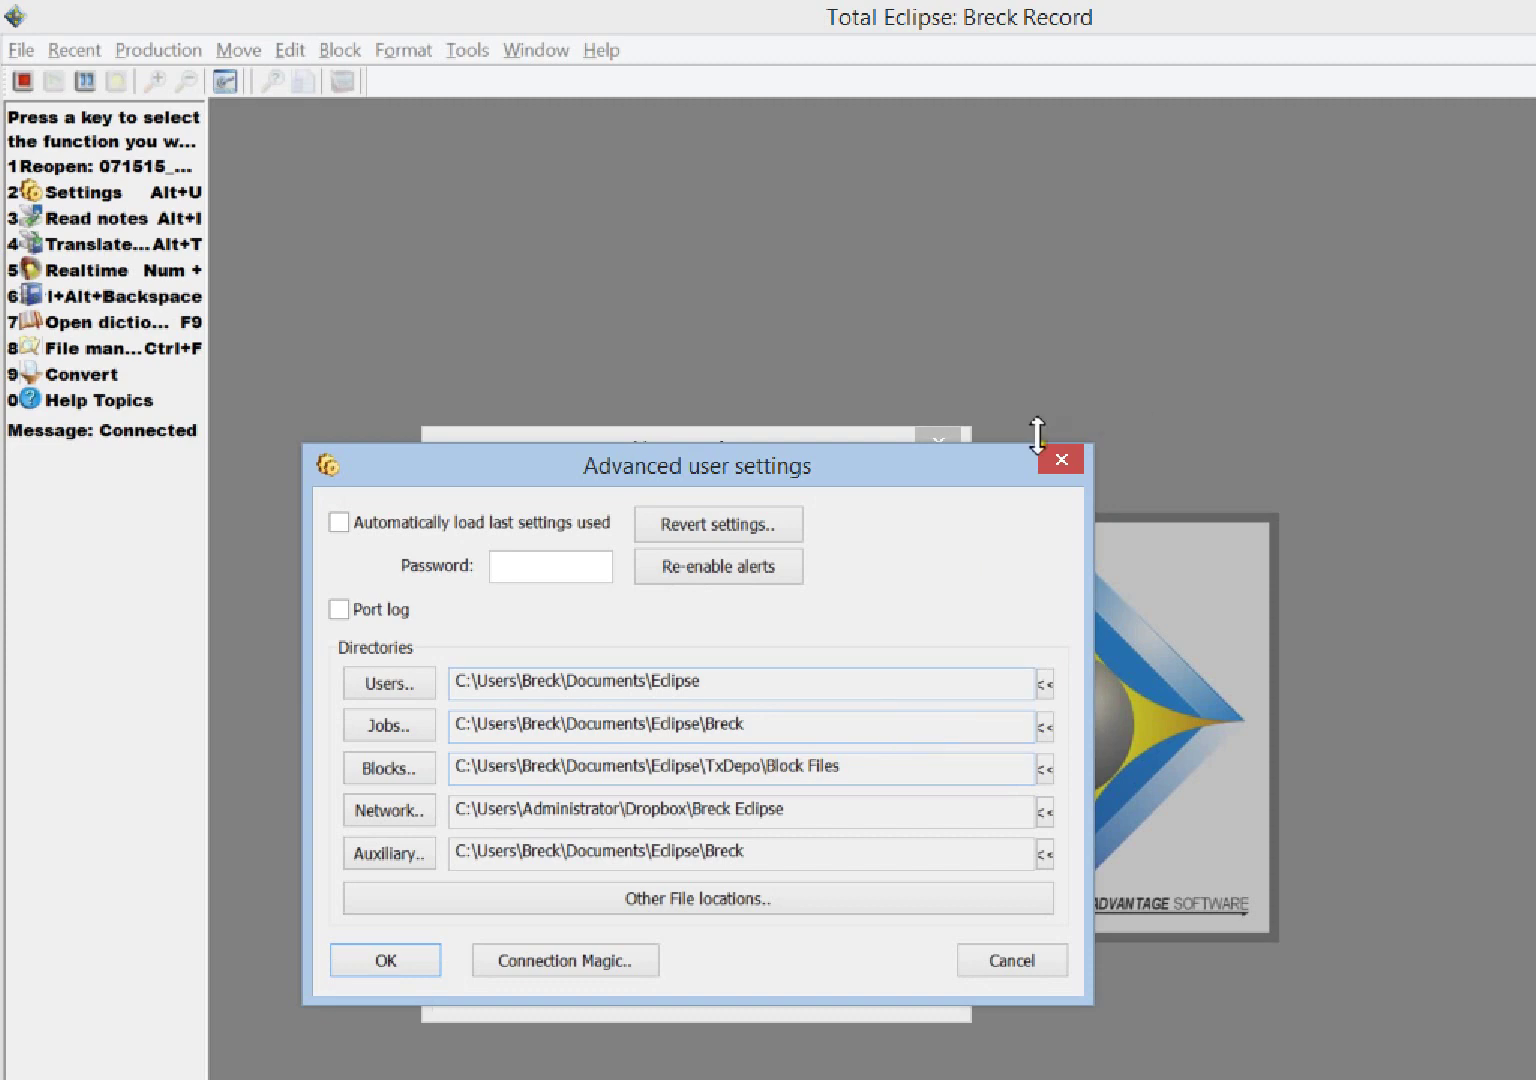
left_click(1060, 460)
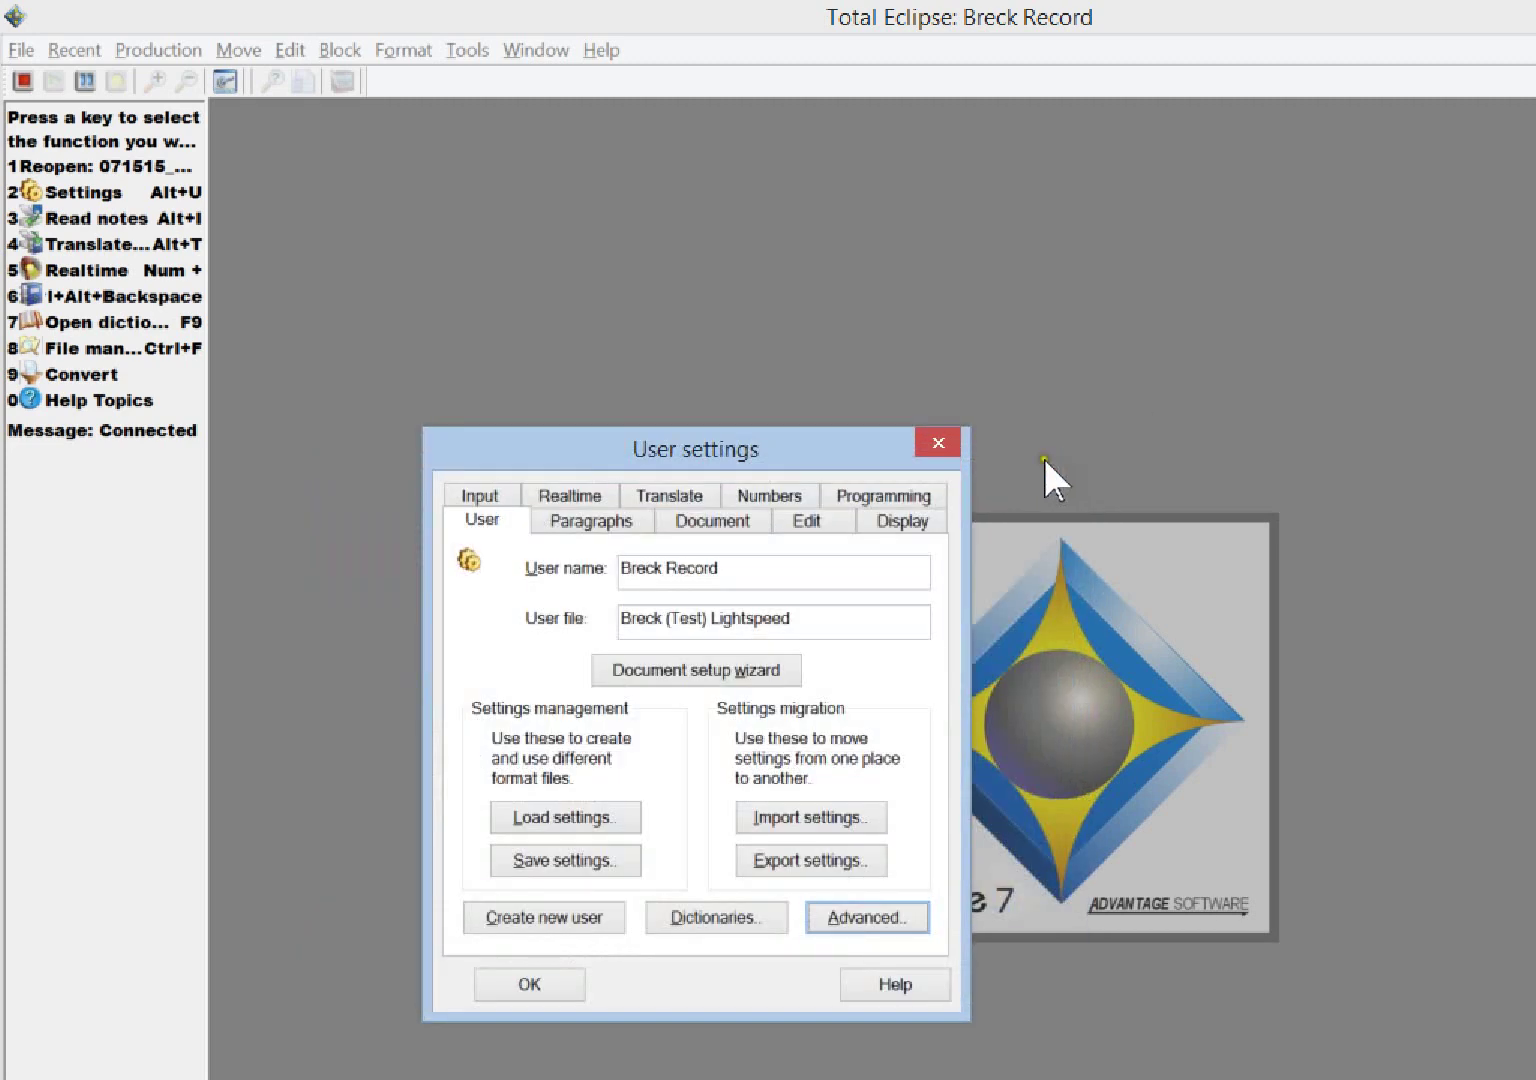
left_click(939, 444)
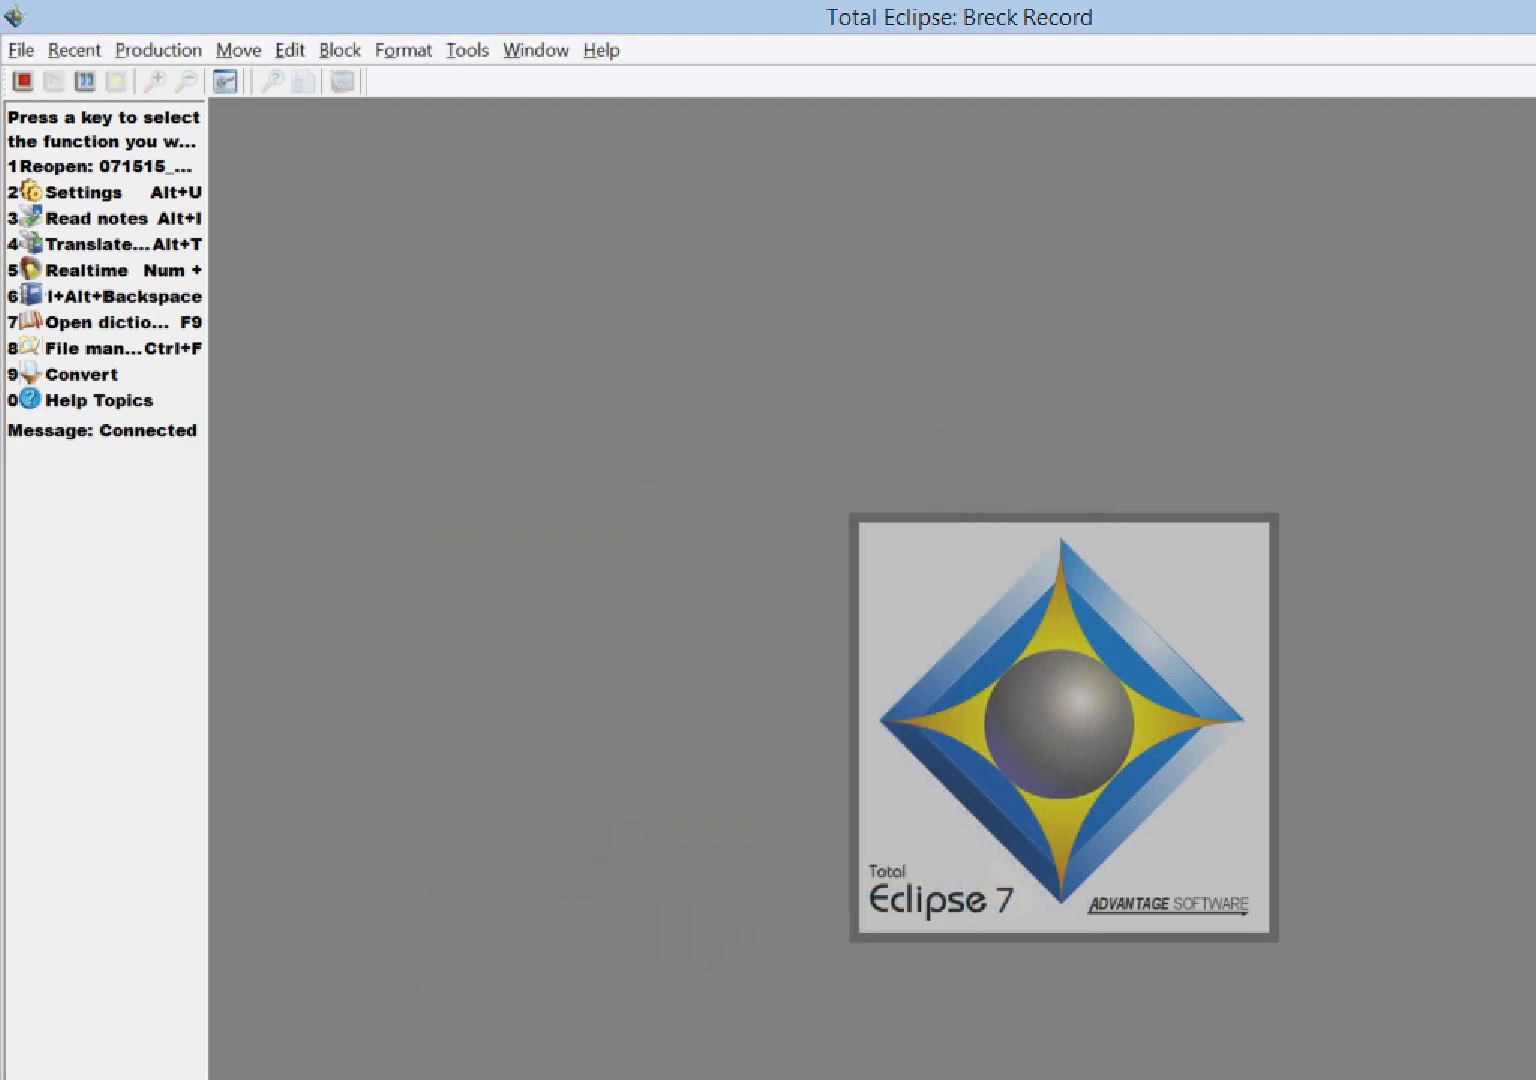
Look through the files in the user's jobs folder under Documents\Eclipse in File Explorer and close the window
key("super+e")
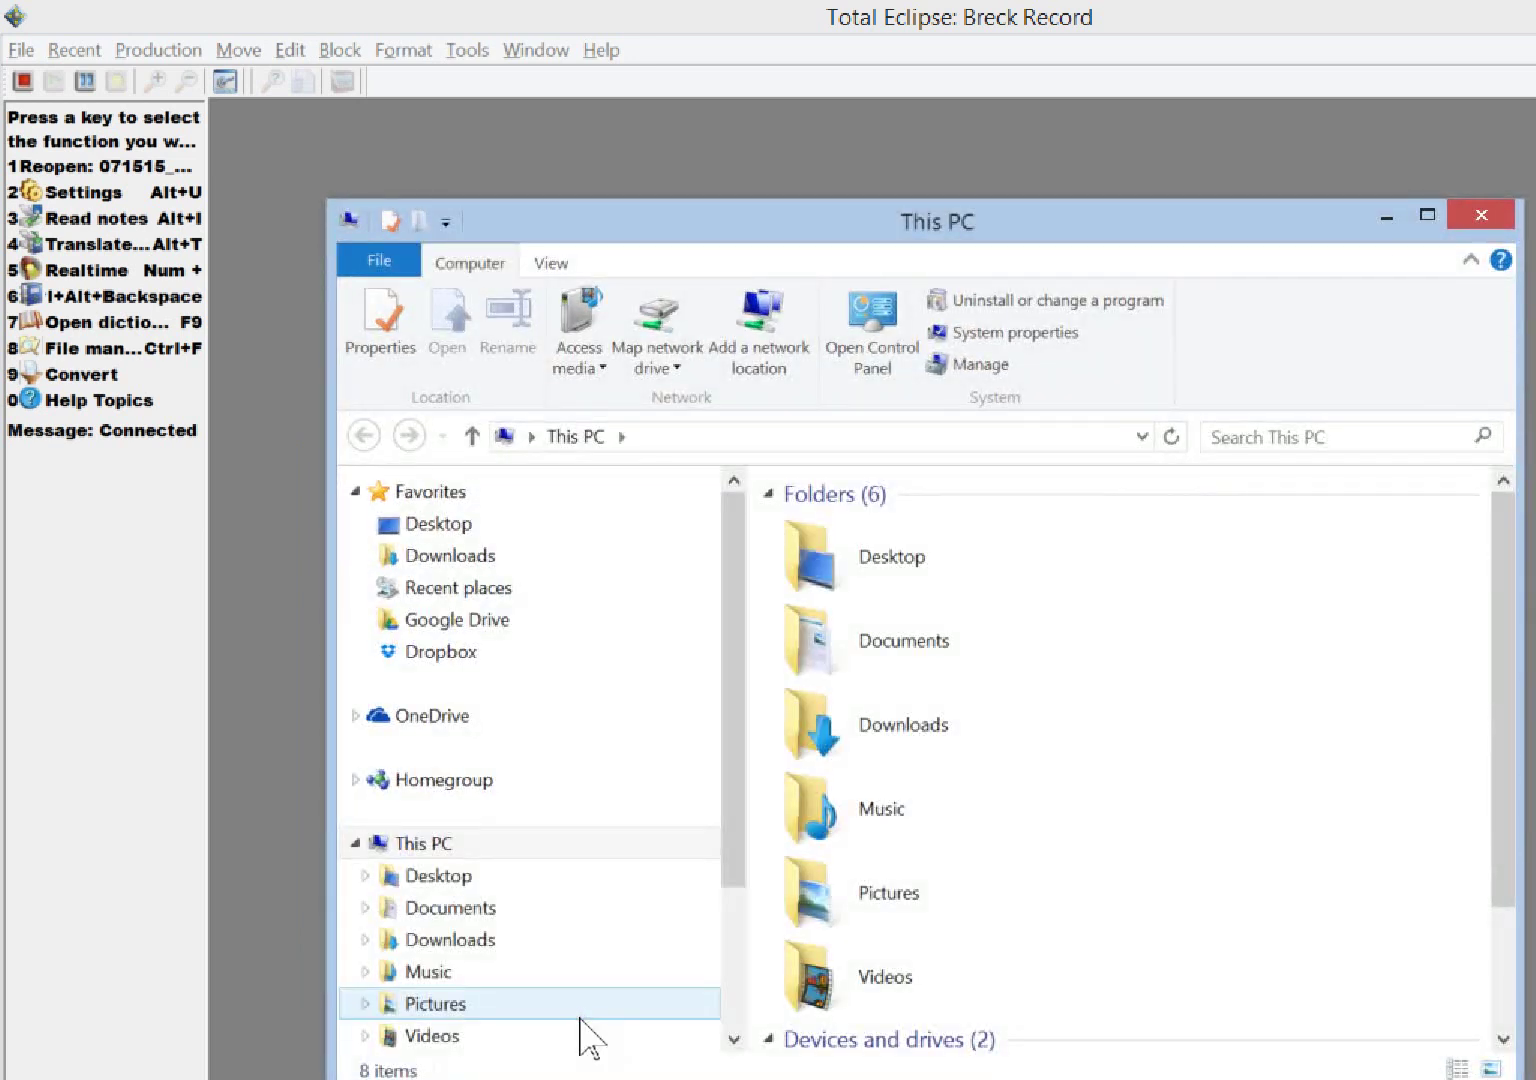
left_click(537, 999)
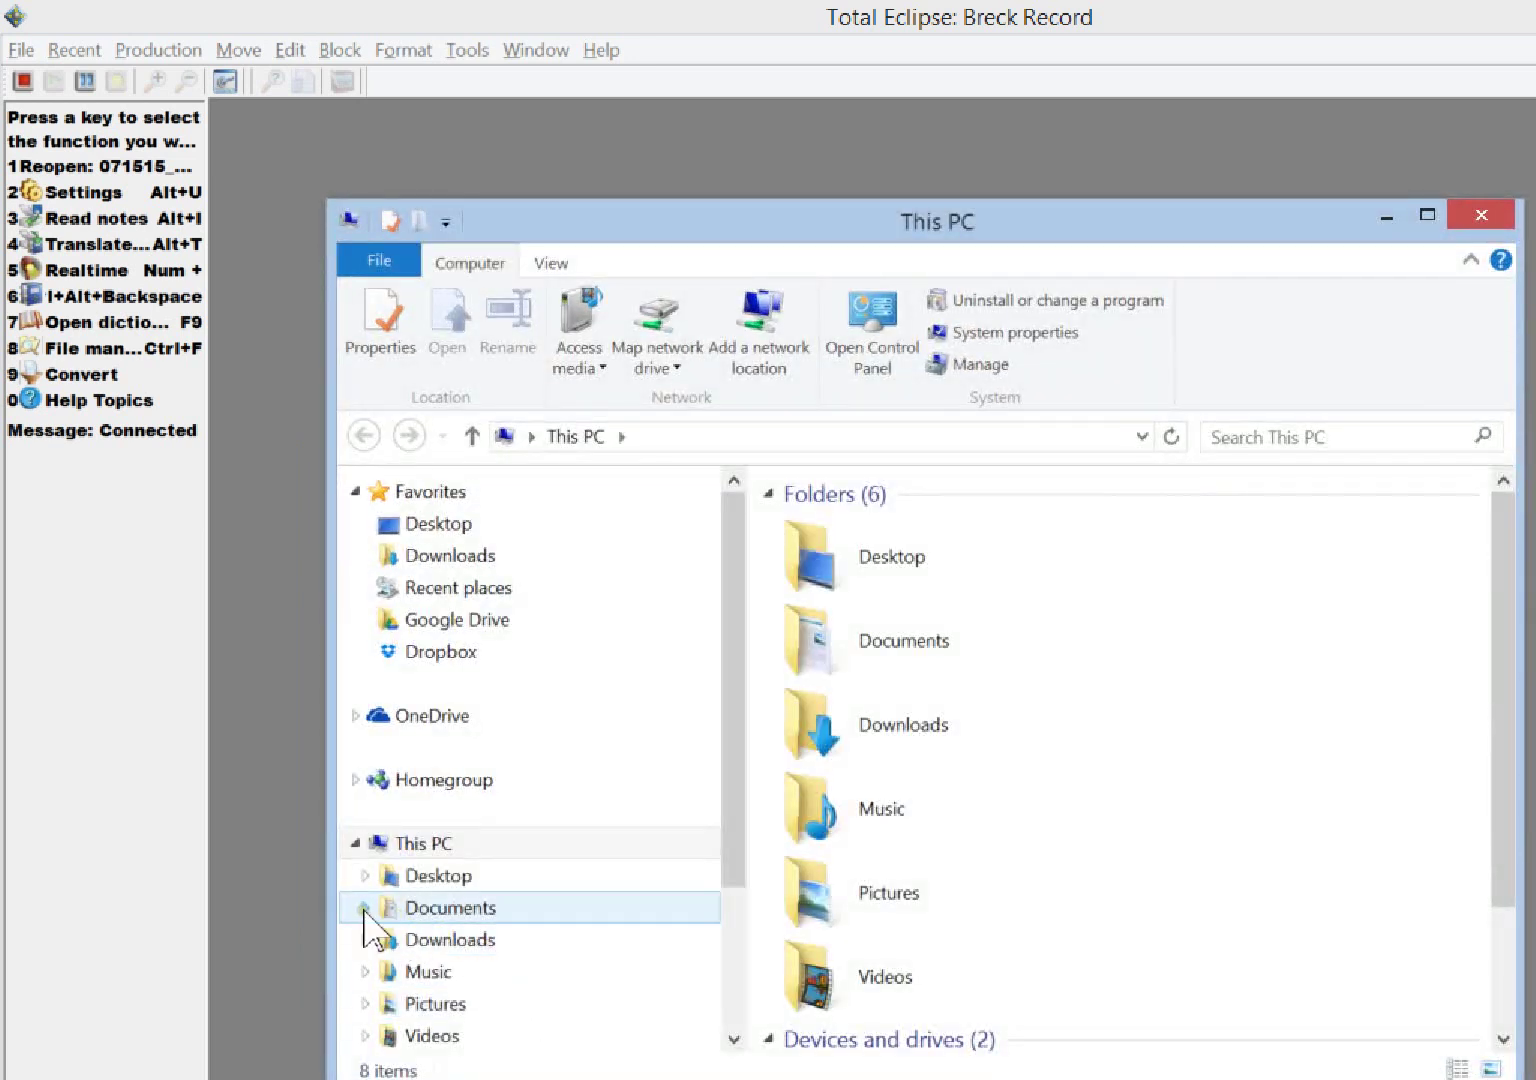
left_click(365, 907)
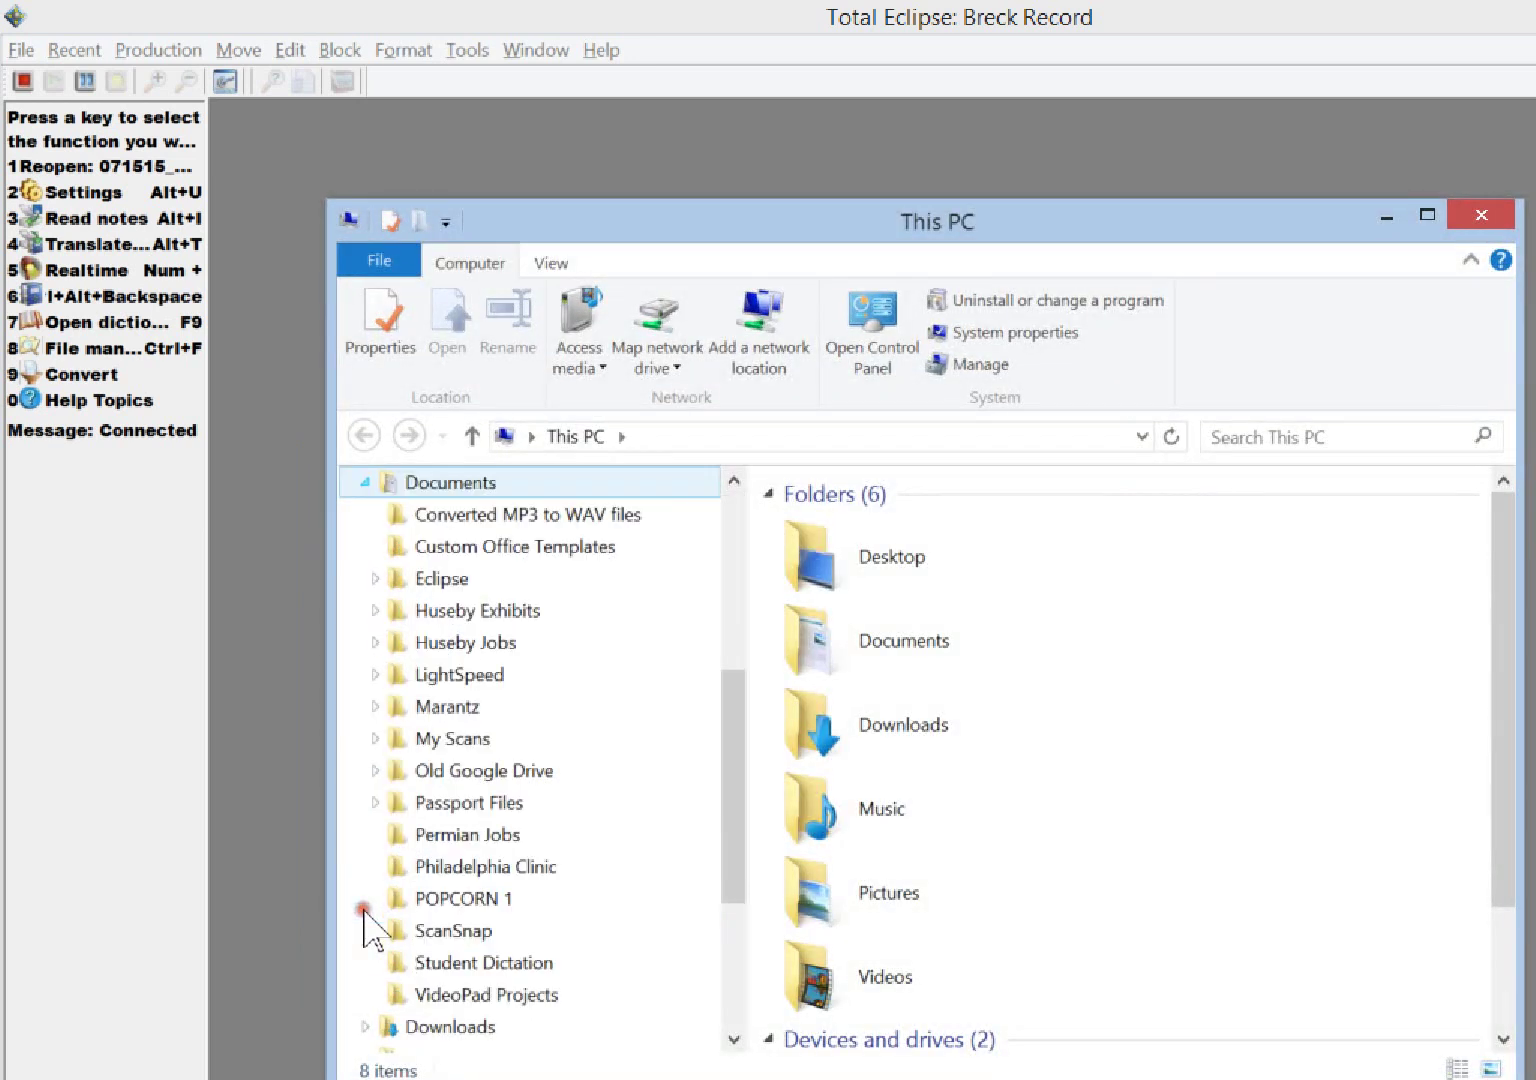
left_click(375, 579)
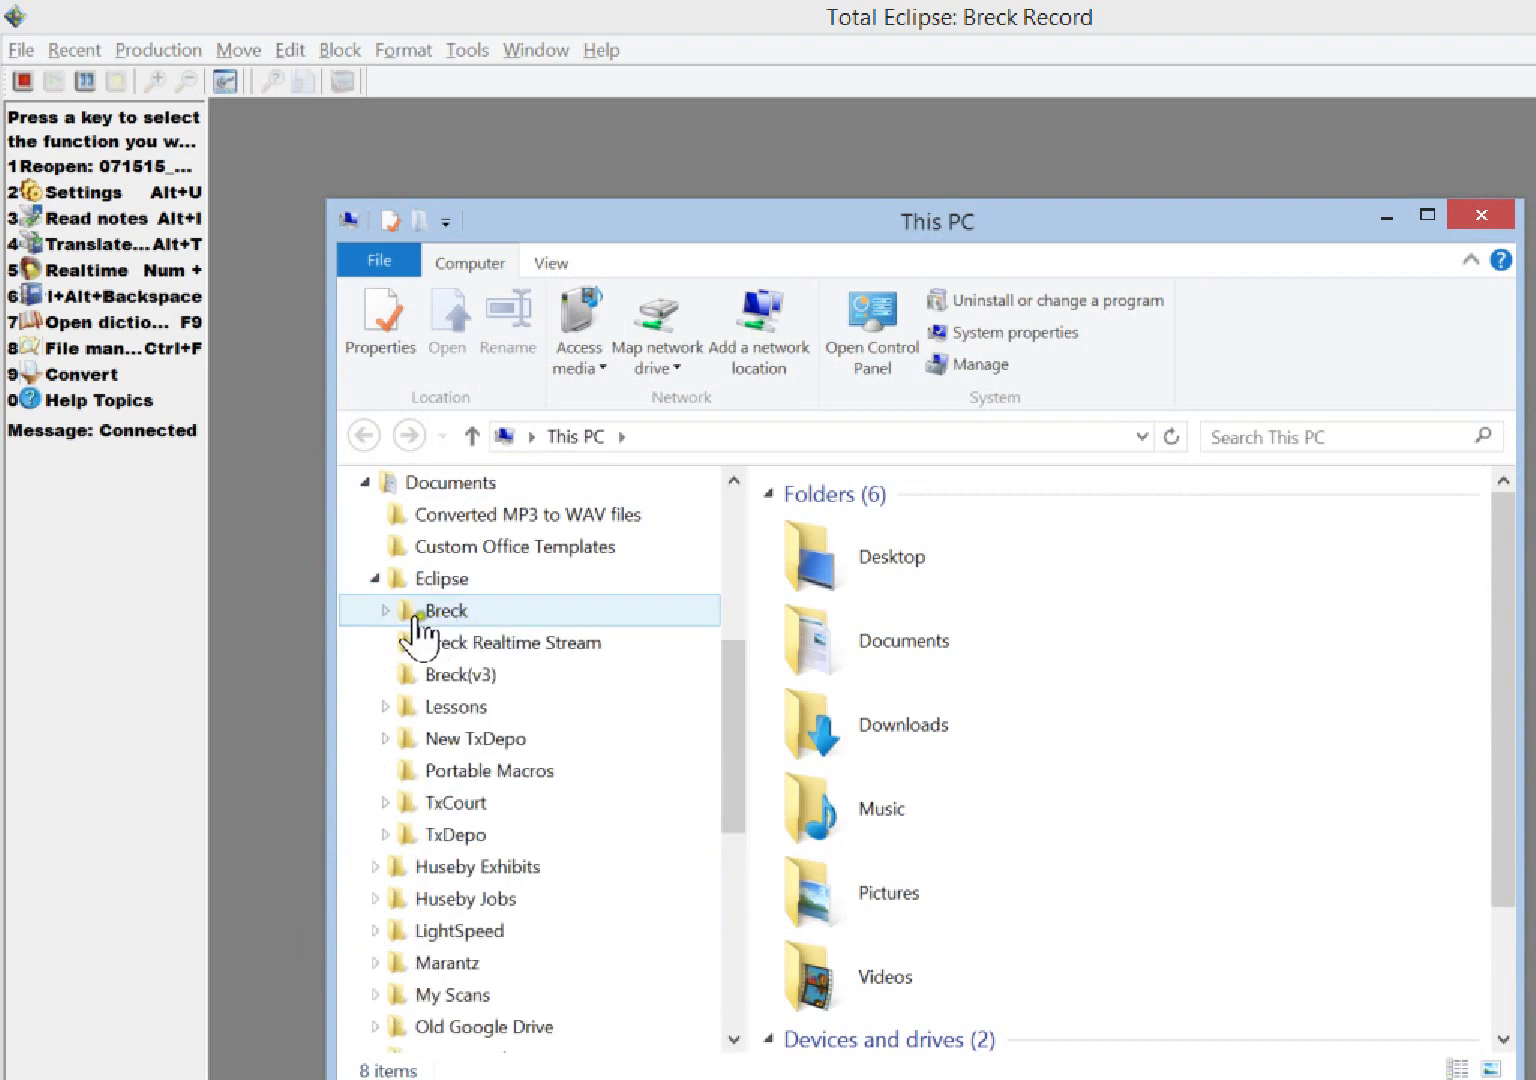
left_click(386, 611)
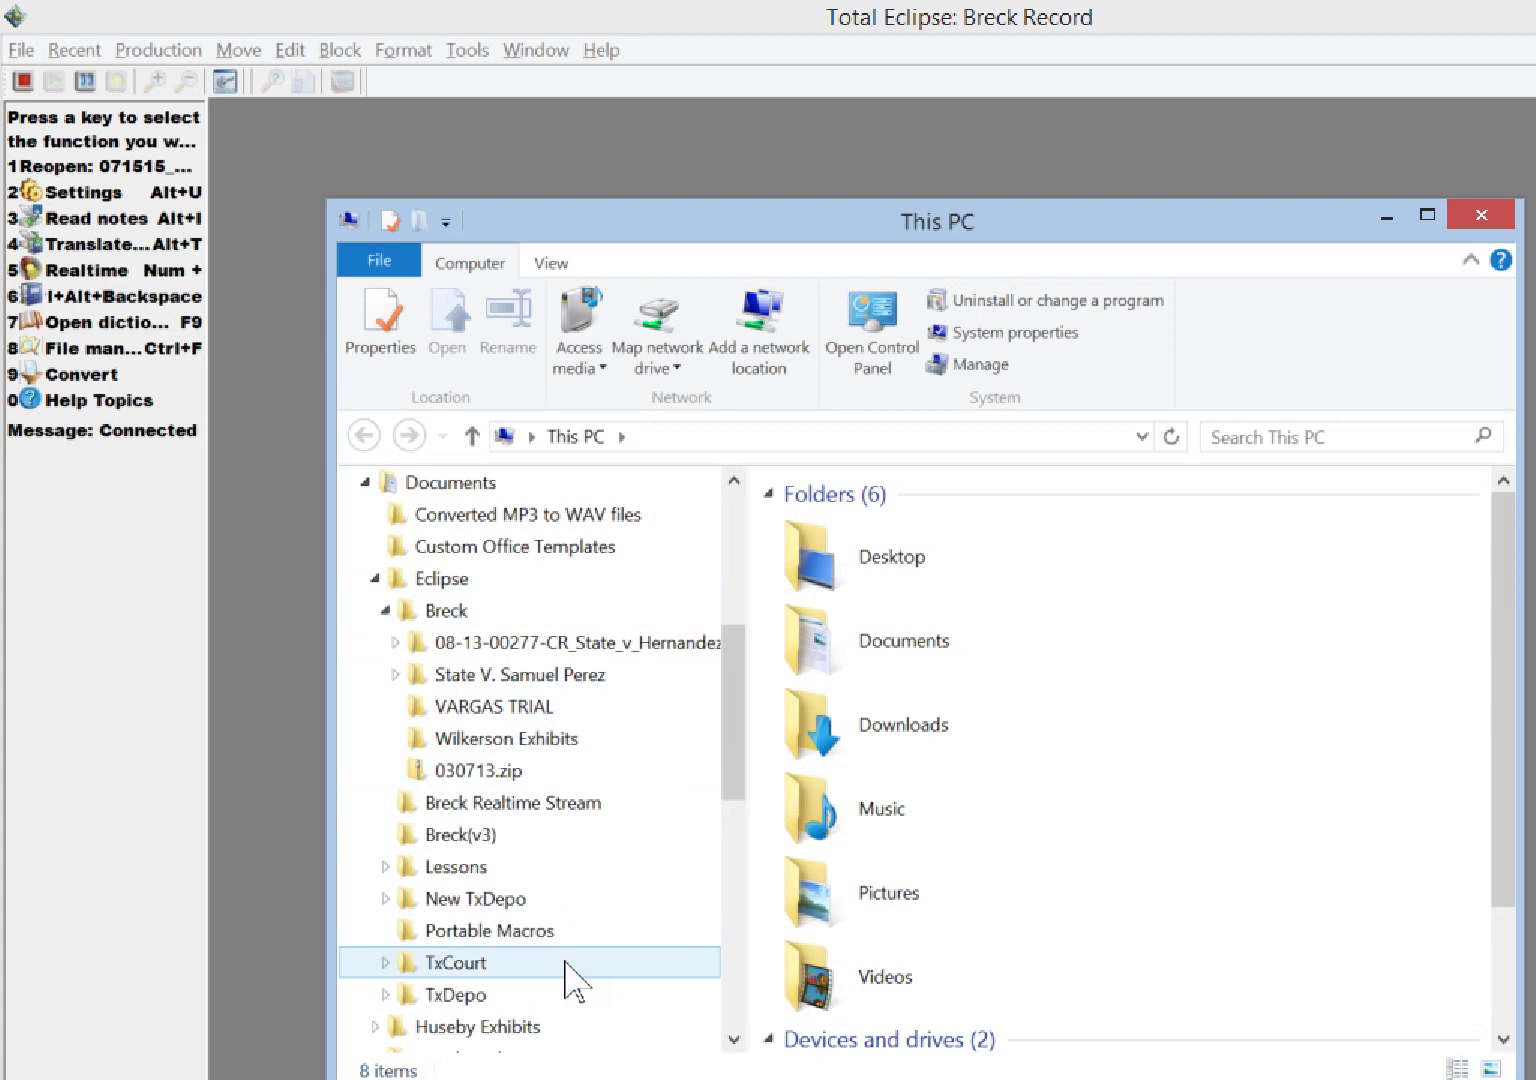
left_click(440, 610)
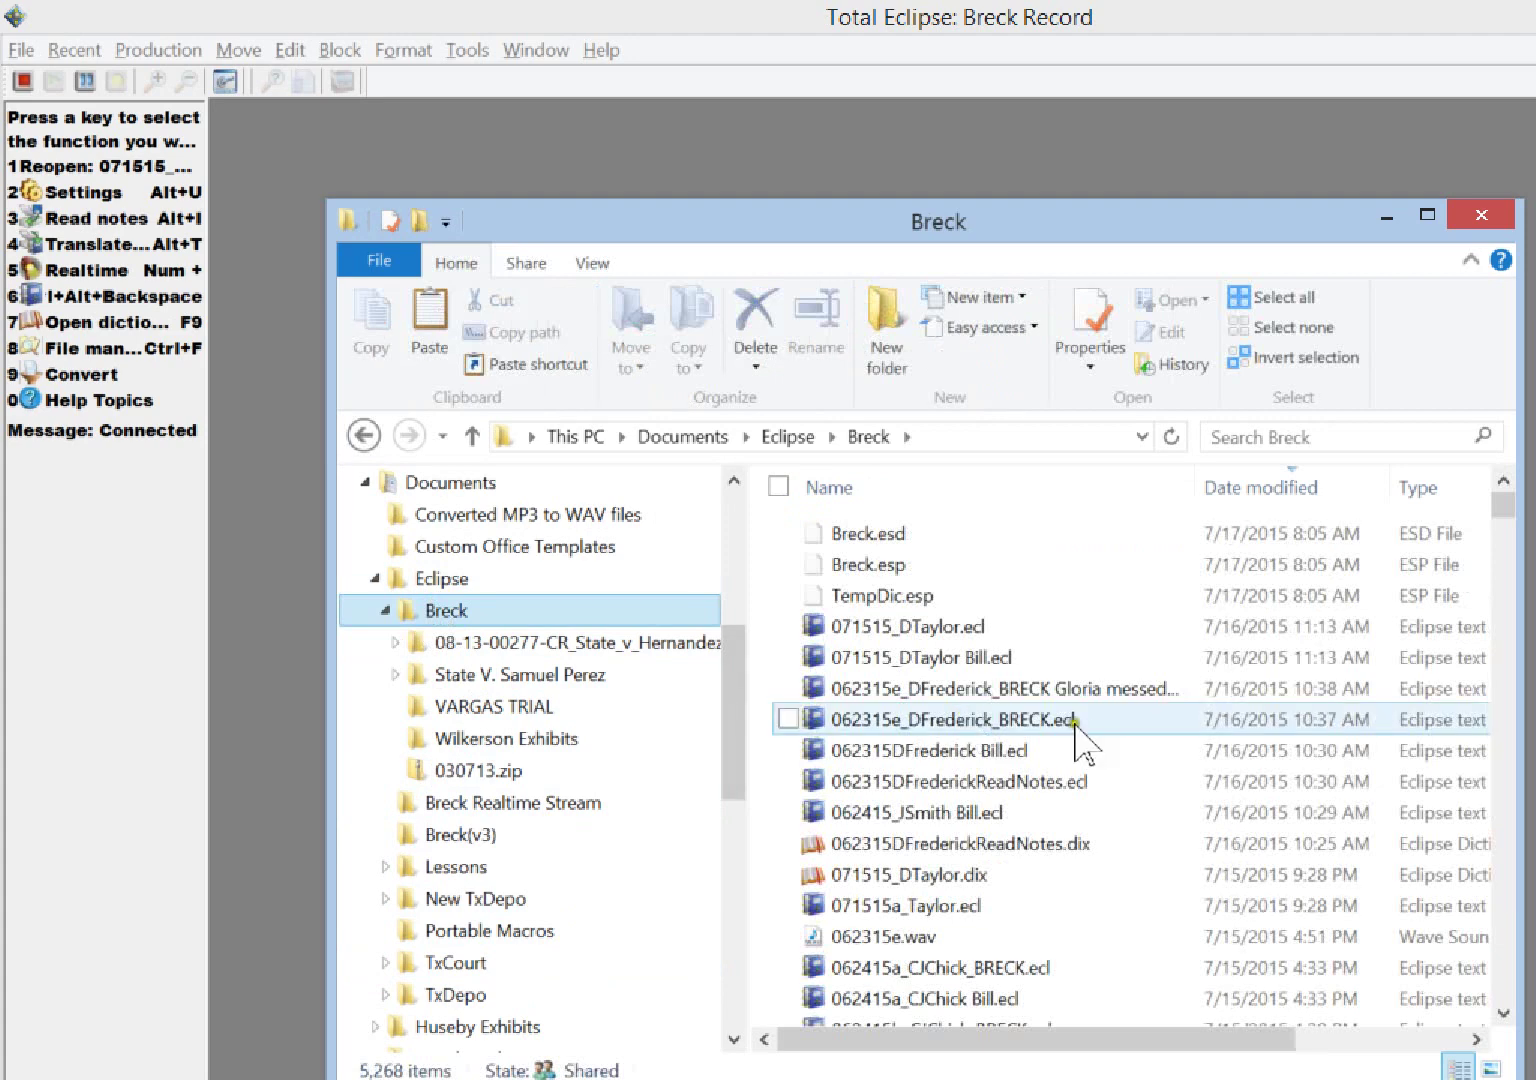
left_click_drag(1506, 512, 1516, 840)
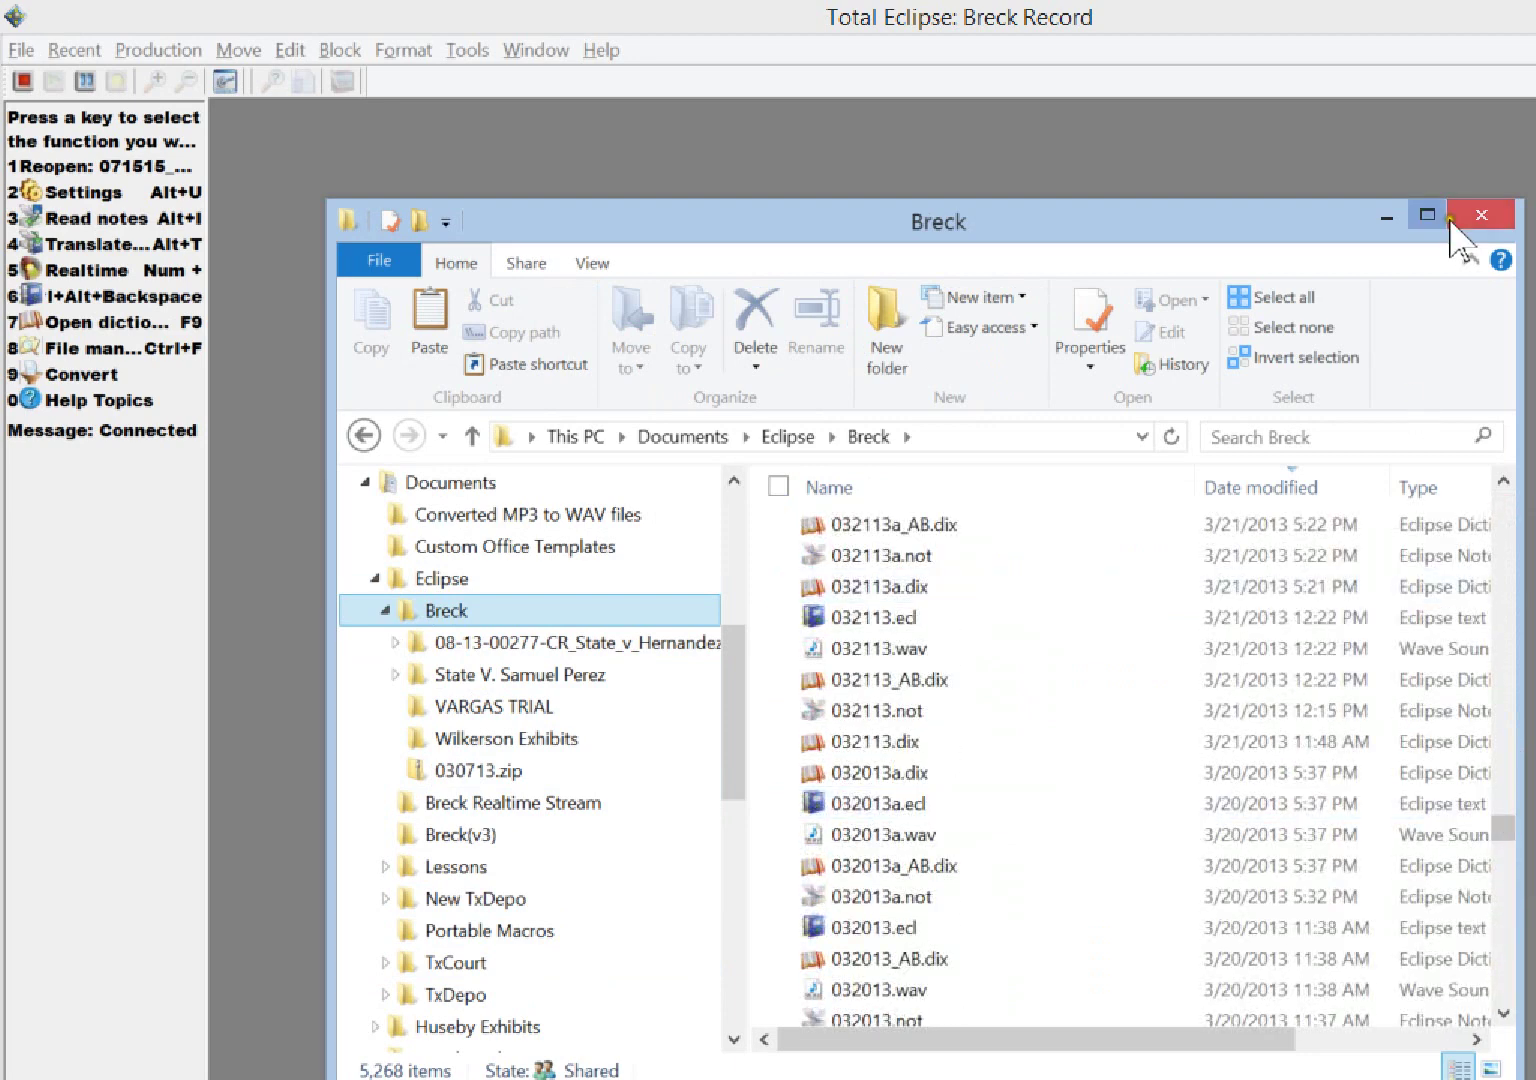
left_click(1481, 215)
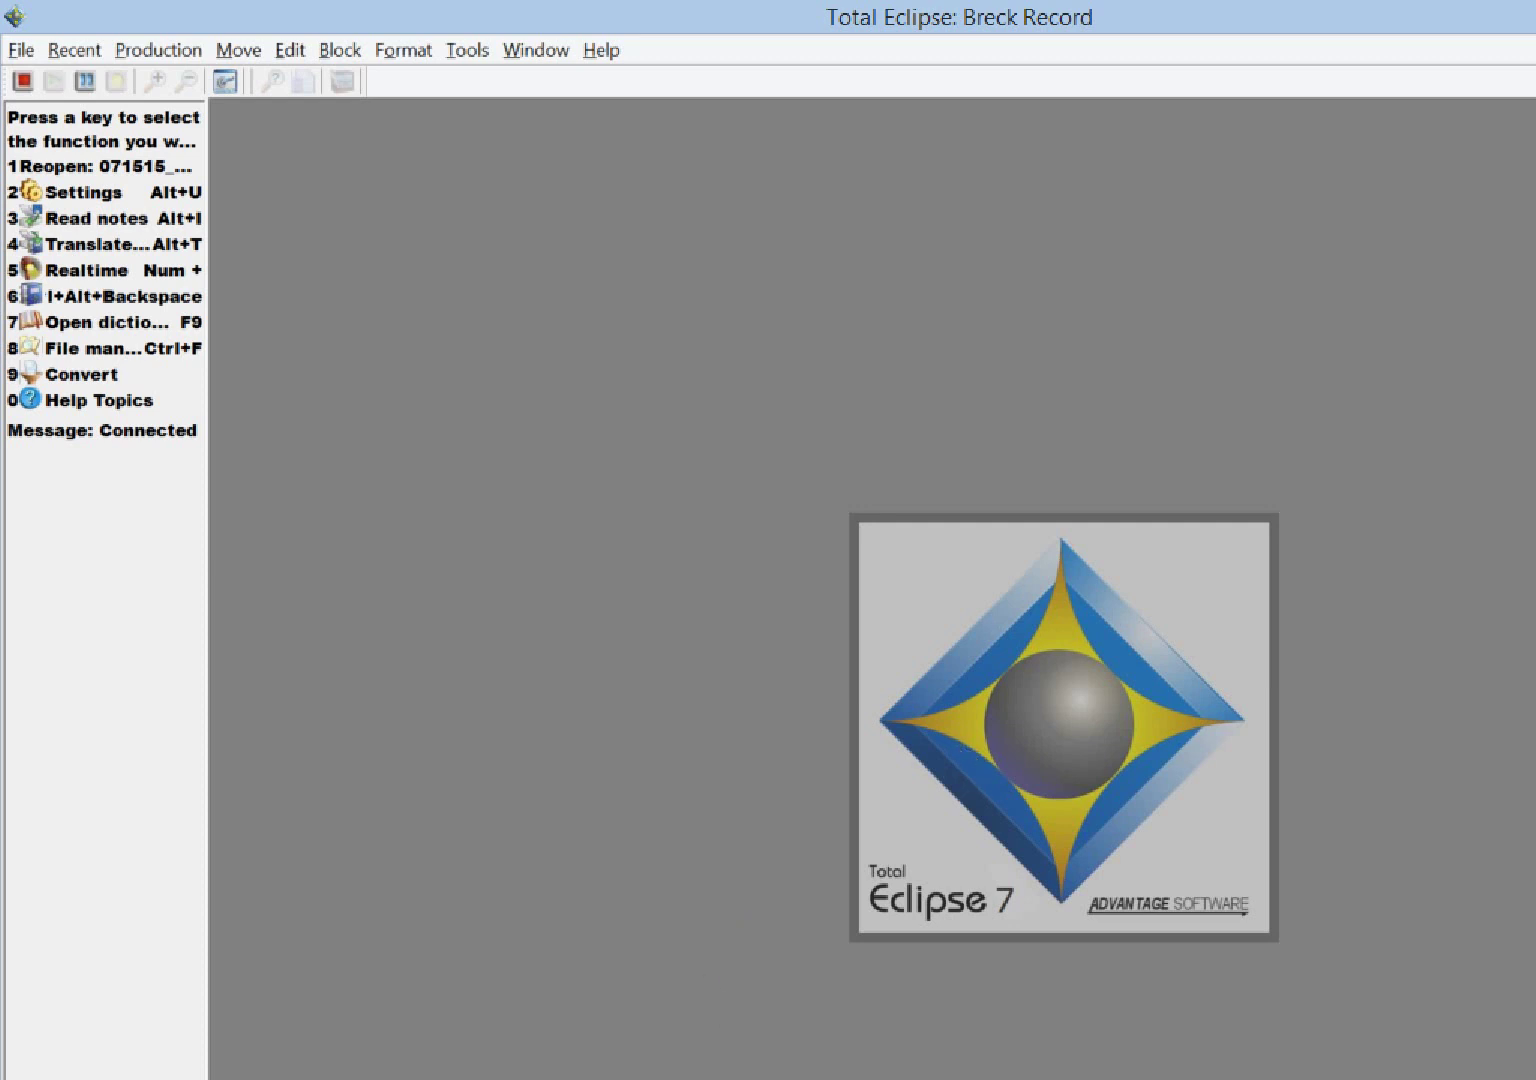
View the contents of the TxDepo folder under Documents\Eclipse in File Explorer and close the window
left_click(490, 1075)
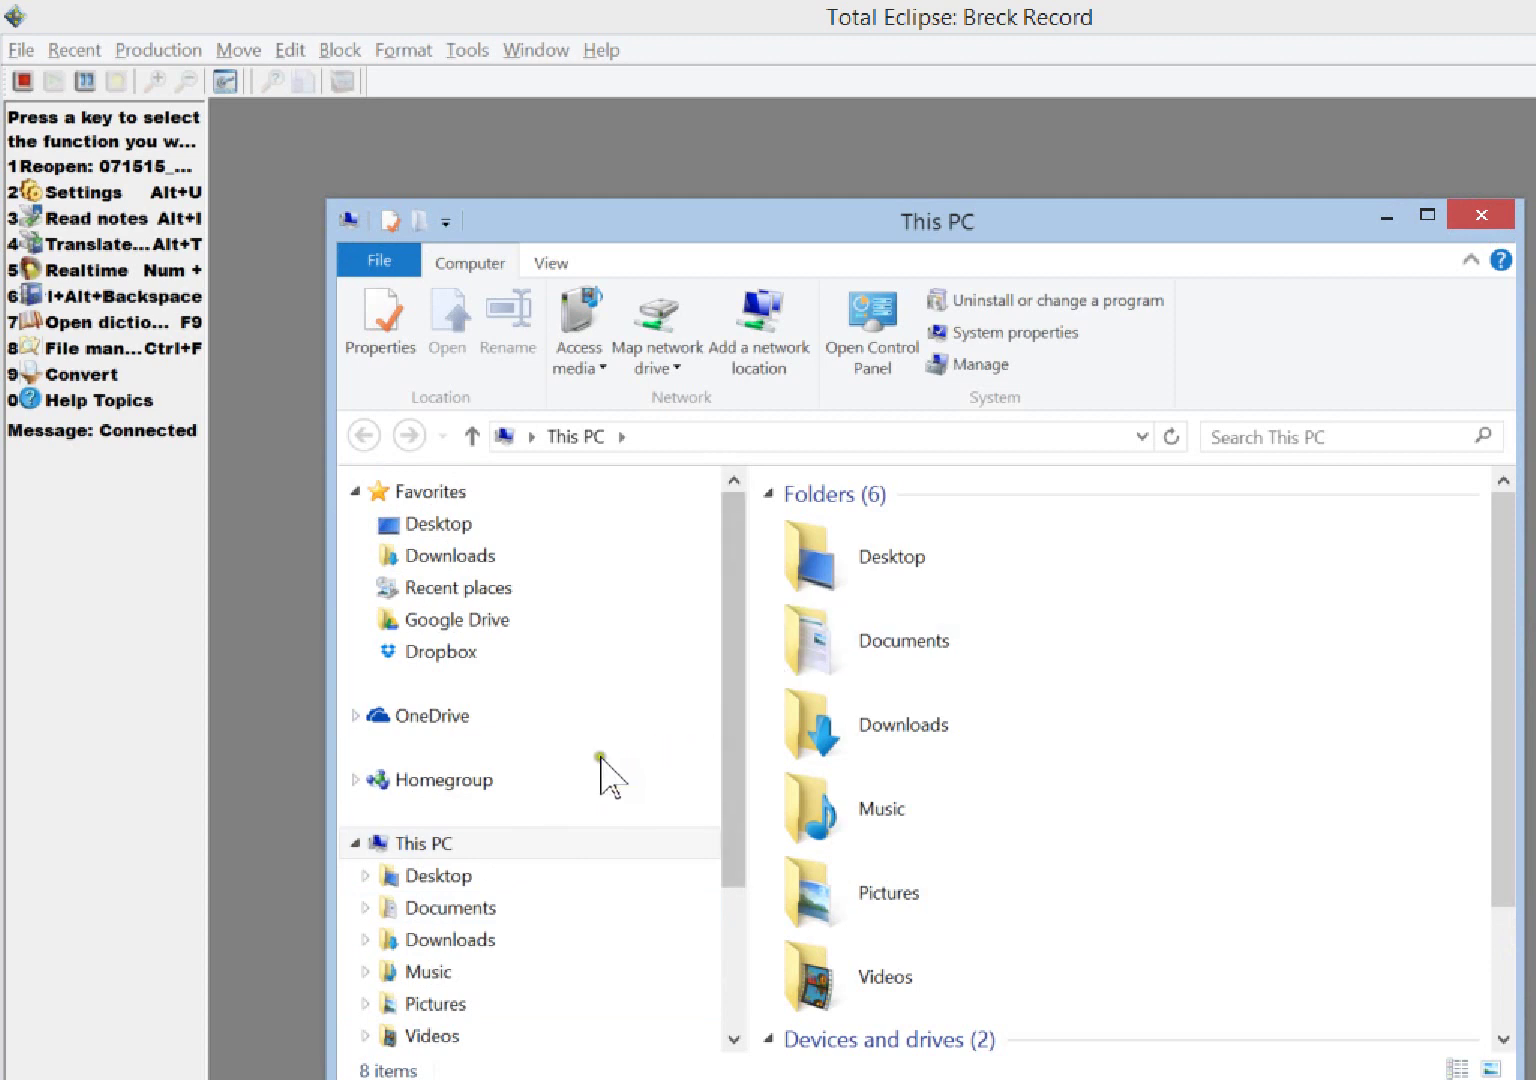
left_click(366, 909)
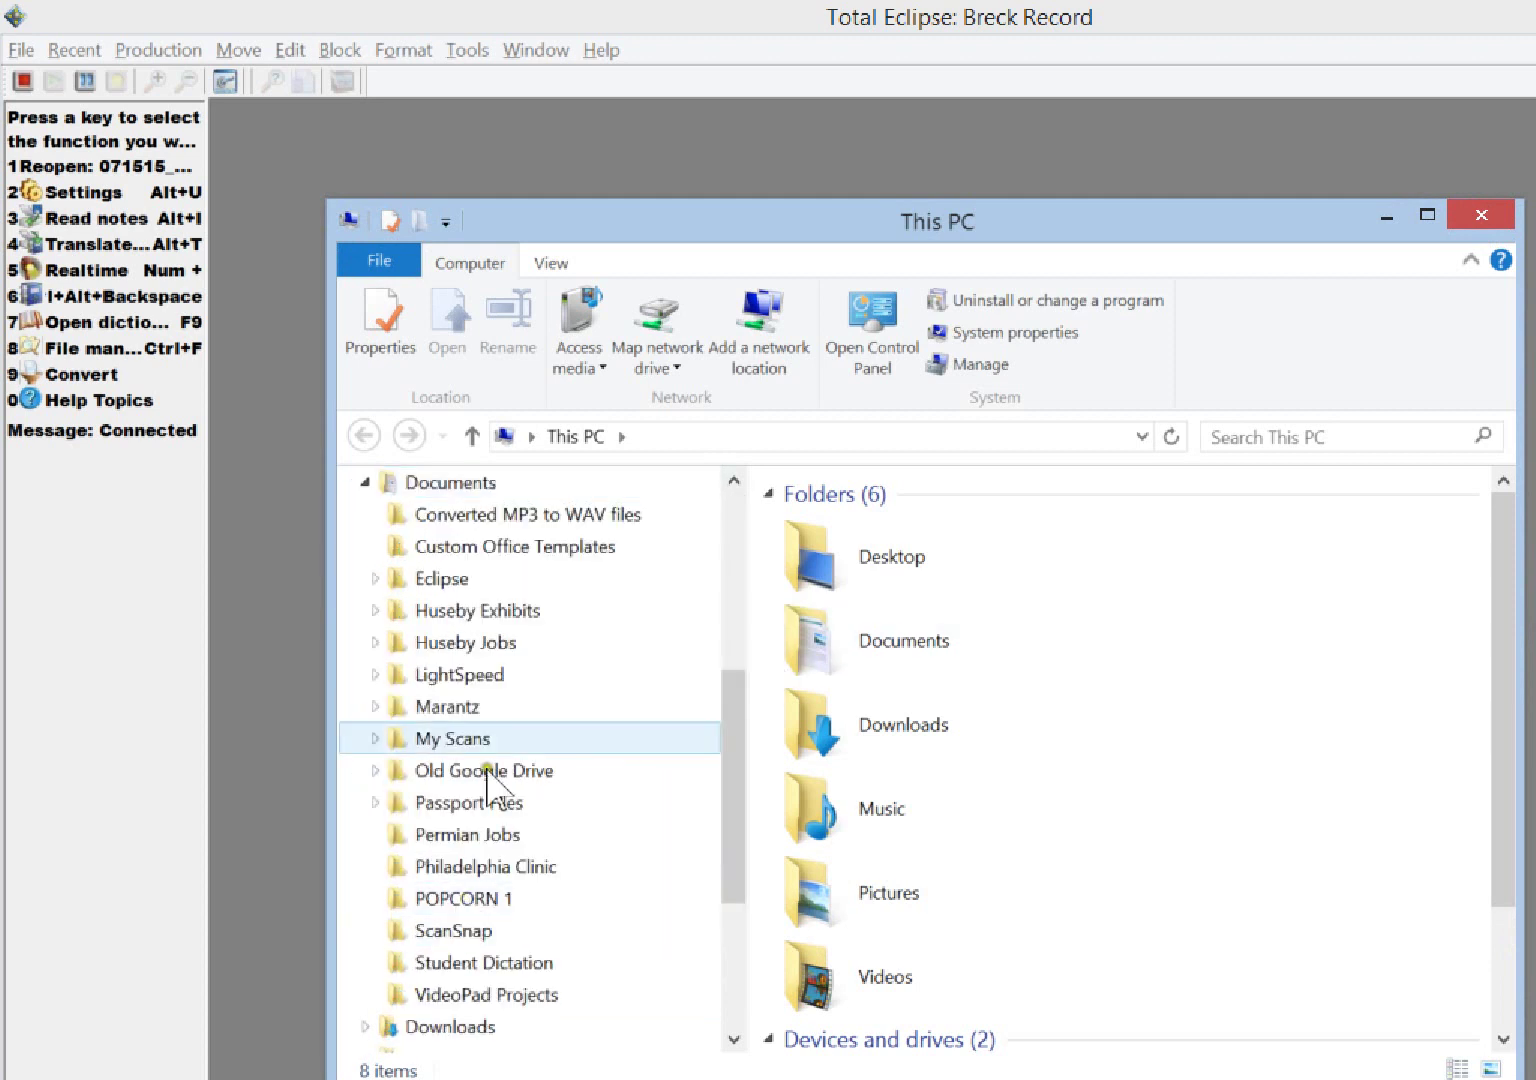
left_click(376, 576)
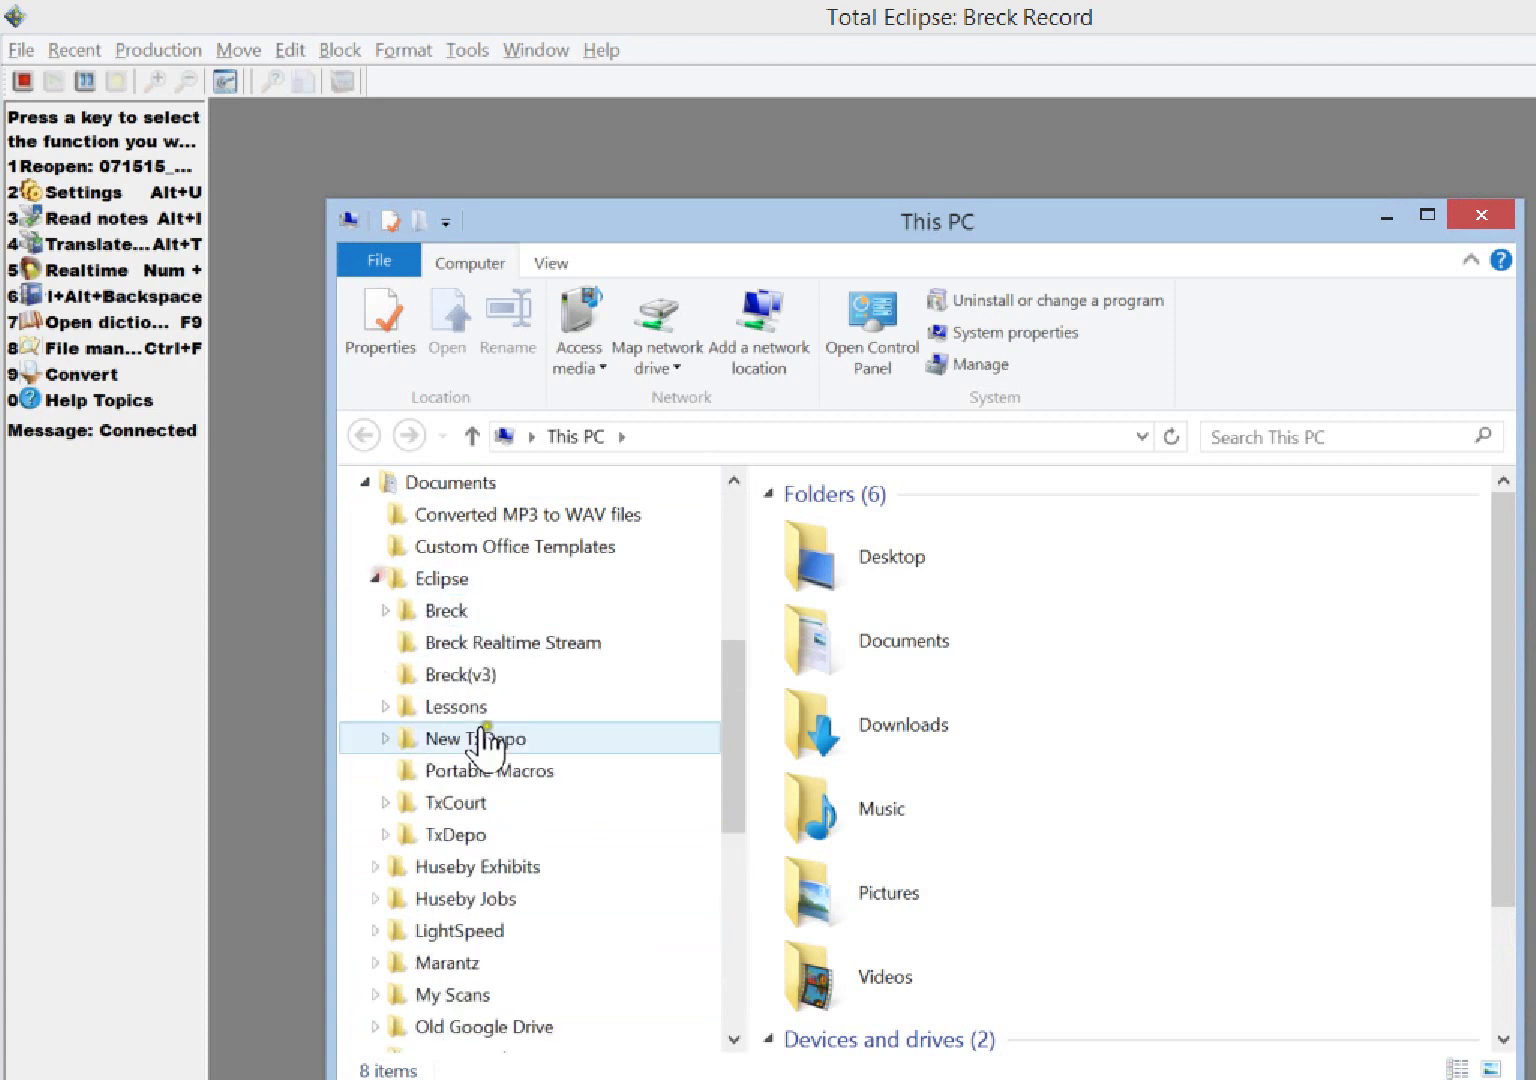
left_click(455, 836)
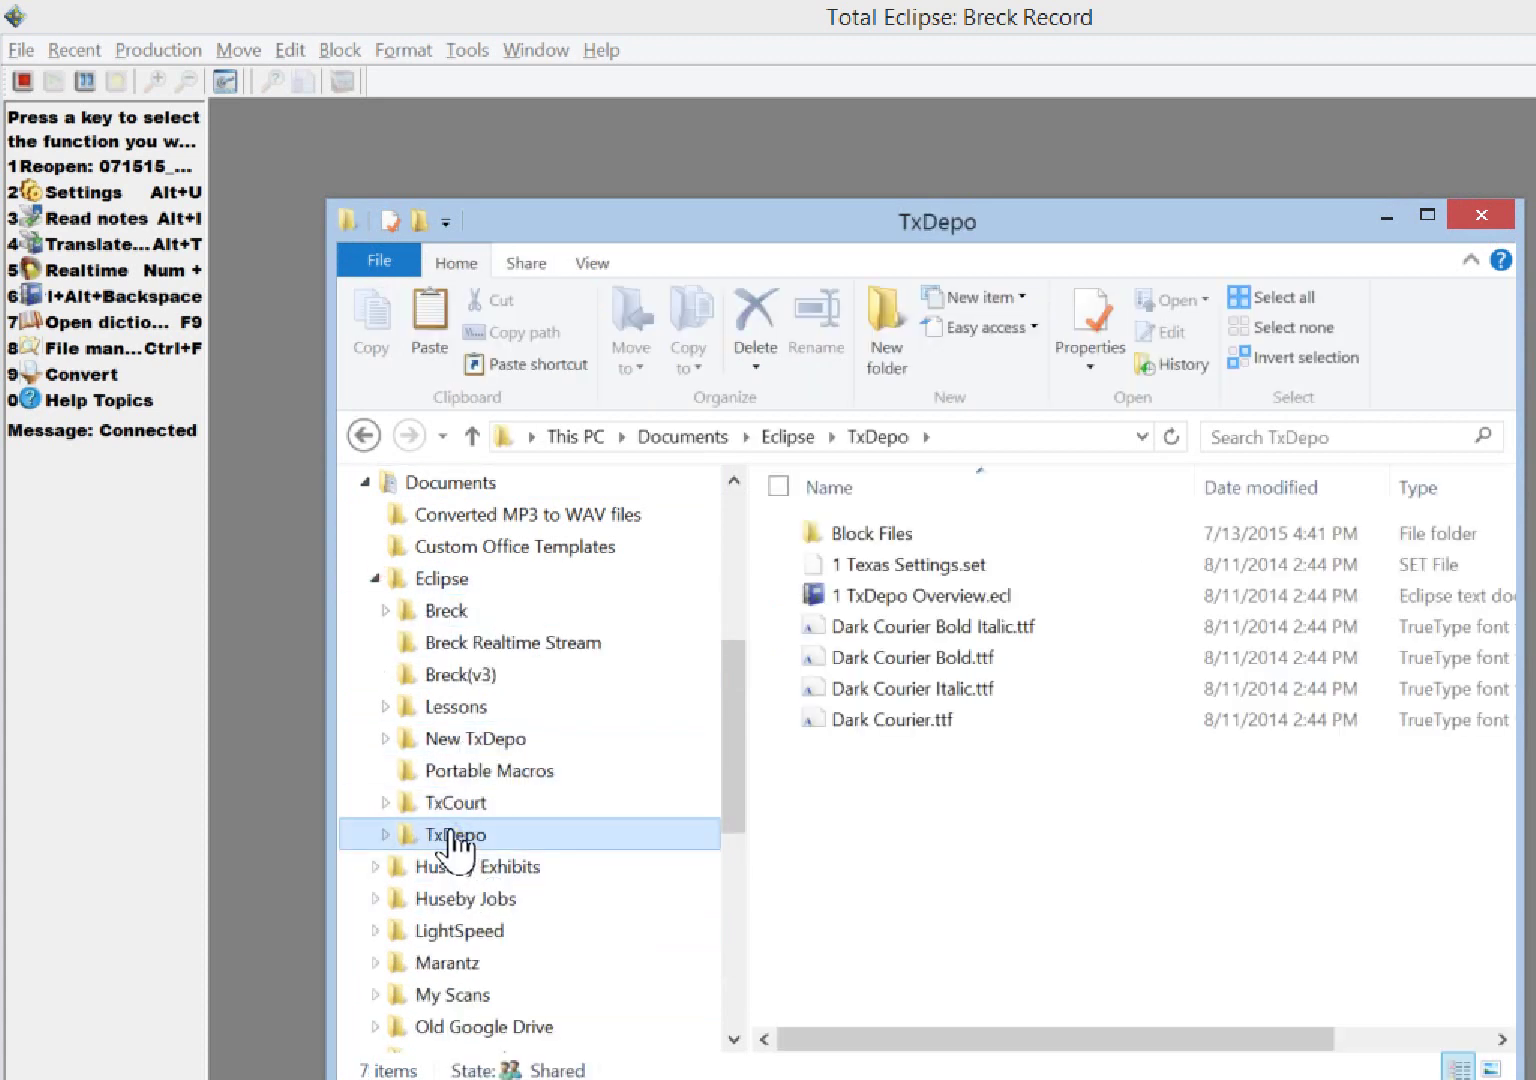
left_click_drag(727, 745, 735, 620)
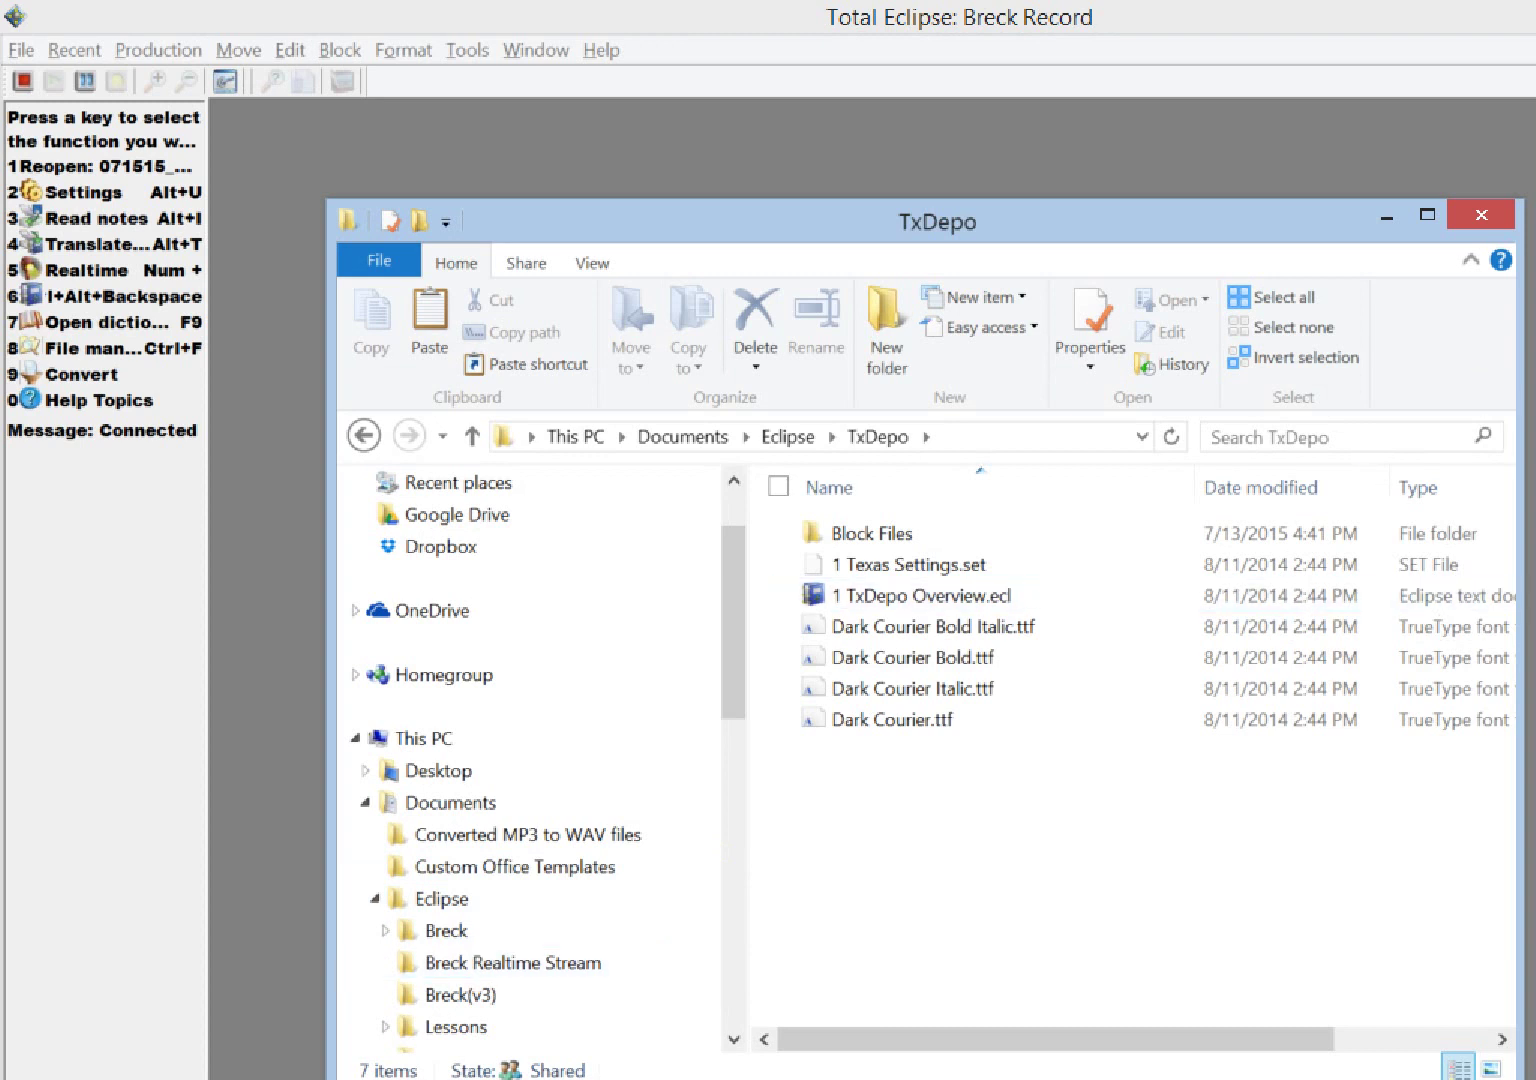
left_click(1481, 214)
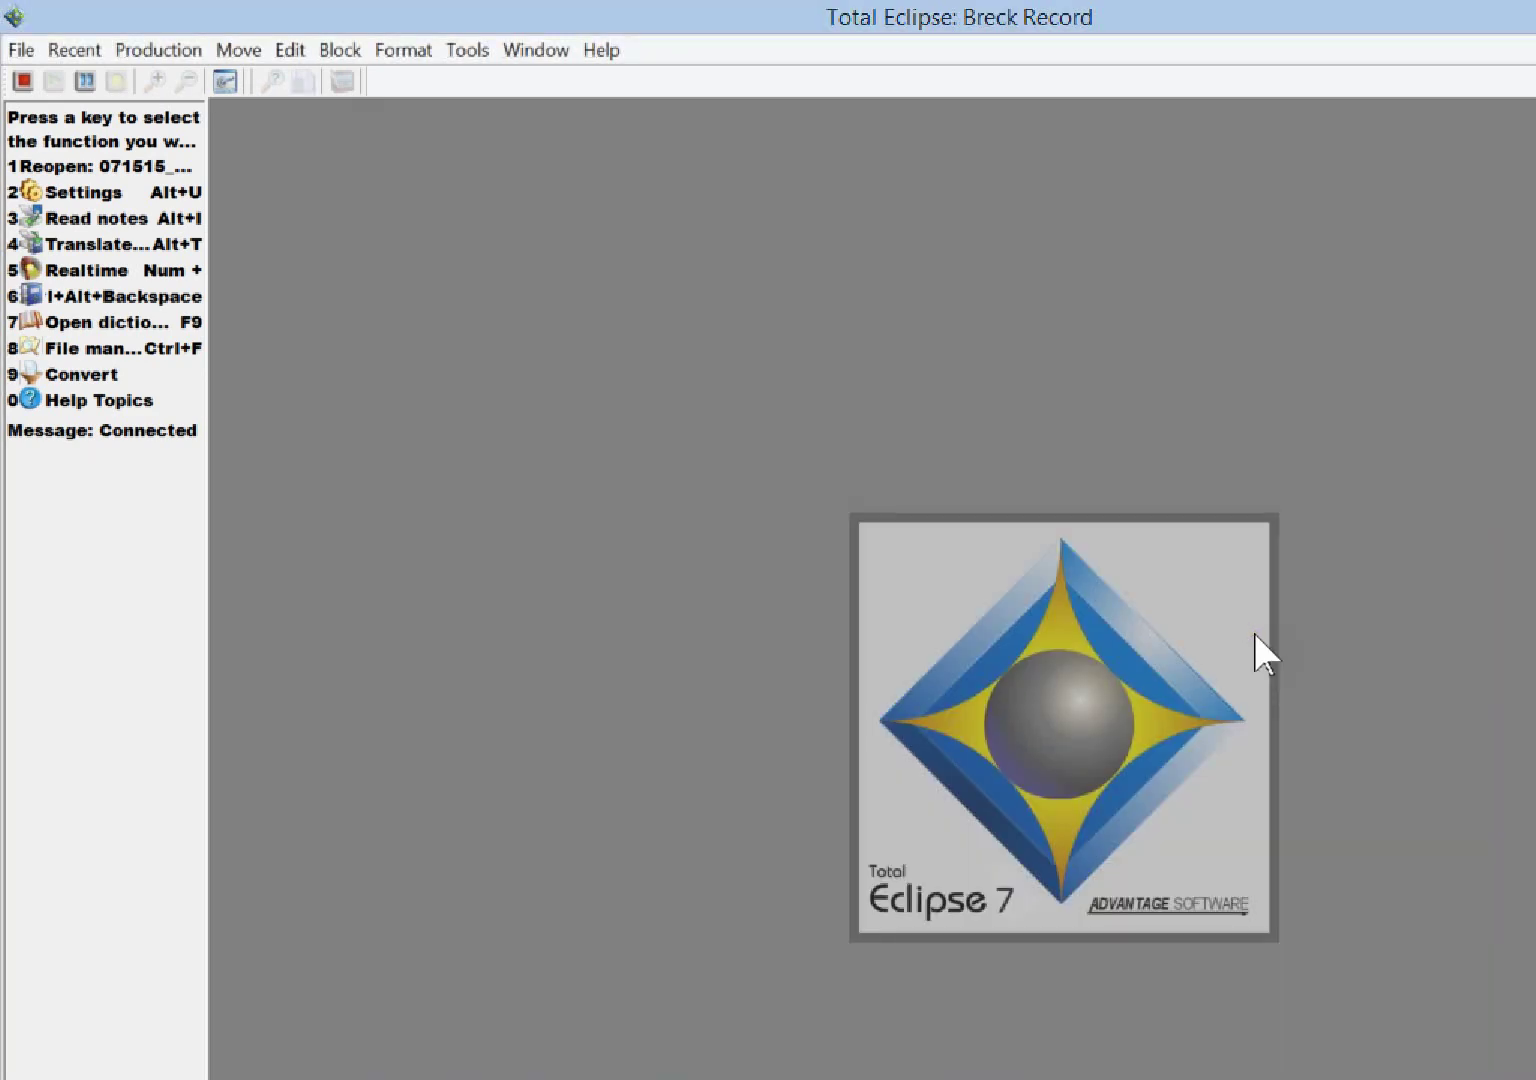
View the folder behind the JOB location from the open-file dialog, and close it and the user settings
key("ctrl+o")
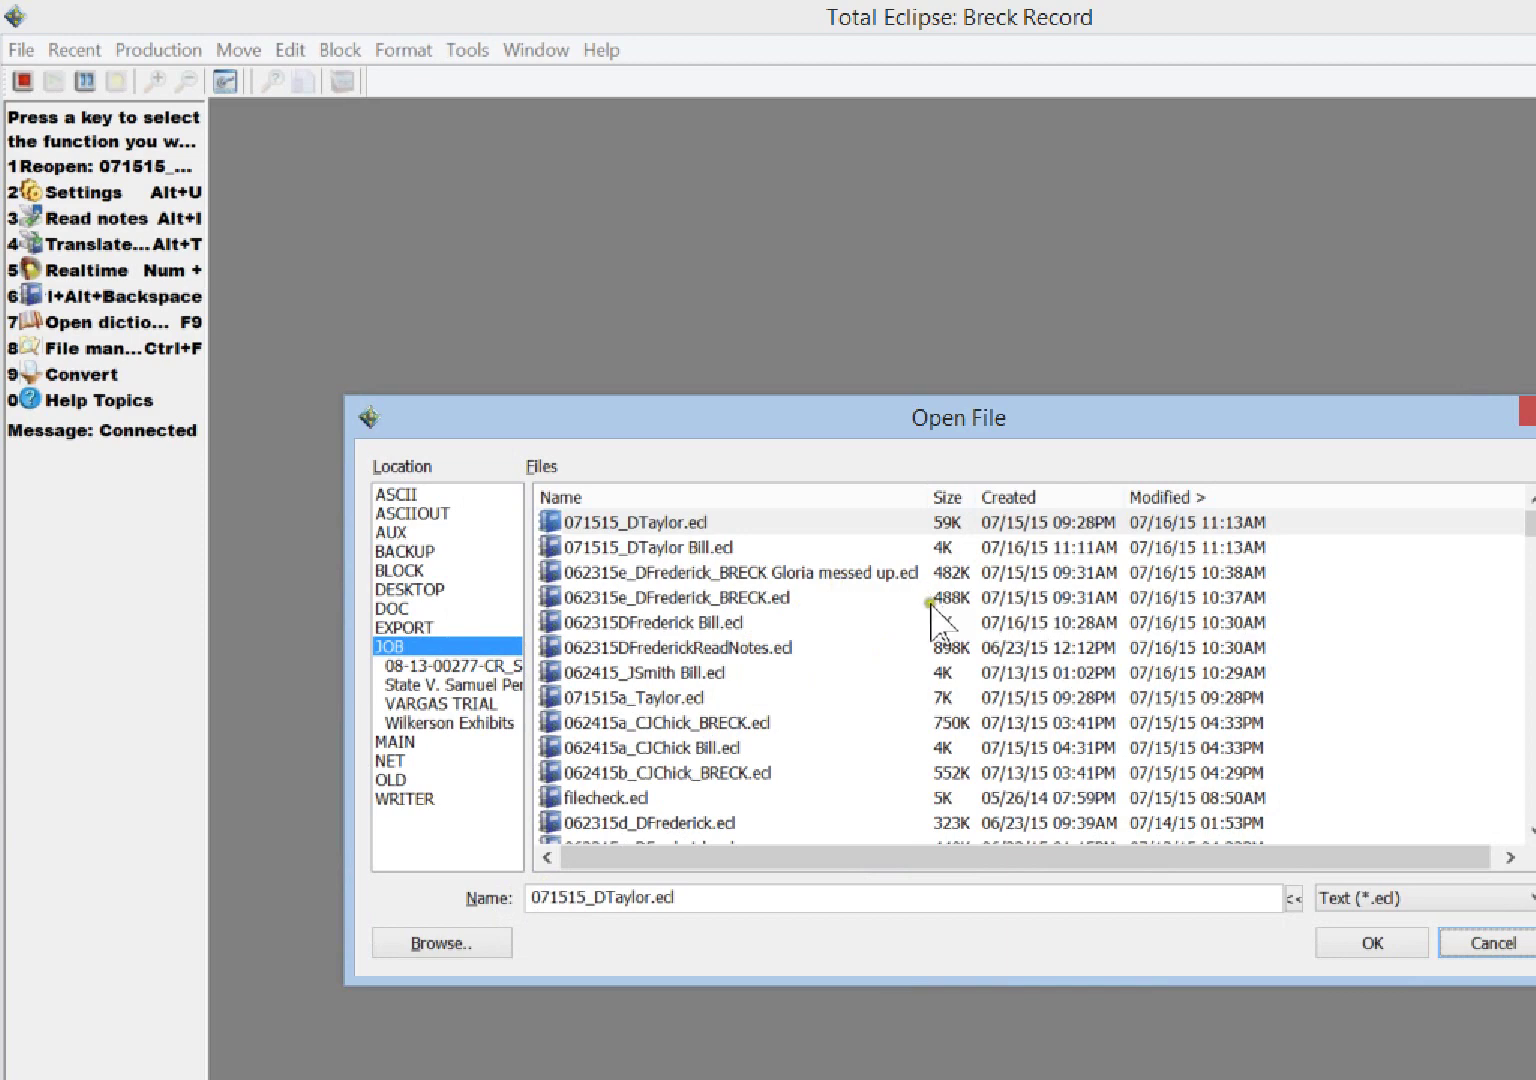
left_click(445, 942)
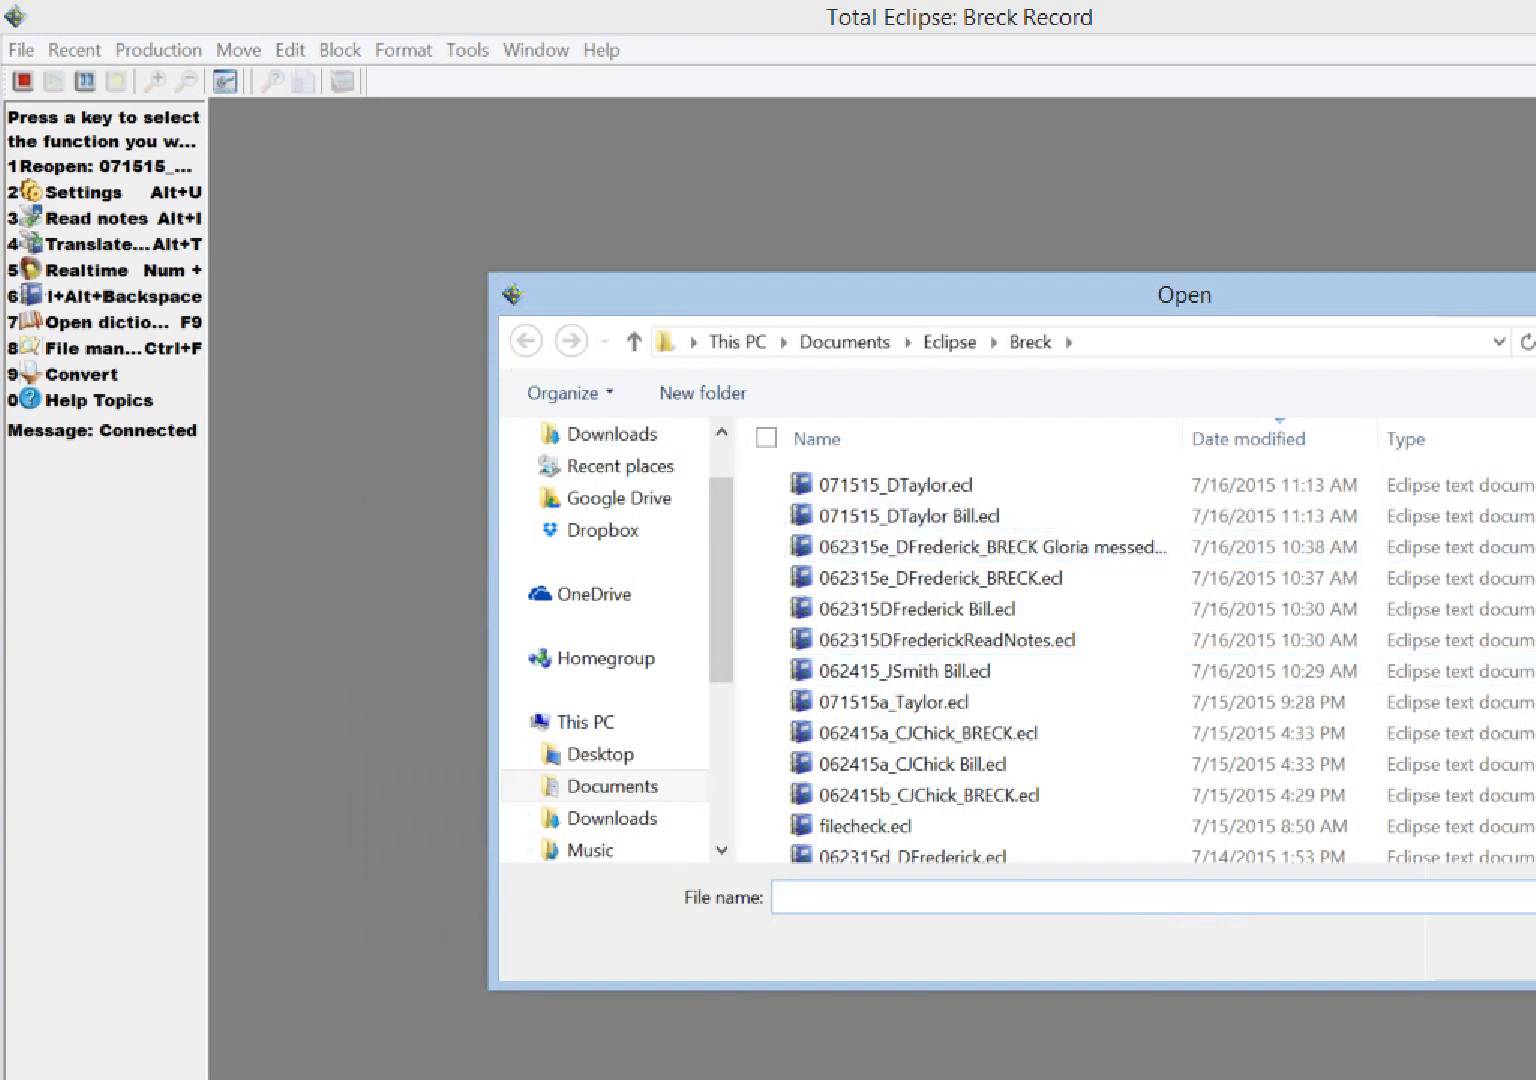
double_click(1468, 546)
key("alt+u")
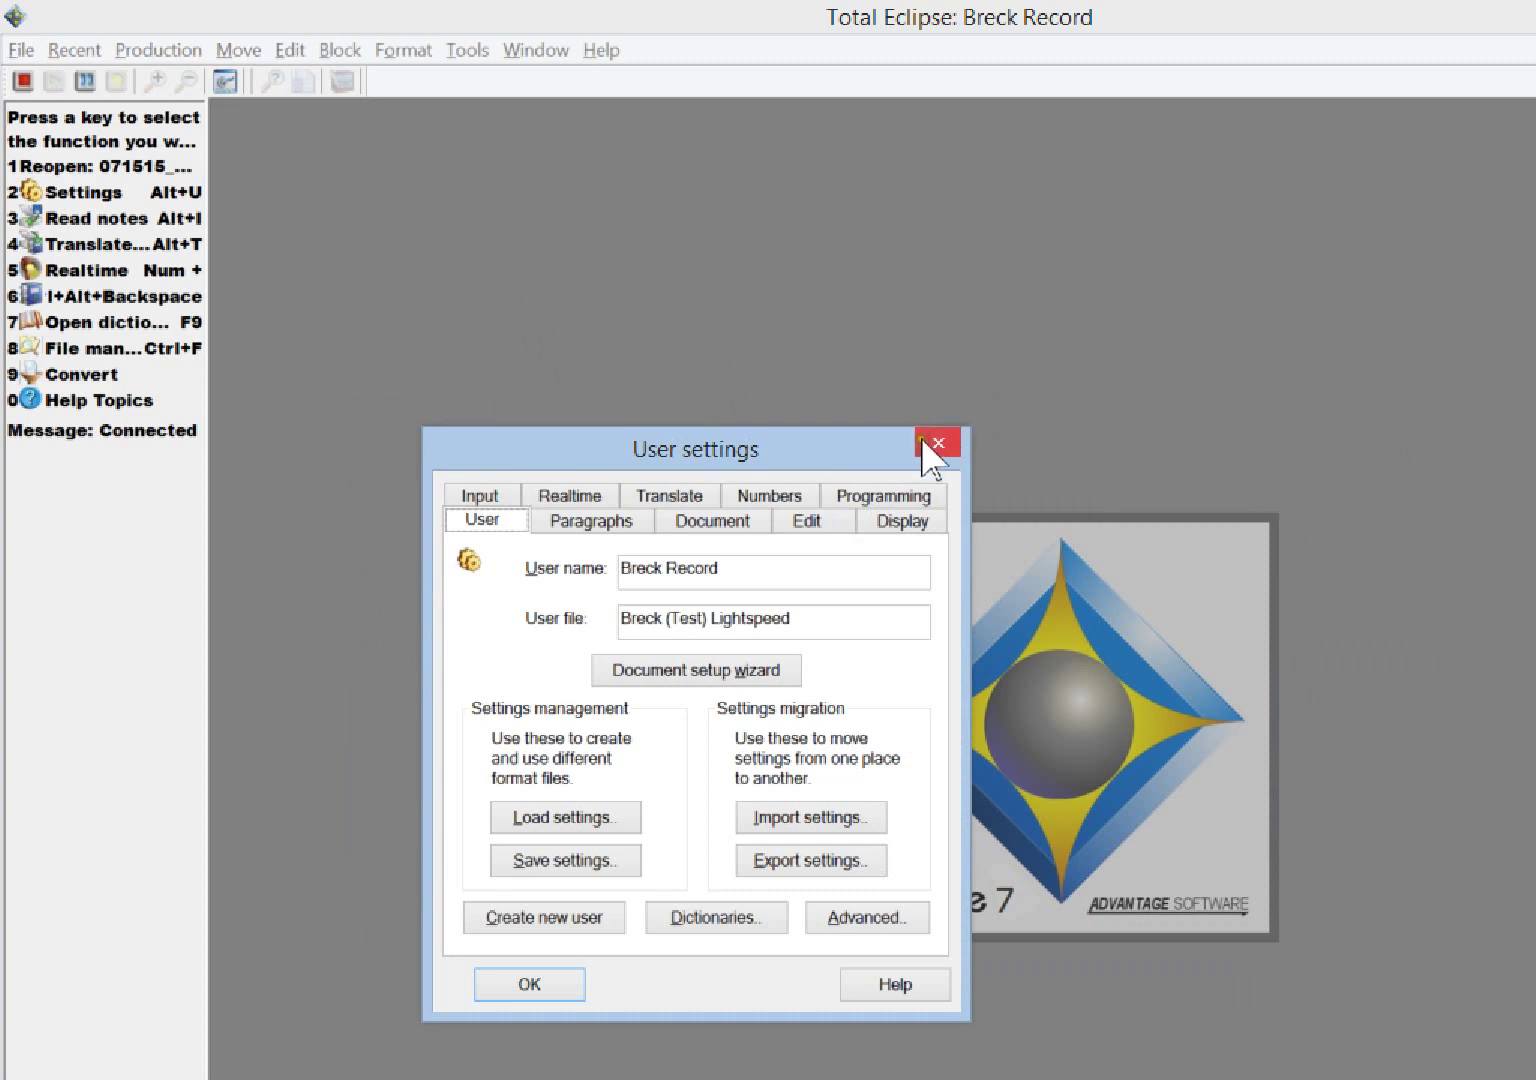
left_click(937, 442)
View the folder behind the BLOCK location from the open-file dialog and close the browse window
key("ctrl+o")
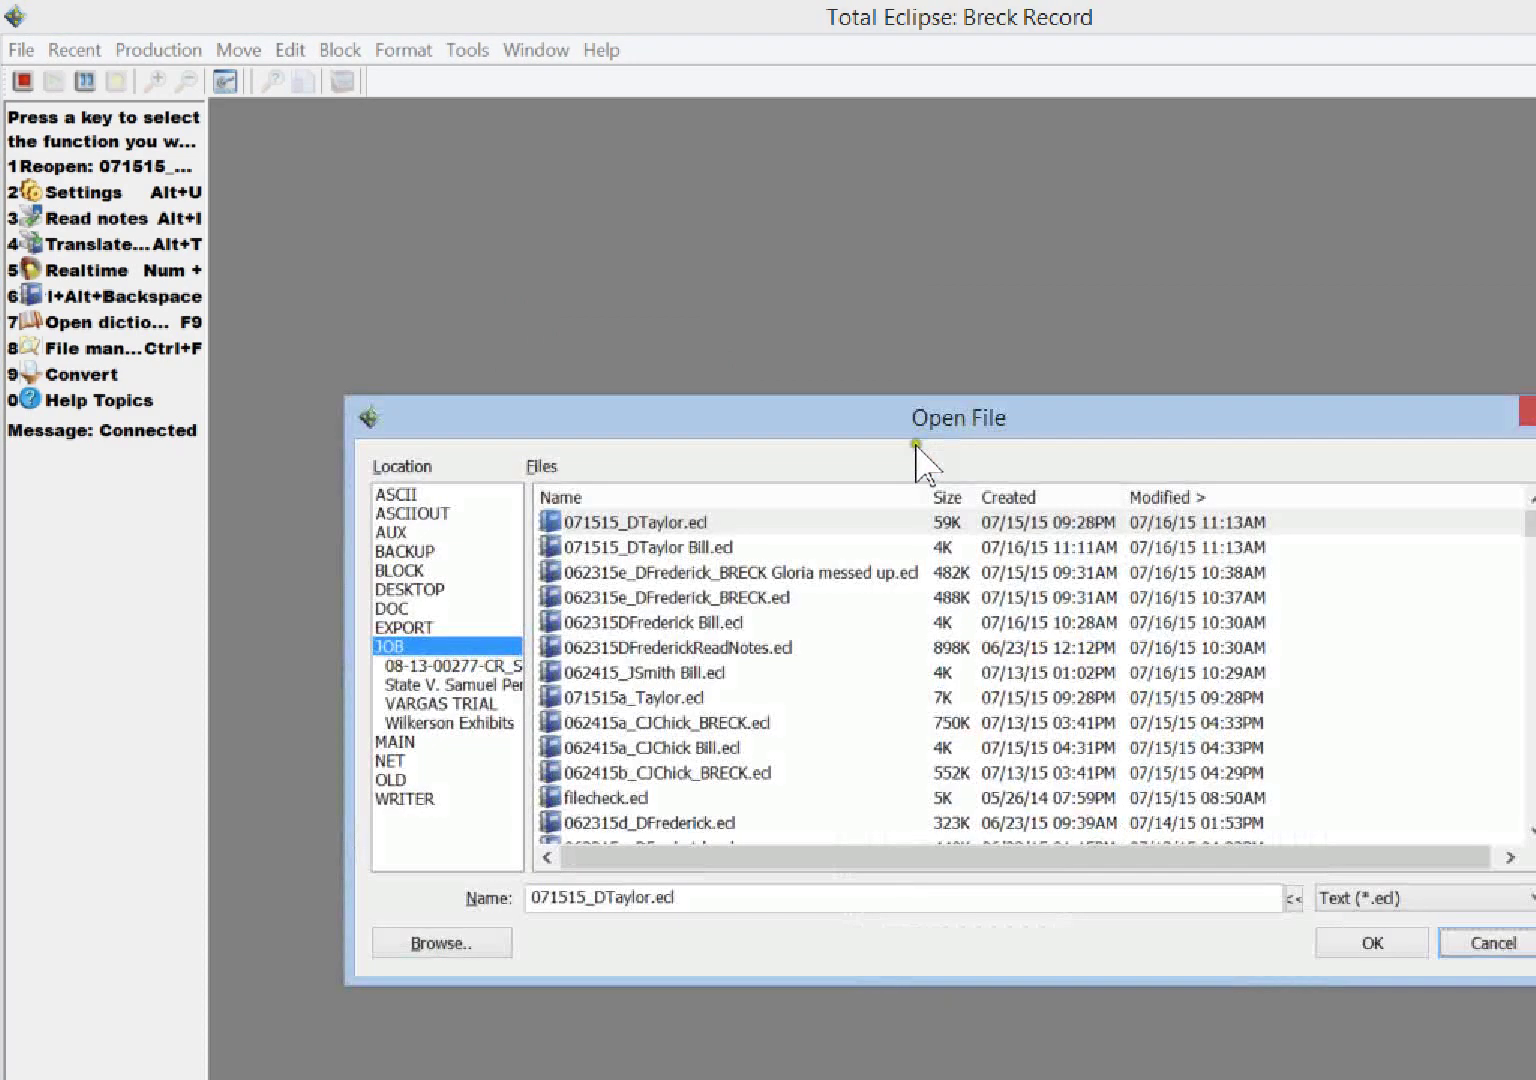
left_click(400, 571)
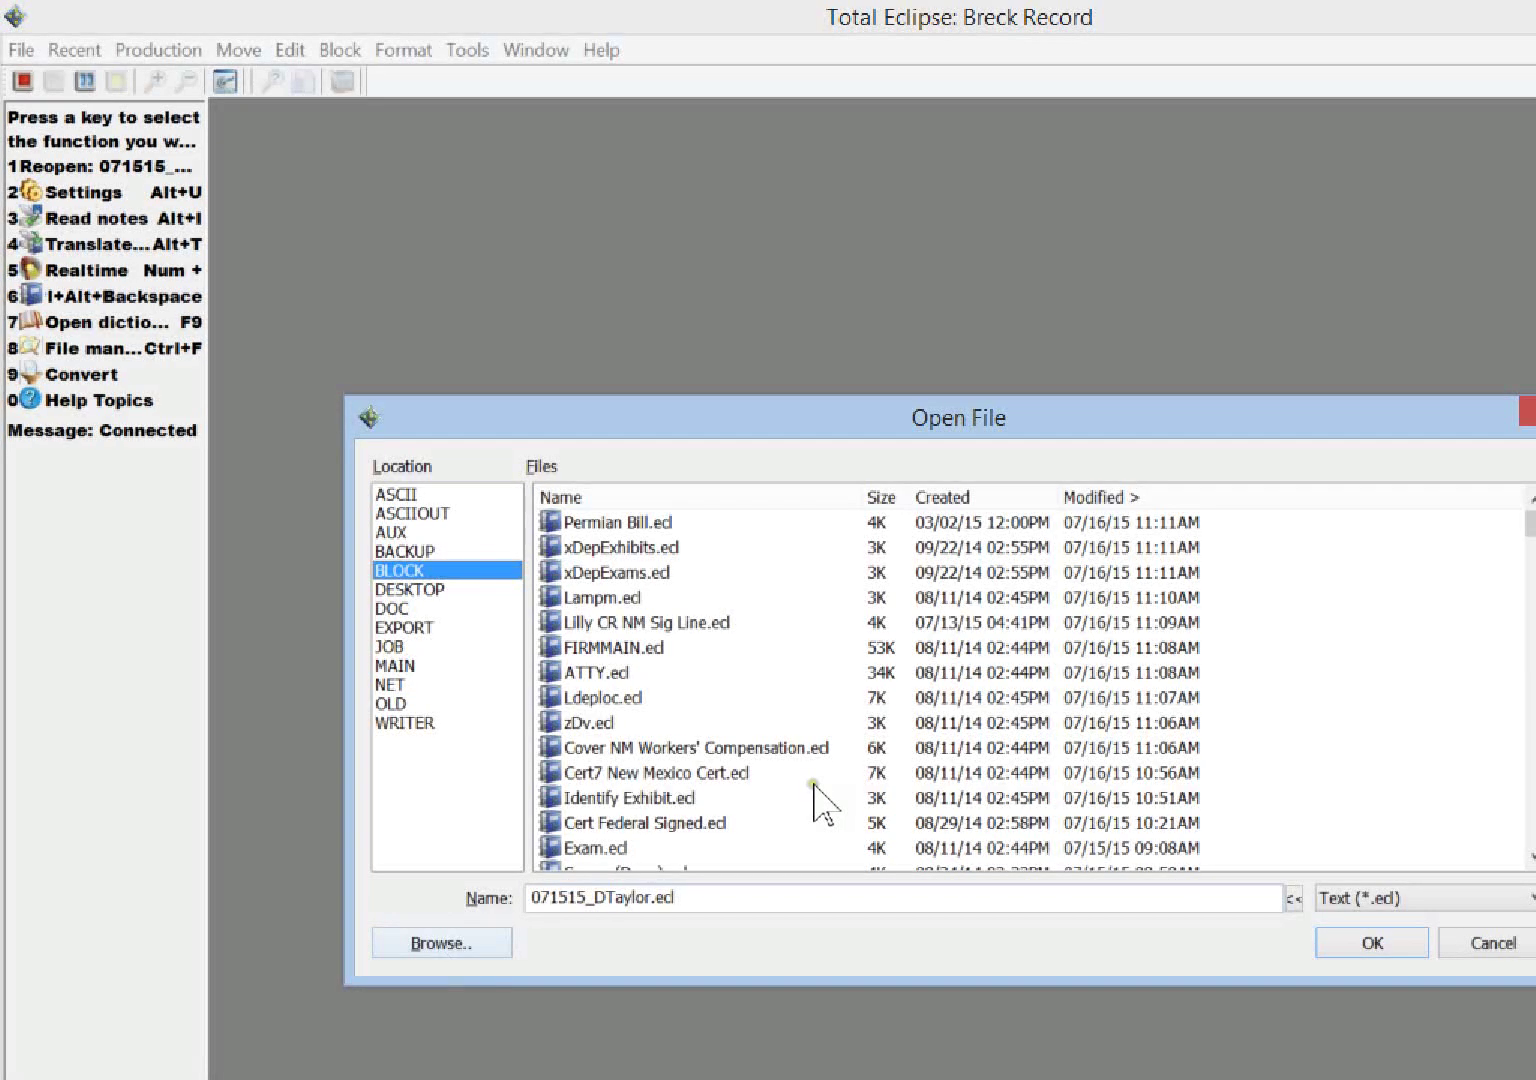
left_click(441, 944)
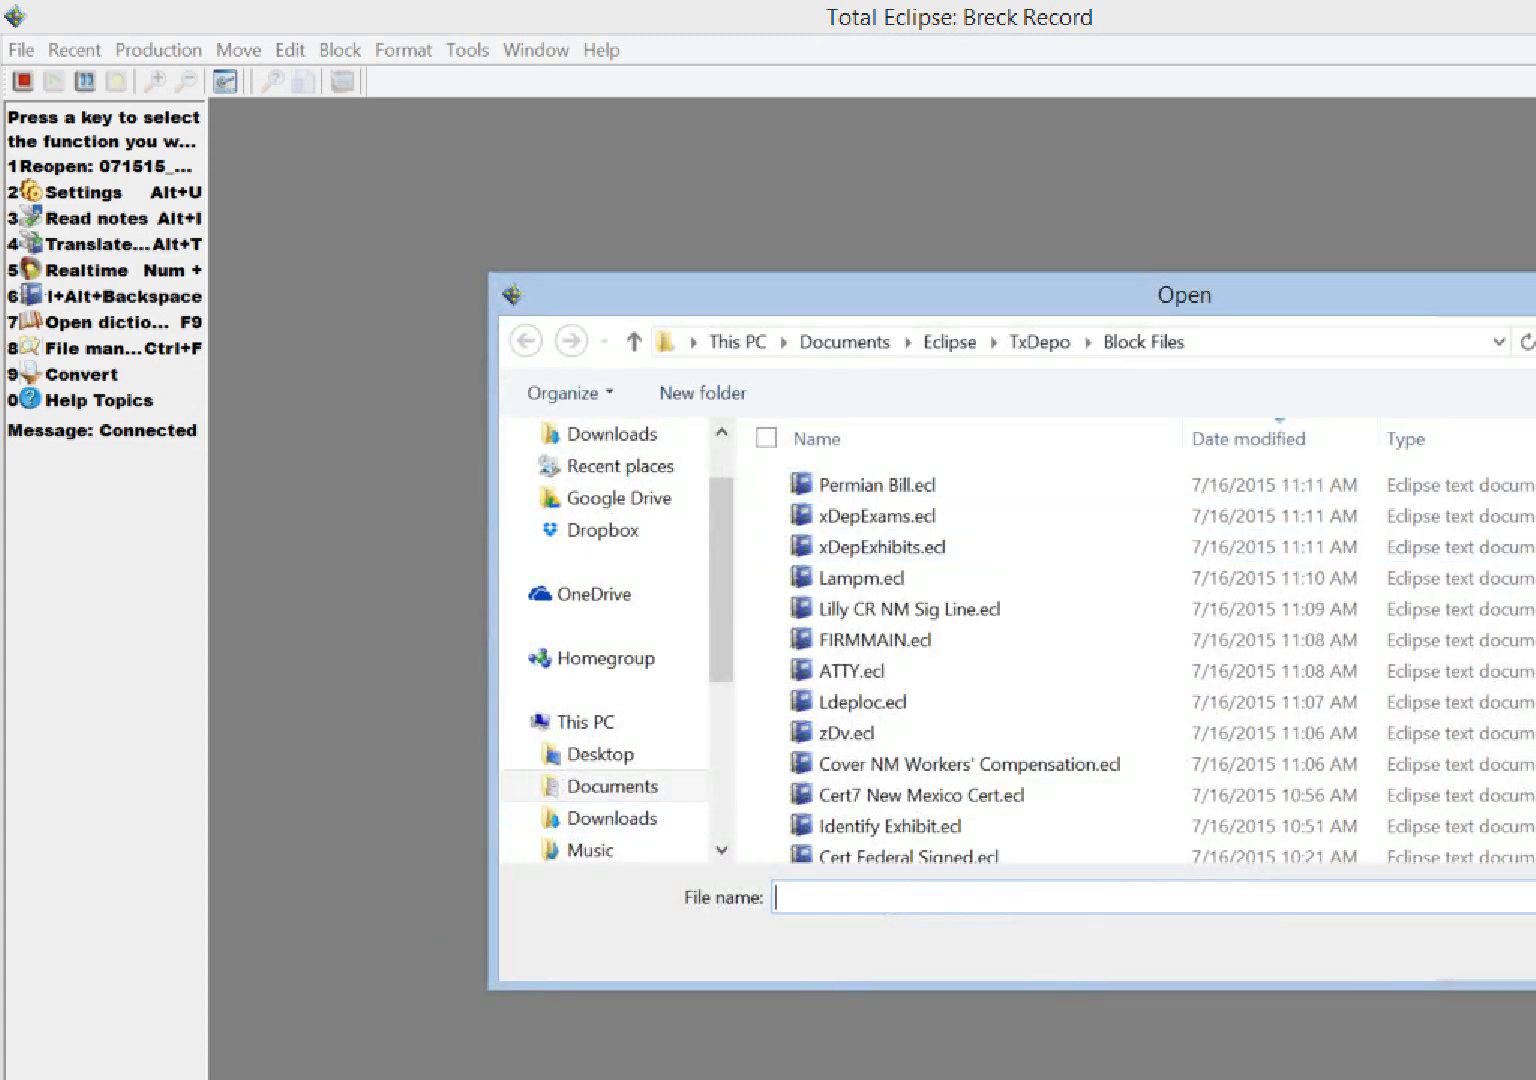
double_click(1330, 556)
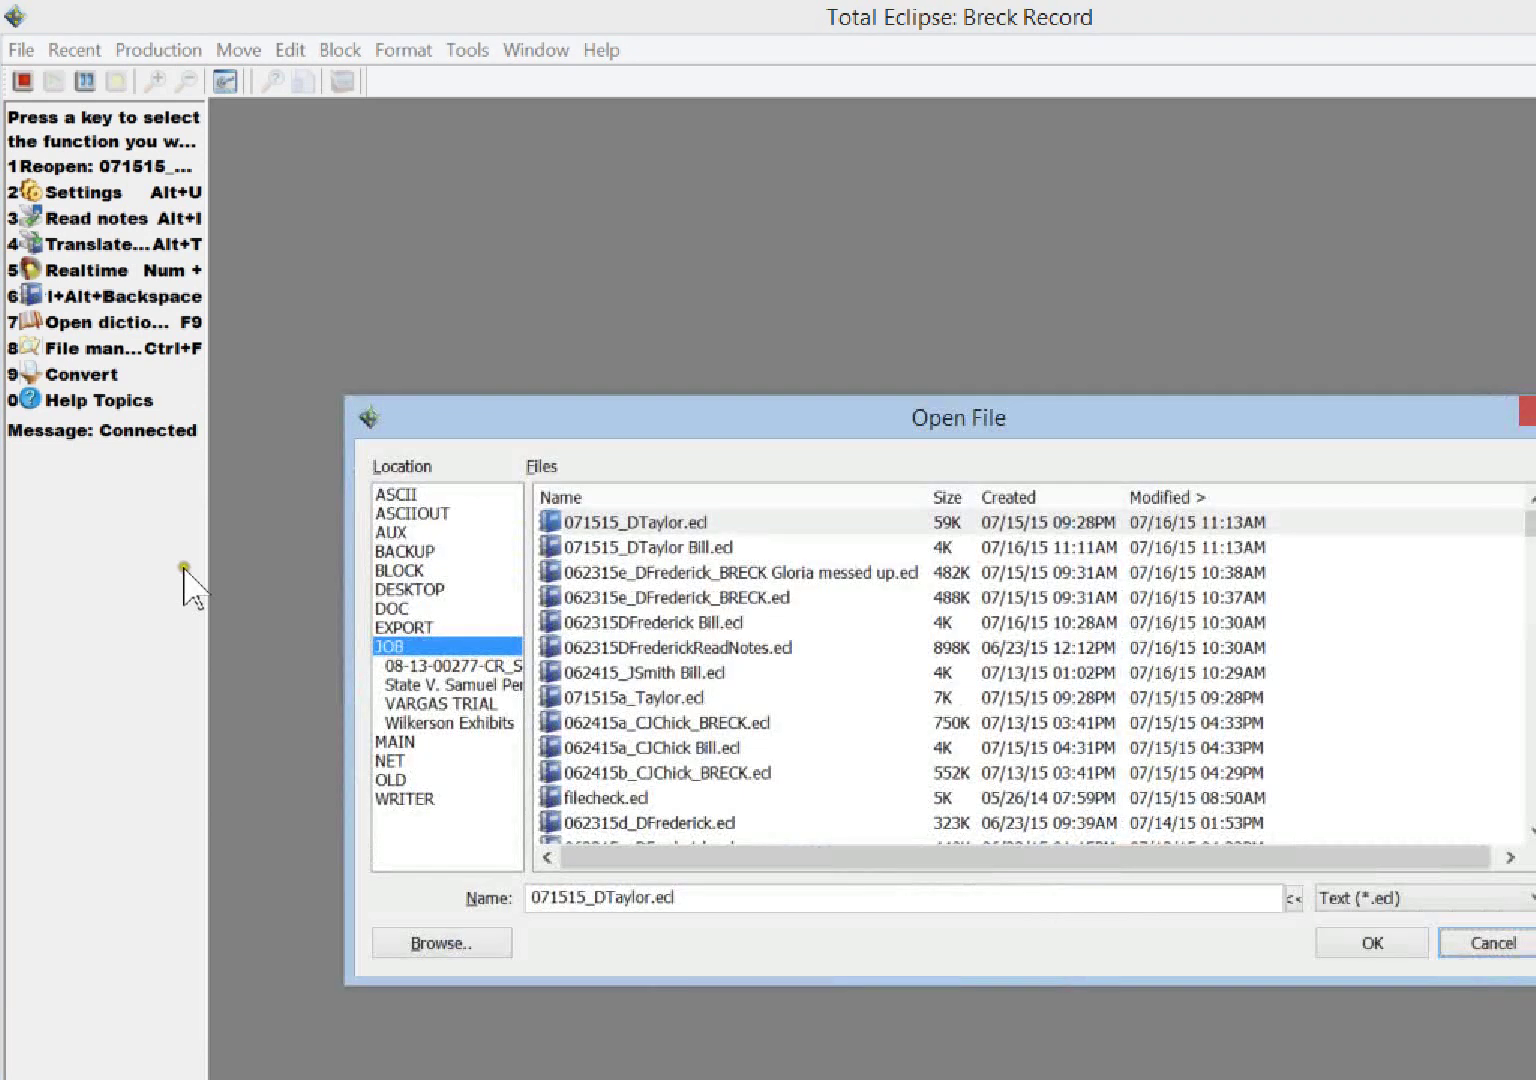
List the BLOCK location's files and jump through them by the initial letters A, F and P, ending on Permian Bill.ecl
left_click(405, 570)
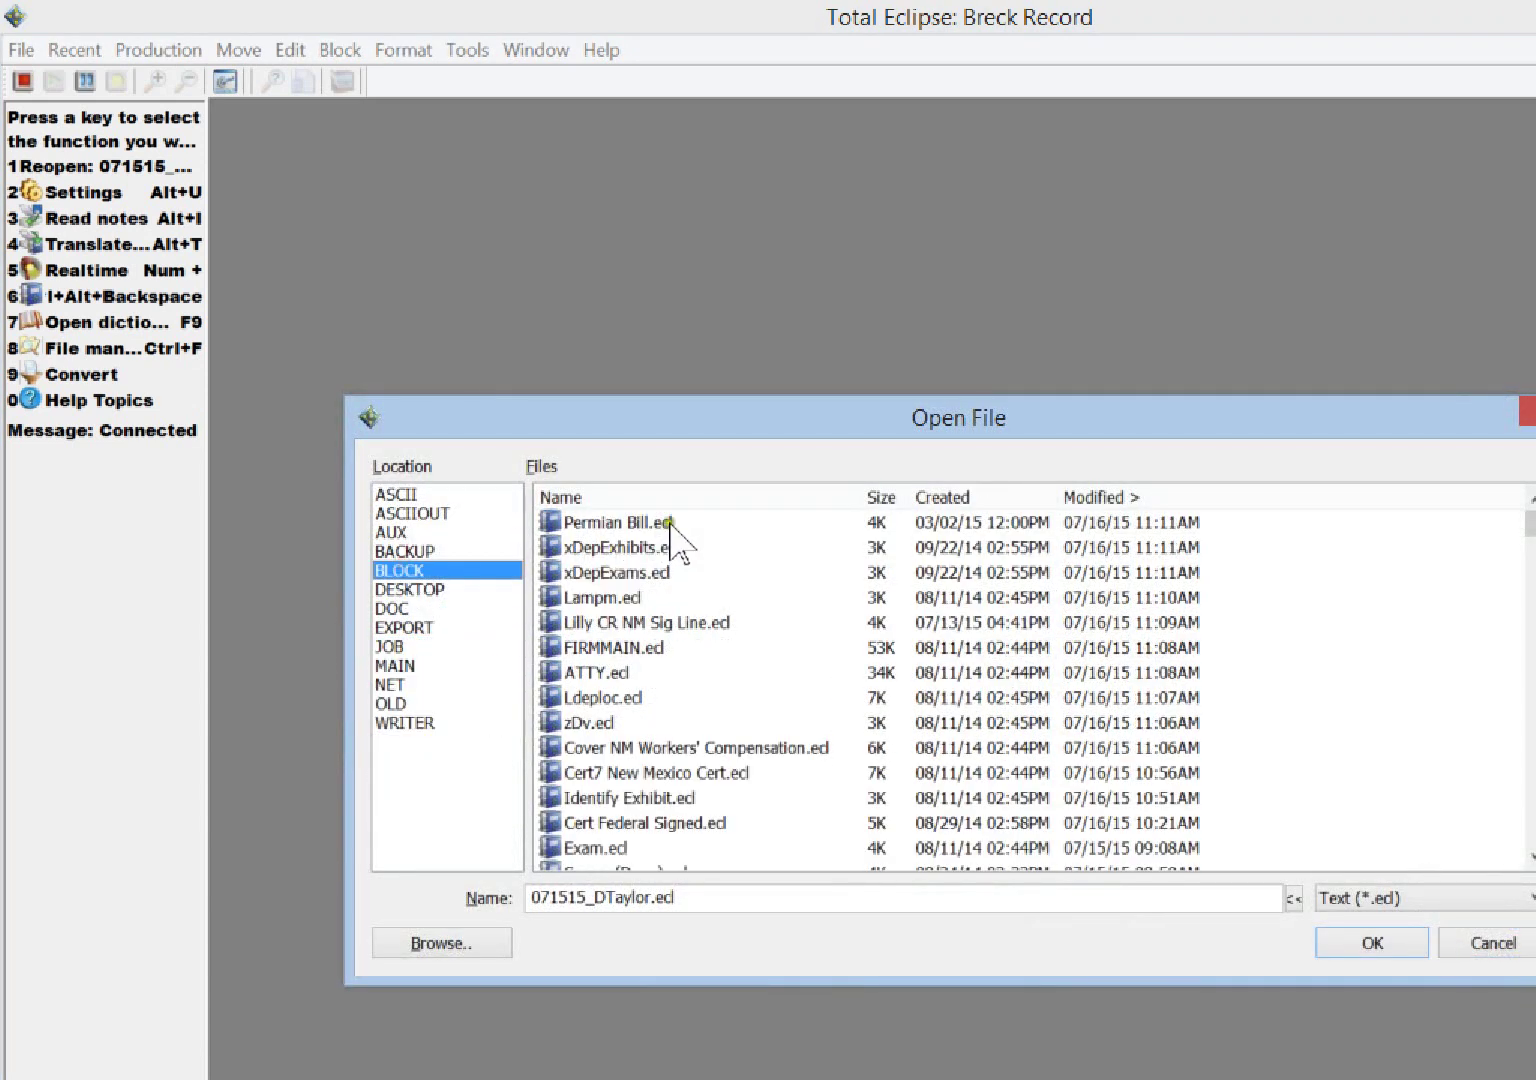
left_click(660, 524)
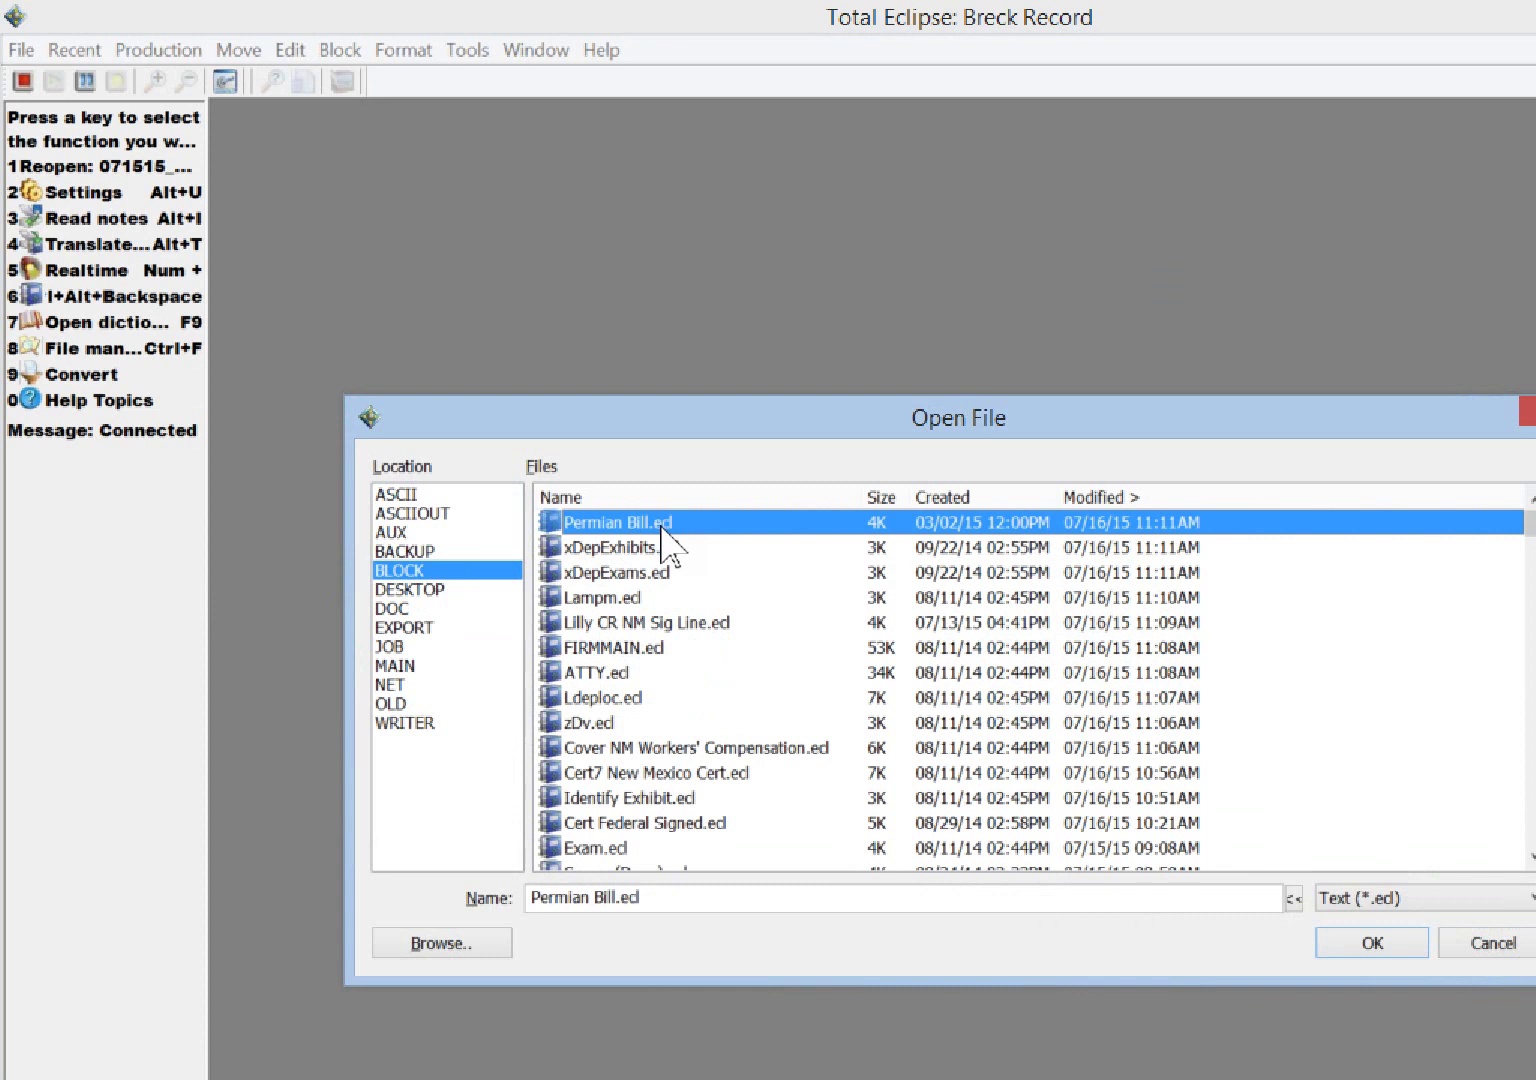
key("a")
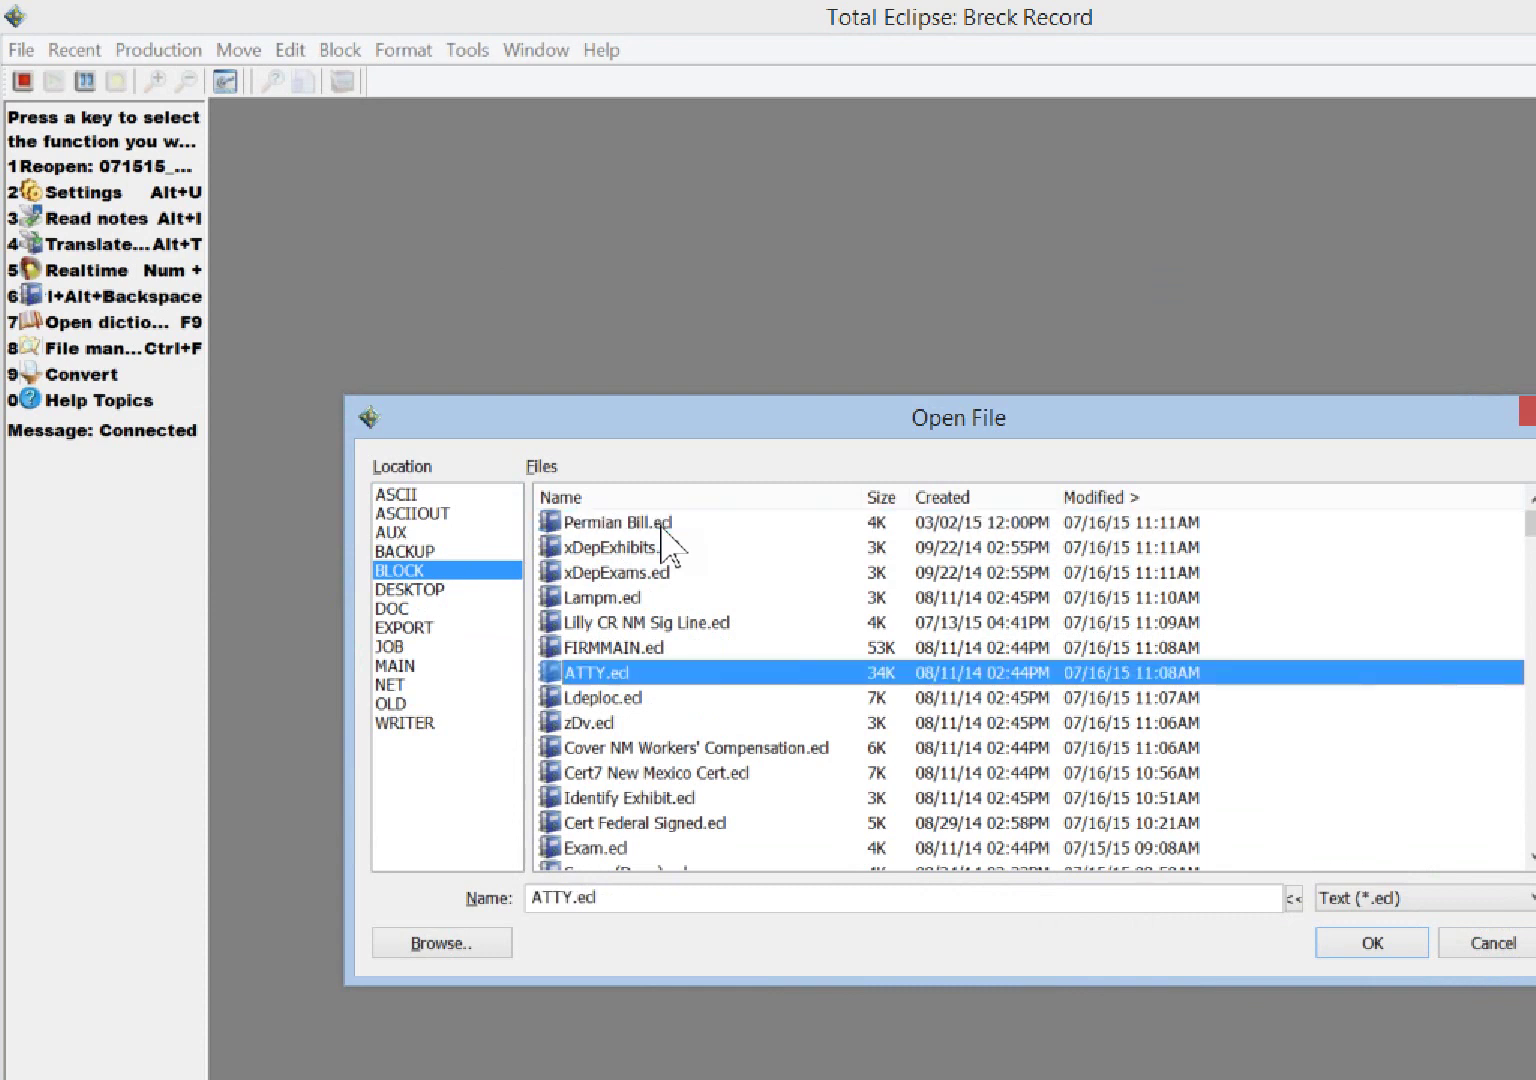
key("f")
key("p")
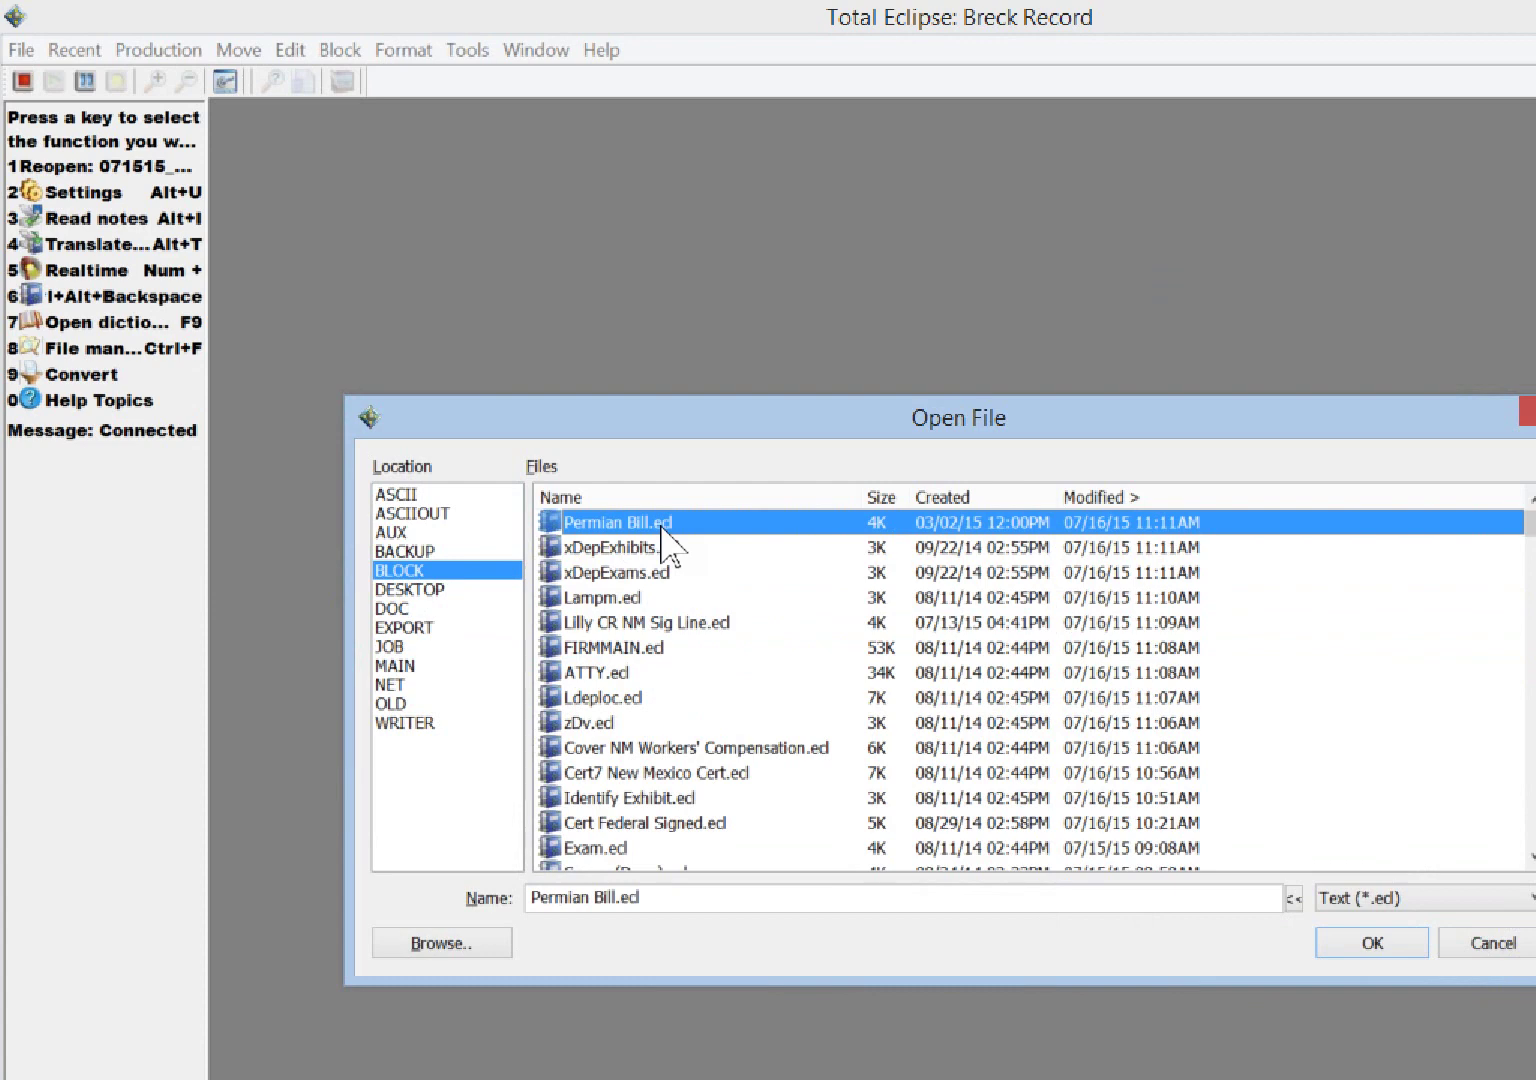
Extend the selection from Permian Bill.ecl down to zfenphenatty.ecl to look through the block files, and leave the dialog
key("shift+Down")
key("shift+Down")
key("shift+Down")
key("shift+Down")
key("shift+Down")
key("shift+Down")
key("shift+Down")
key("shift+Down")
key("shift+Down")
key("shift+Down")
key("shift+Down")
key("shift+Down")
key("shift+Down")
key("shift+Down")
key("shift+Down")
key("shift+Down")
key("shift+Down")
key("shift+Down")
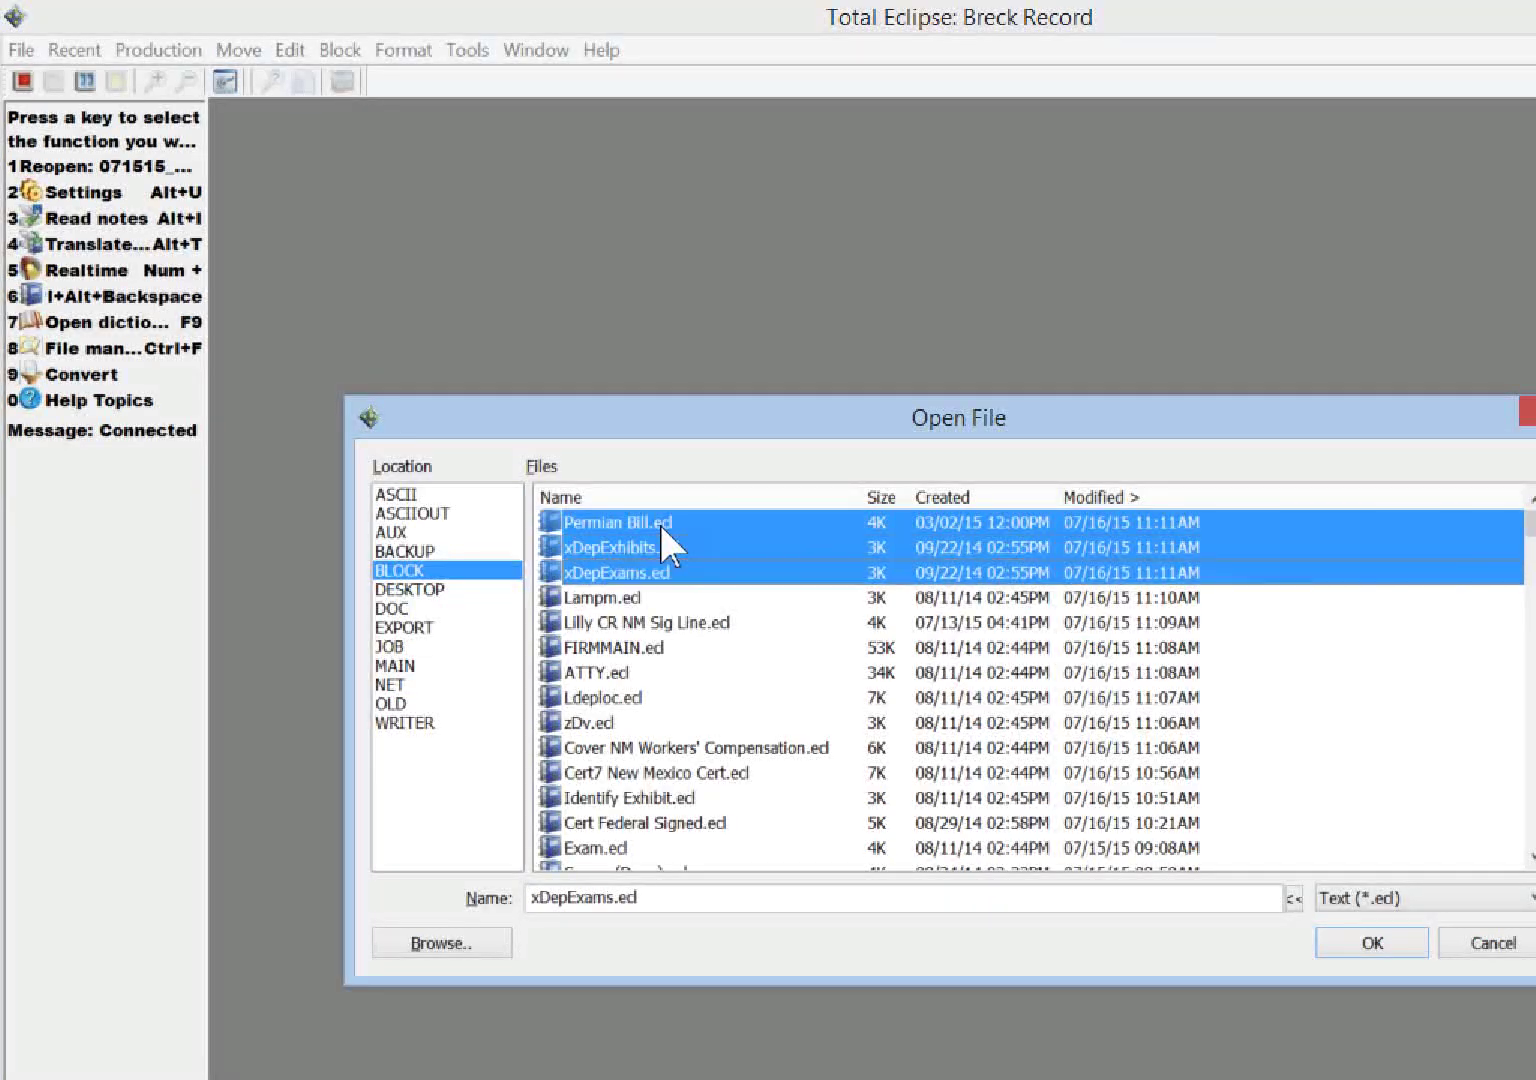
key("shift+Down")
key("shift+Down")
key("shift+Down")
key("shift+Down")
key("shift+Down")
key("shift+Down")
key("shift+Down")
key("shift+Down")
key("shift+Down")
key("shift+Down")
key("shift+Down")
key("shift+Down")
key("shift+Down")
key("shift+Down")
key("shift+Down")
key("shift+Down")
key("shift+Down")
key("shift+Down")
key("shift+Down")
key("shift+Down")
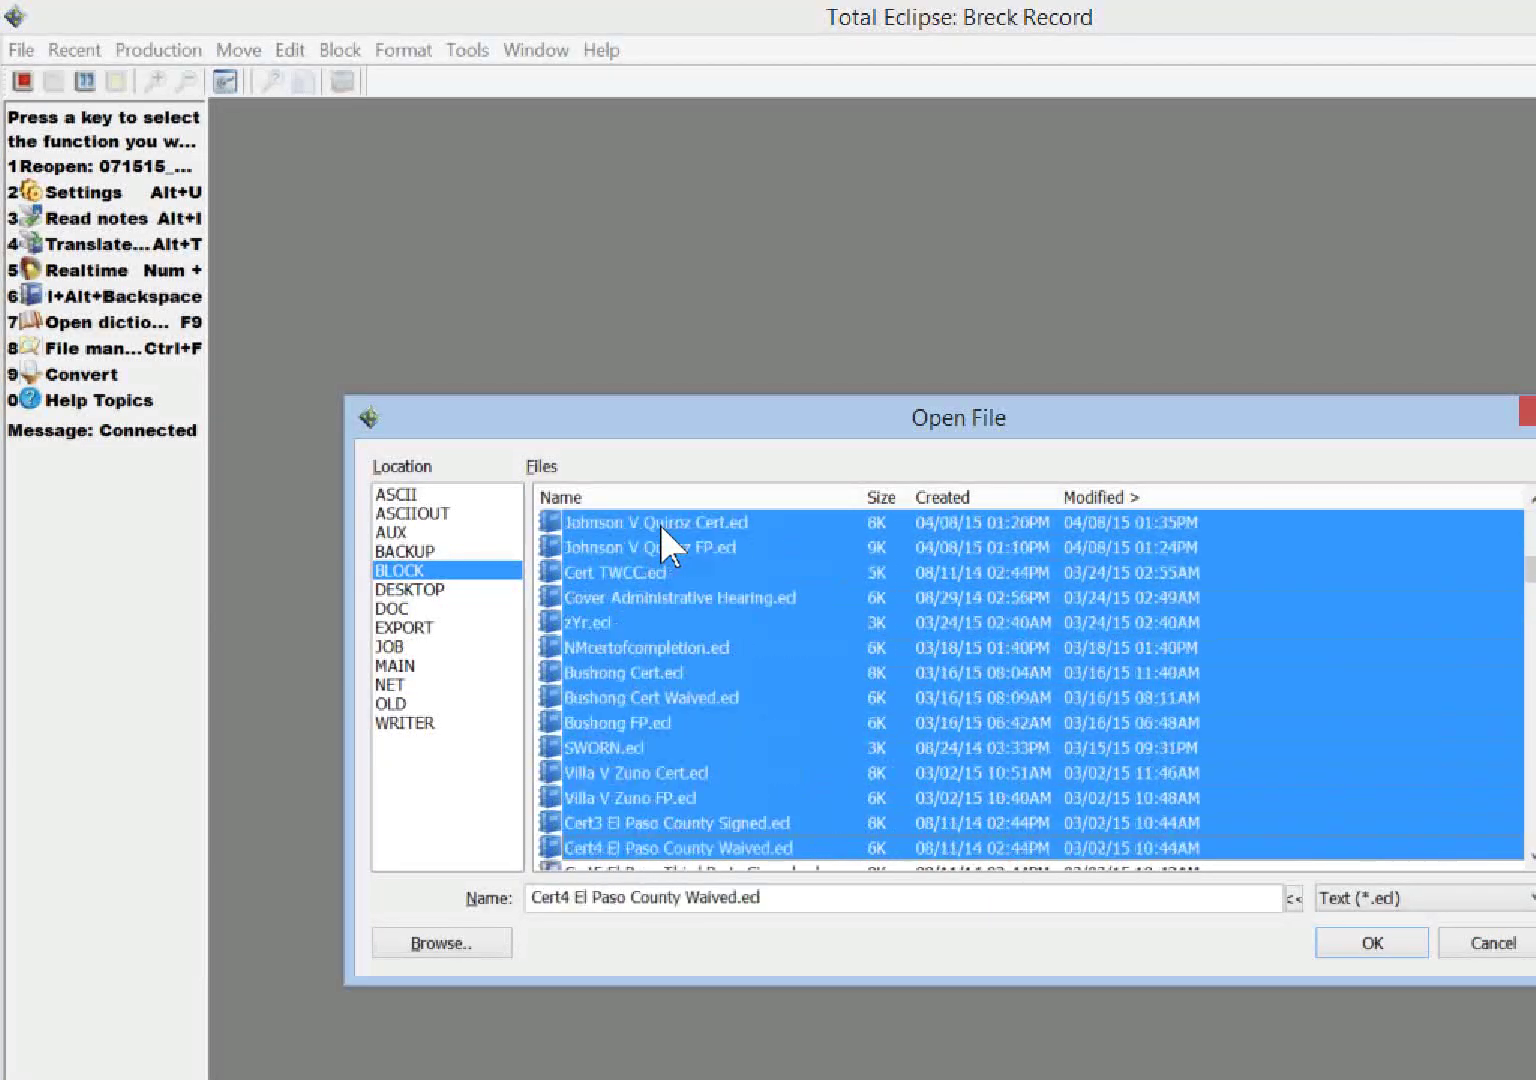
key("shift+Down")
key("shift+Down")
key("shift+Down")
key("shift+Down")
key("shift+Down")
key("shift+Down")
key("shift+Down")
key("shift+Down")
key("shift+Down")
key("shift+Down")
key("shift+Down")
key("shift+Down")
key("shift+Down")
key("shift+Down")
key("shift+Down")
key("shift+Down")
key("shift+Down")
key("shift+Down")
key("shift+Down")
key("shift+Down")
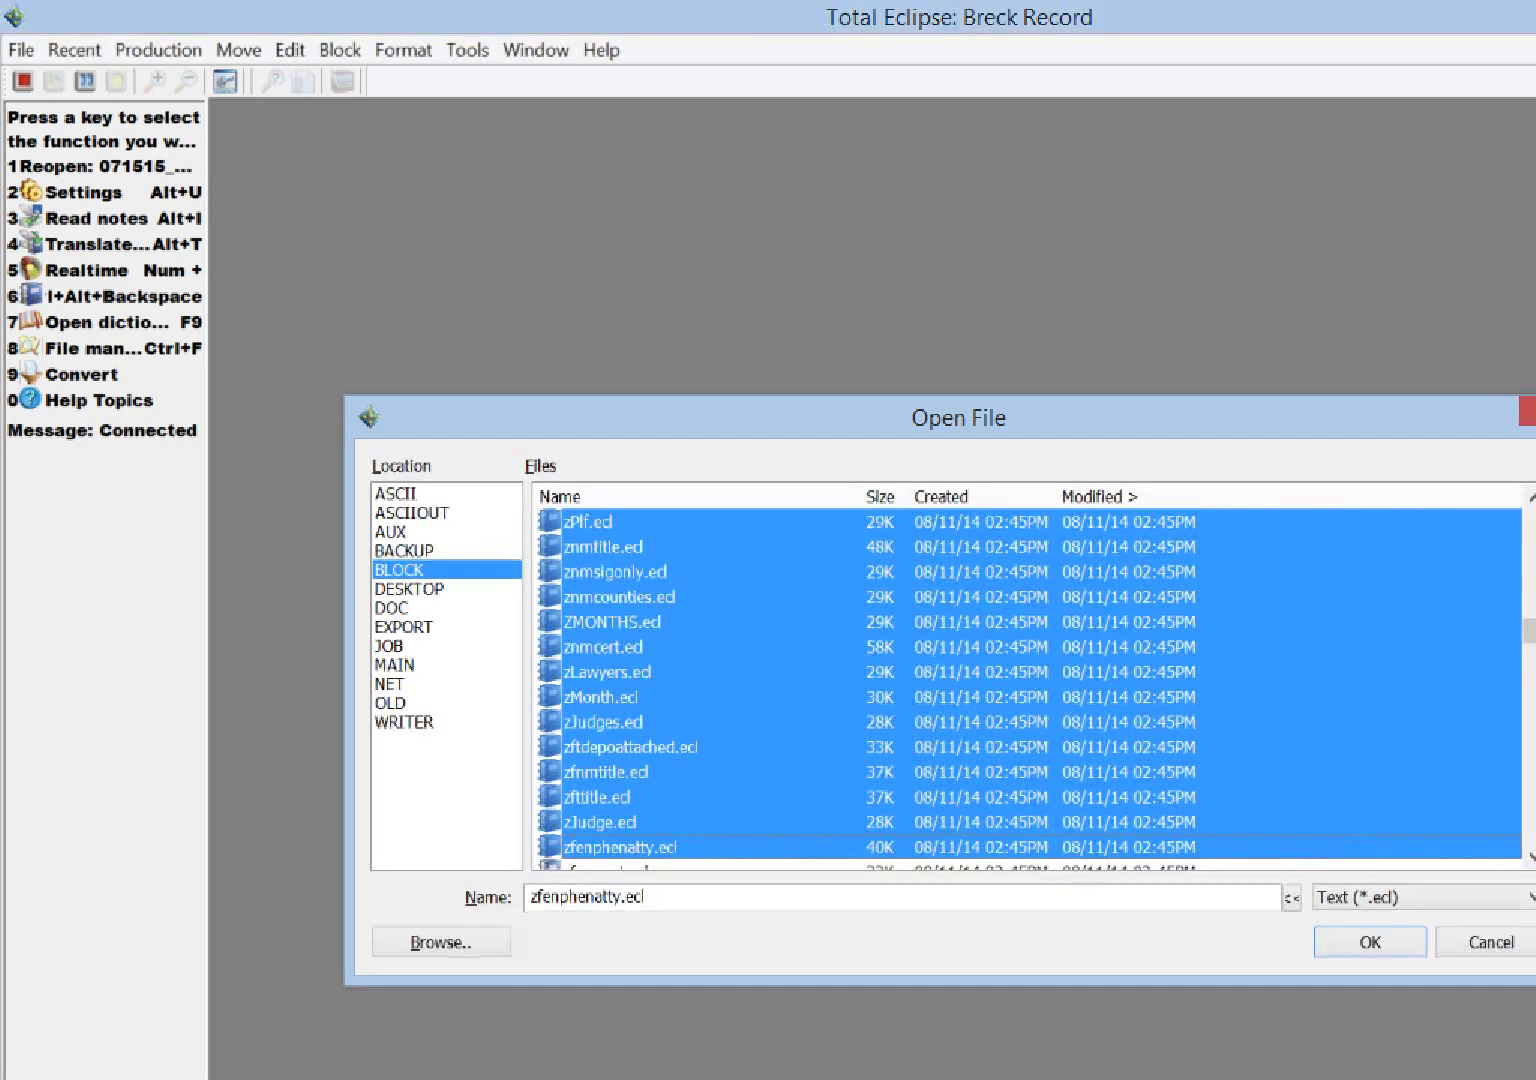
key("Return")
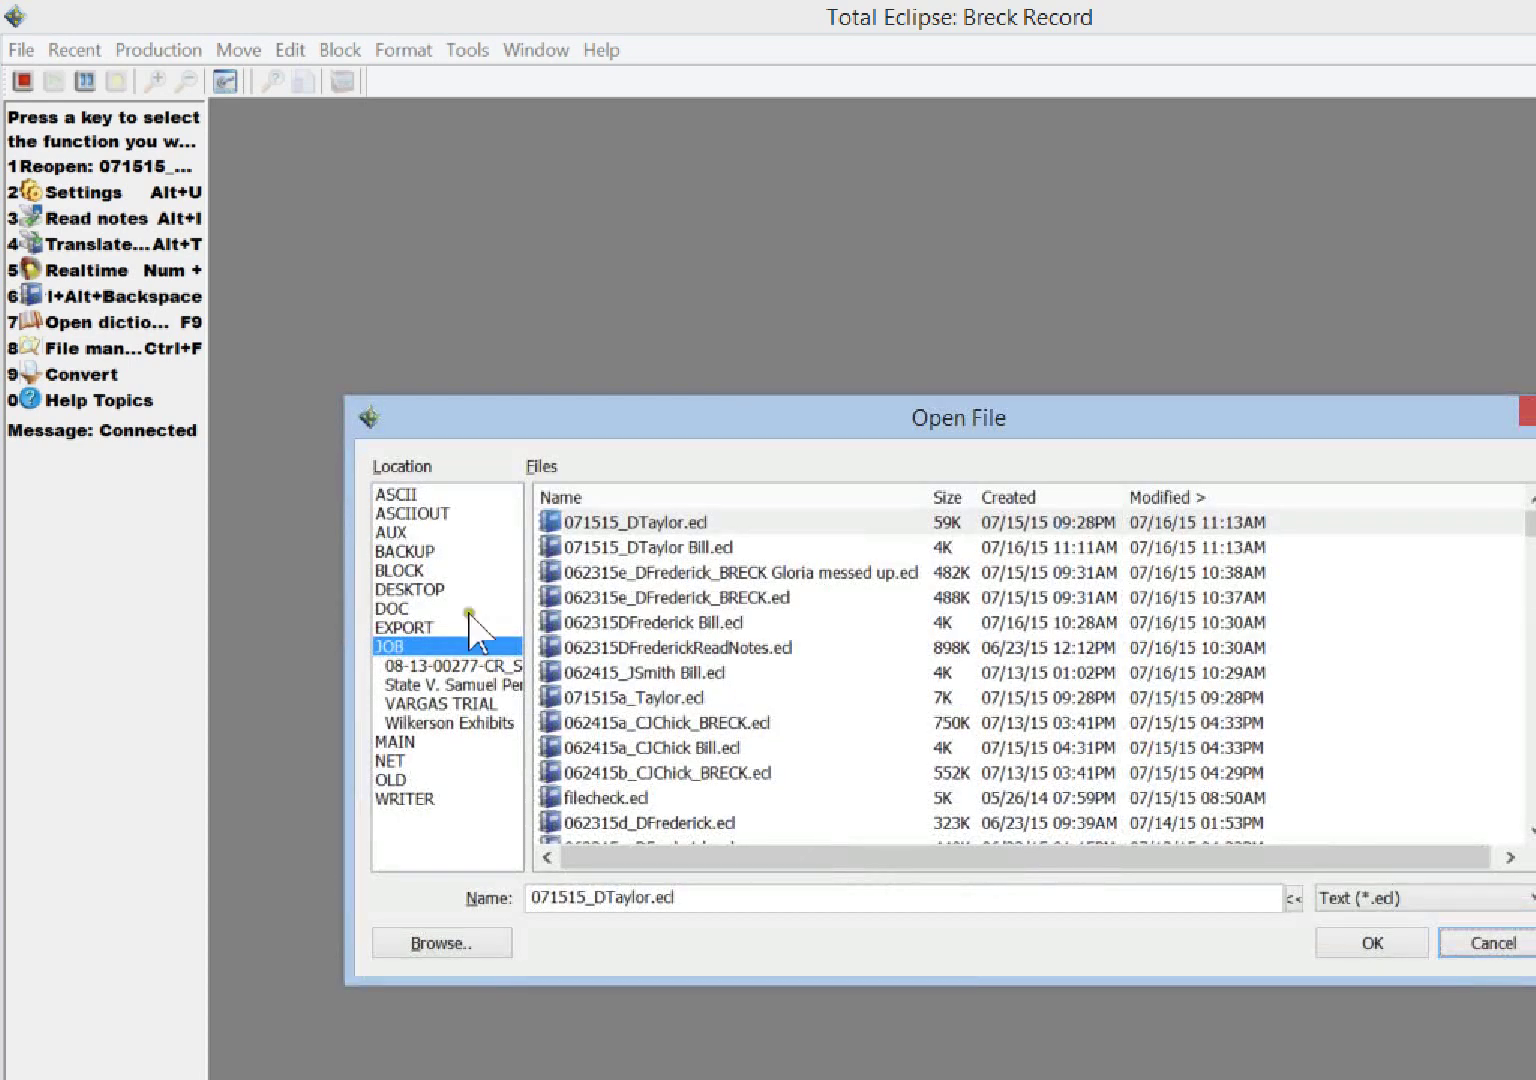
Look through the BLOCK location's covers and certificates in the open-file dialog and close it
left_click(395, 569)
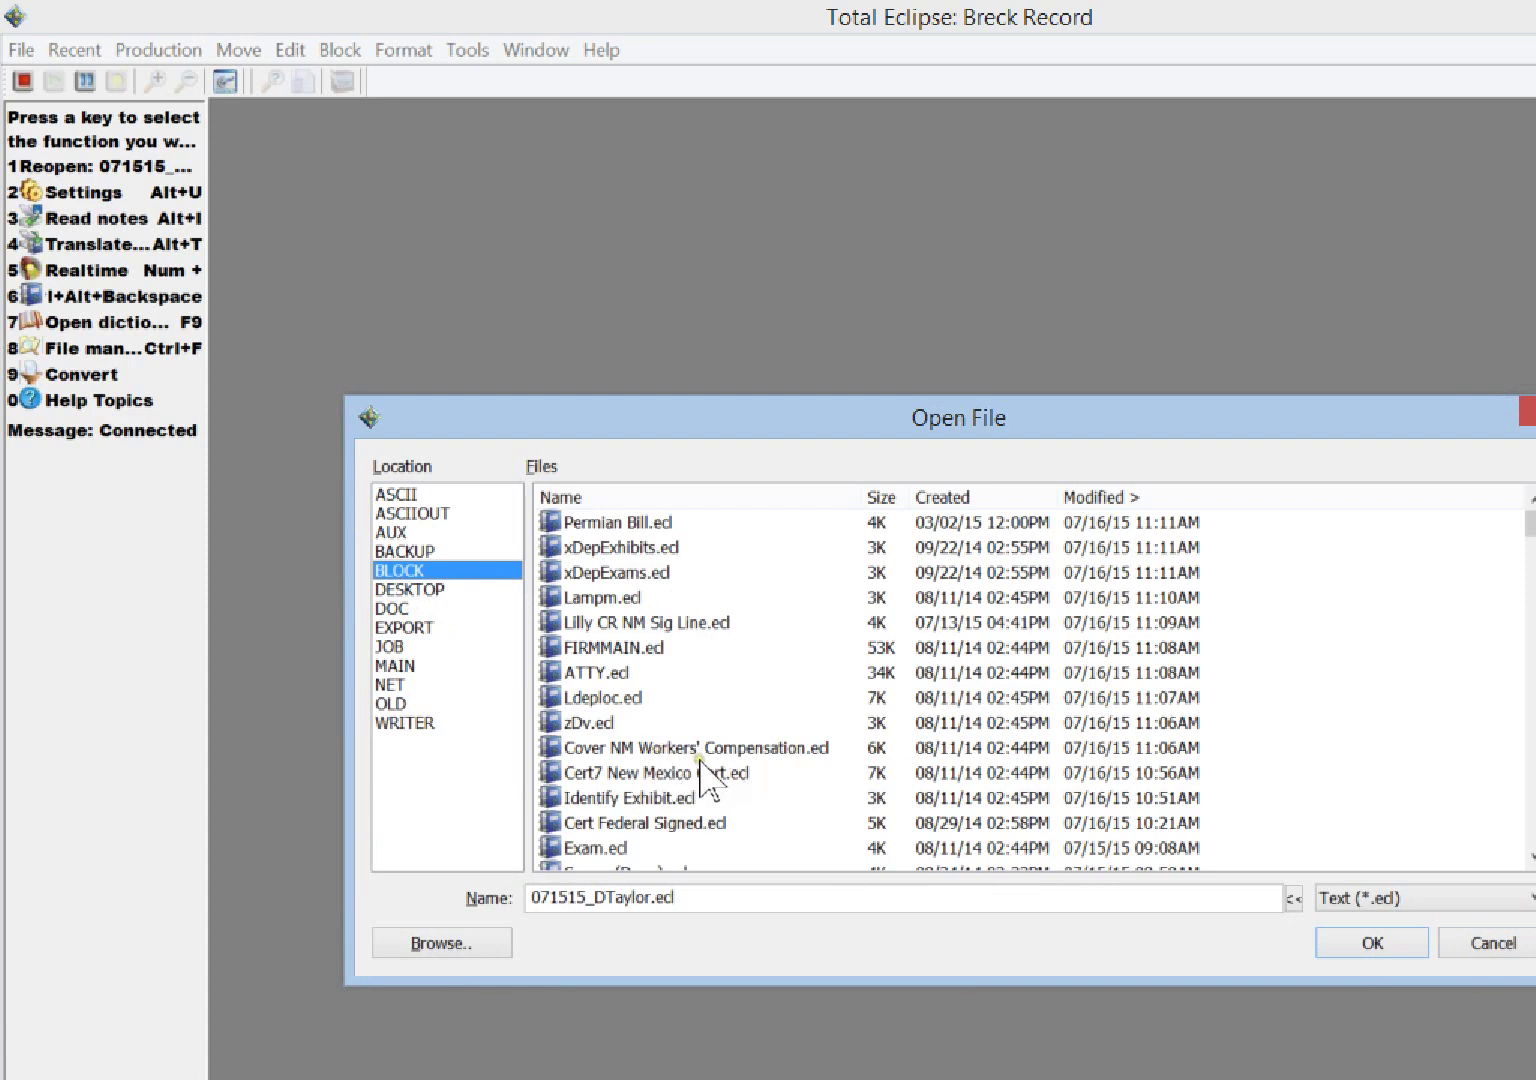
left_click(630, 770)
scroll(634, 765, "down", 2)
scroll(634, 765, "down", 5)
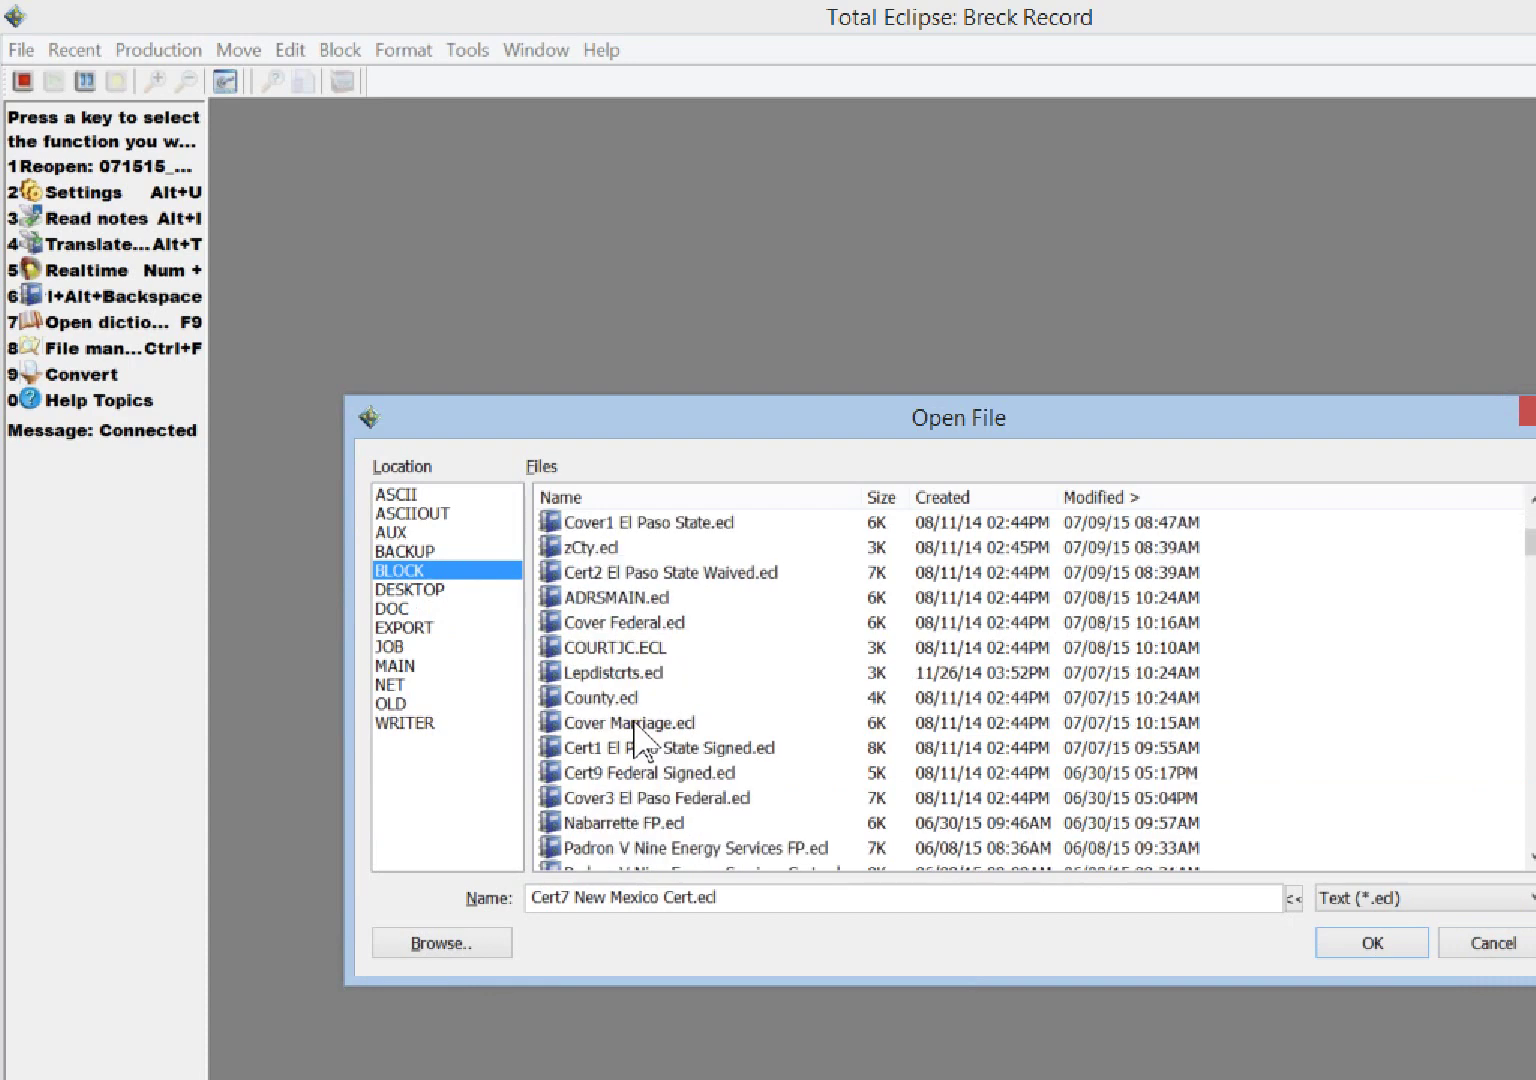
left_click(1530, 418)
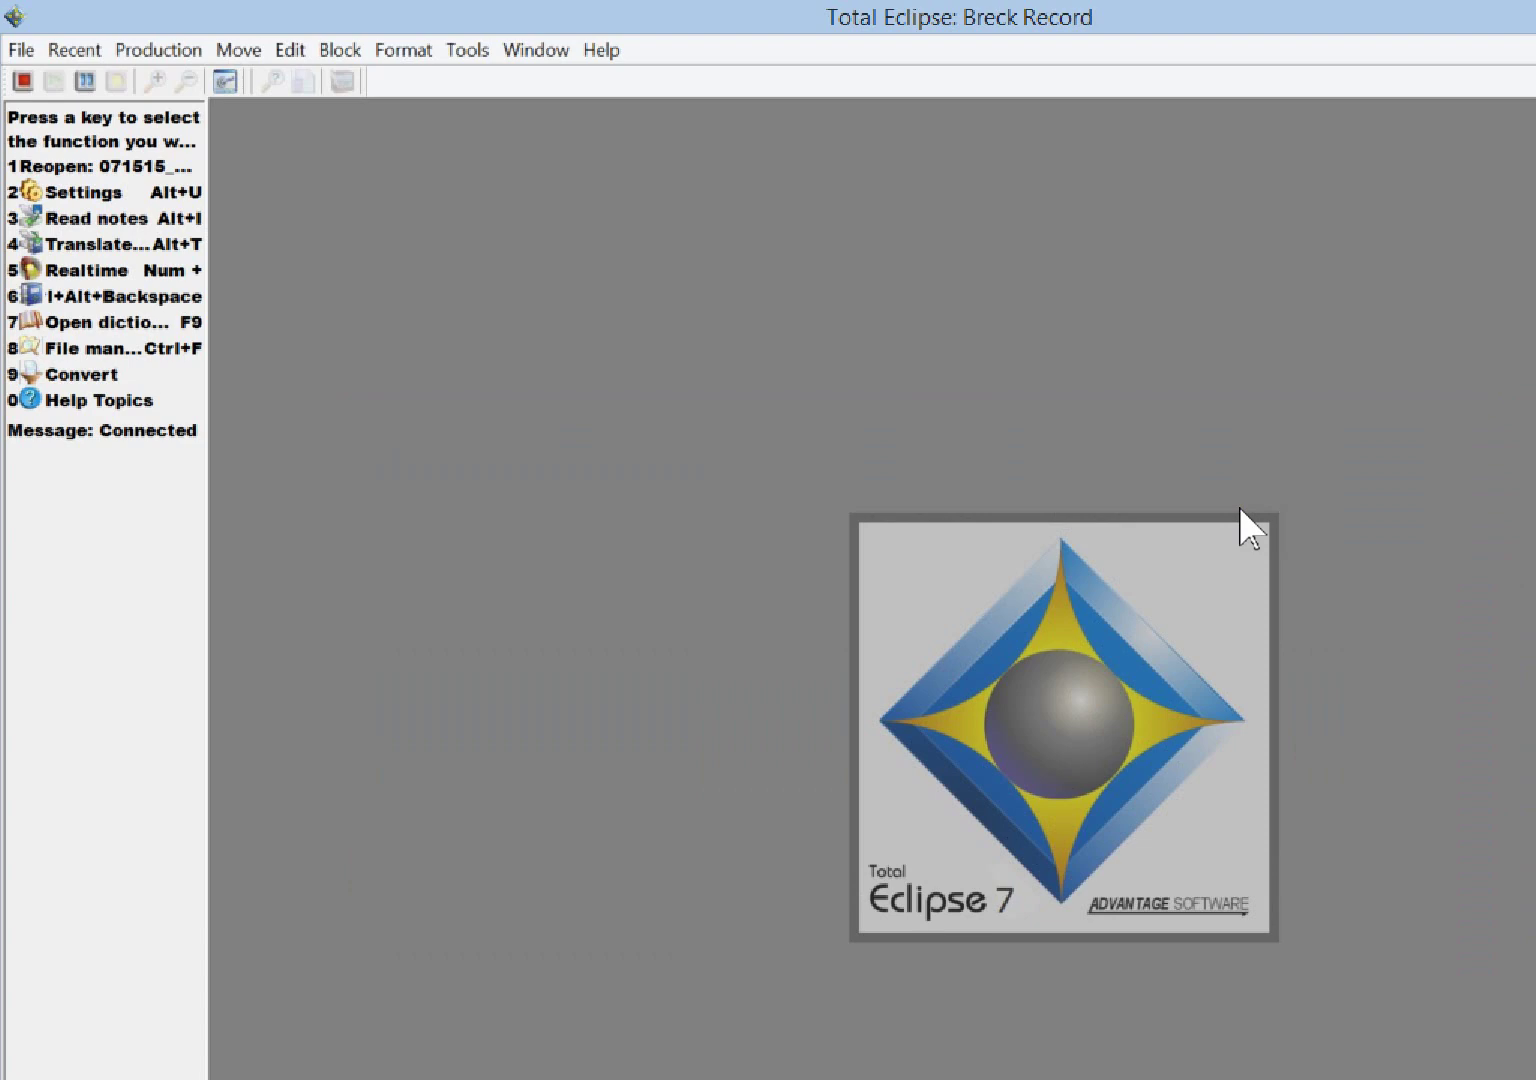
Reopen the open-file dialog and cycle through the JOB location's files whose names begin with C
key("ctrl+o")
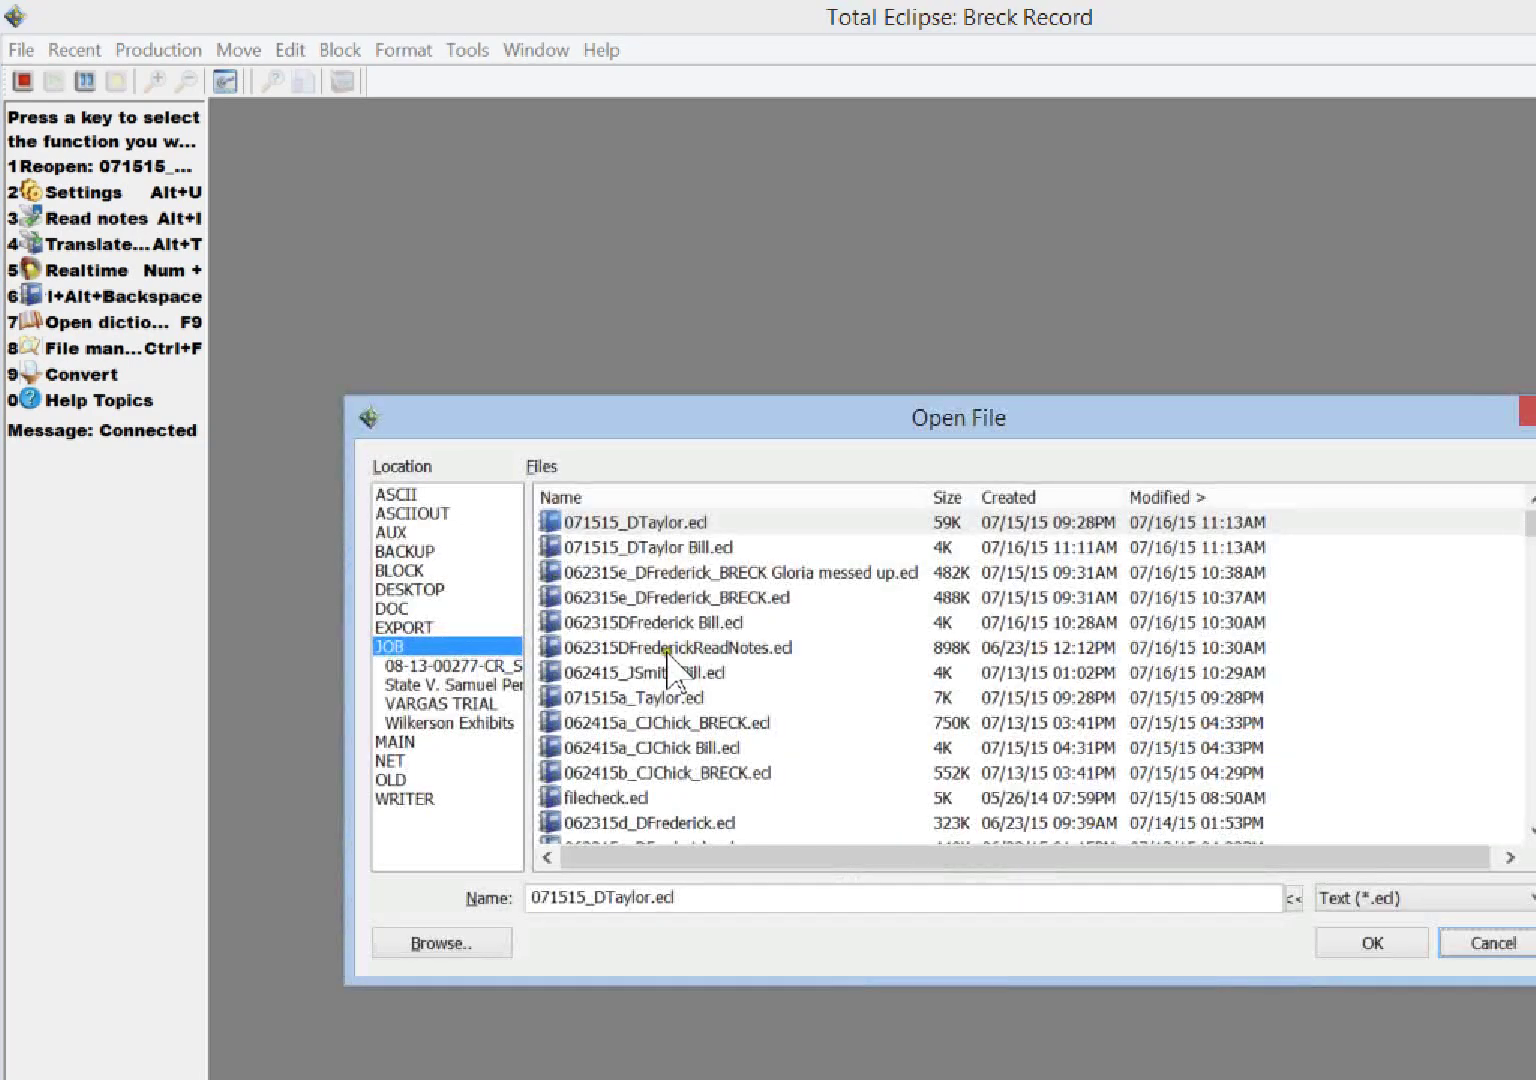
left_click(654, 672)
key("c")
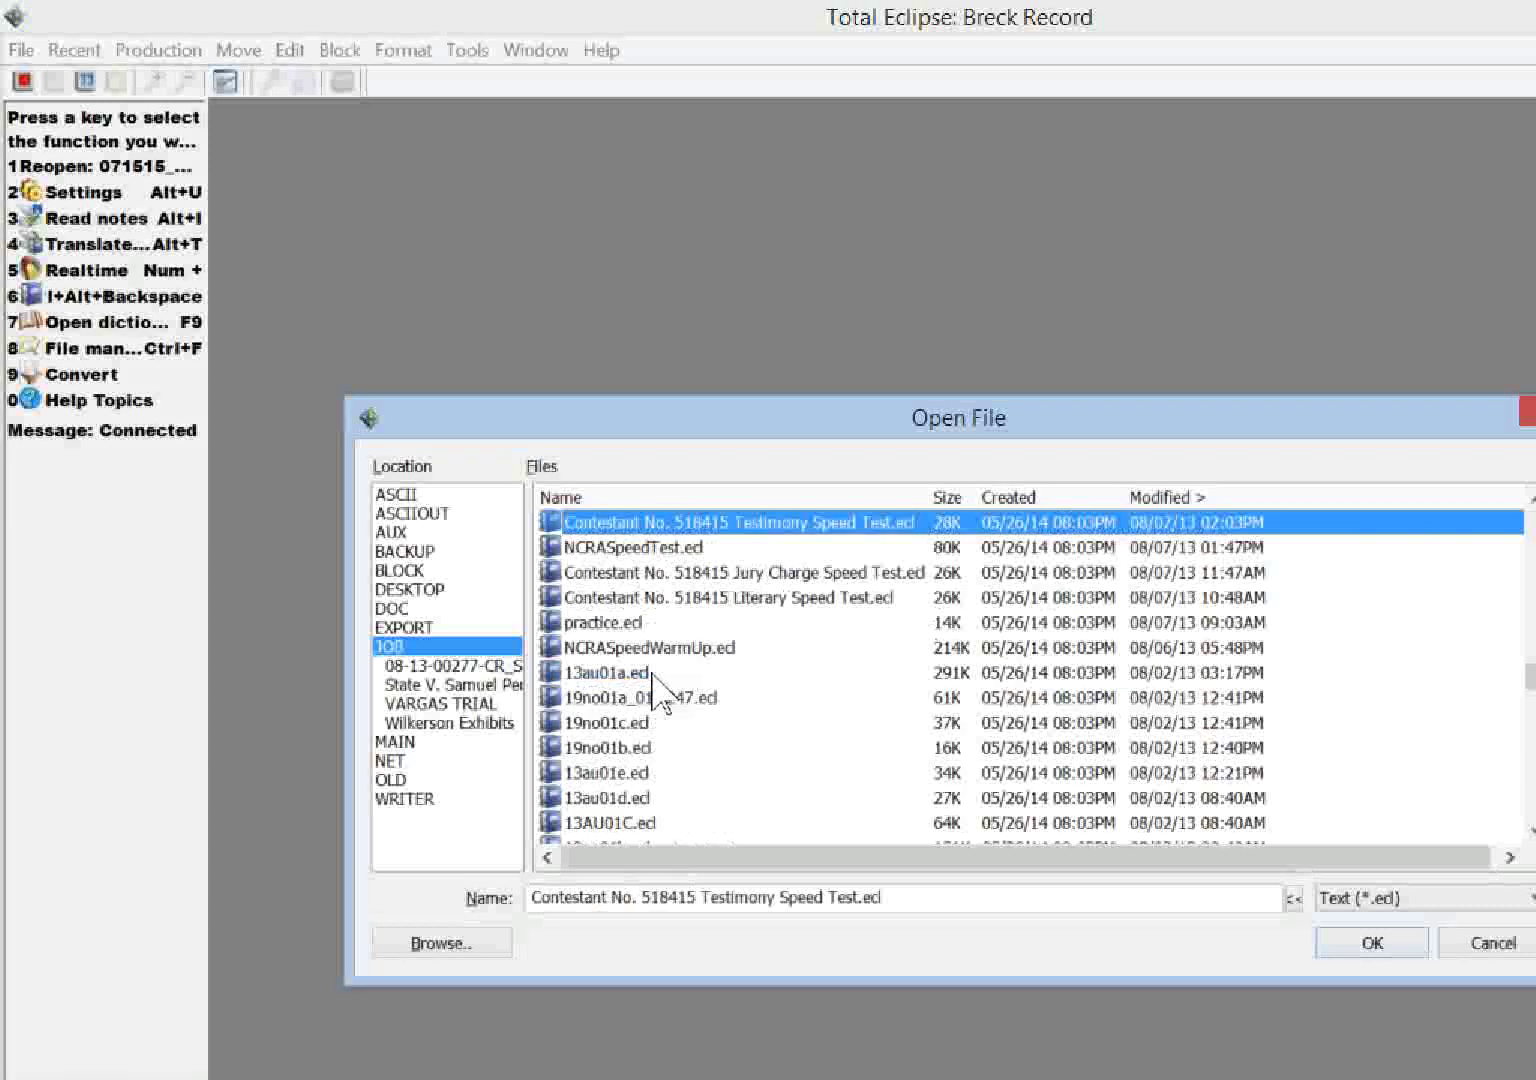
key("c")
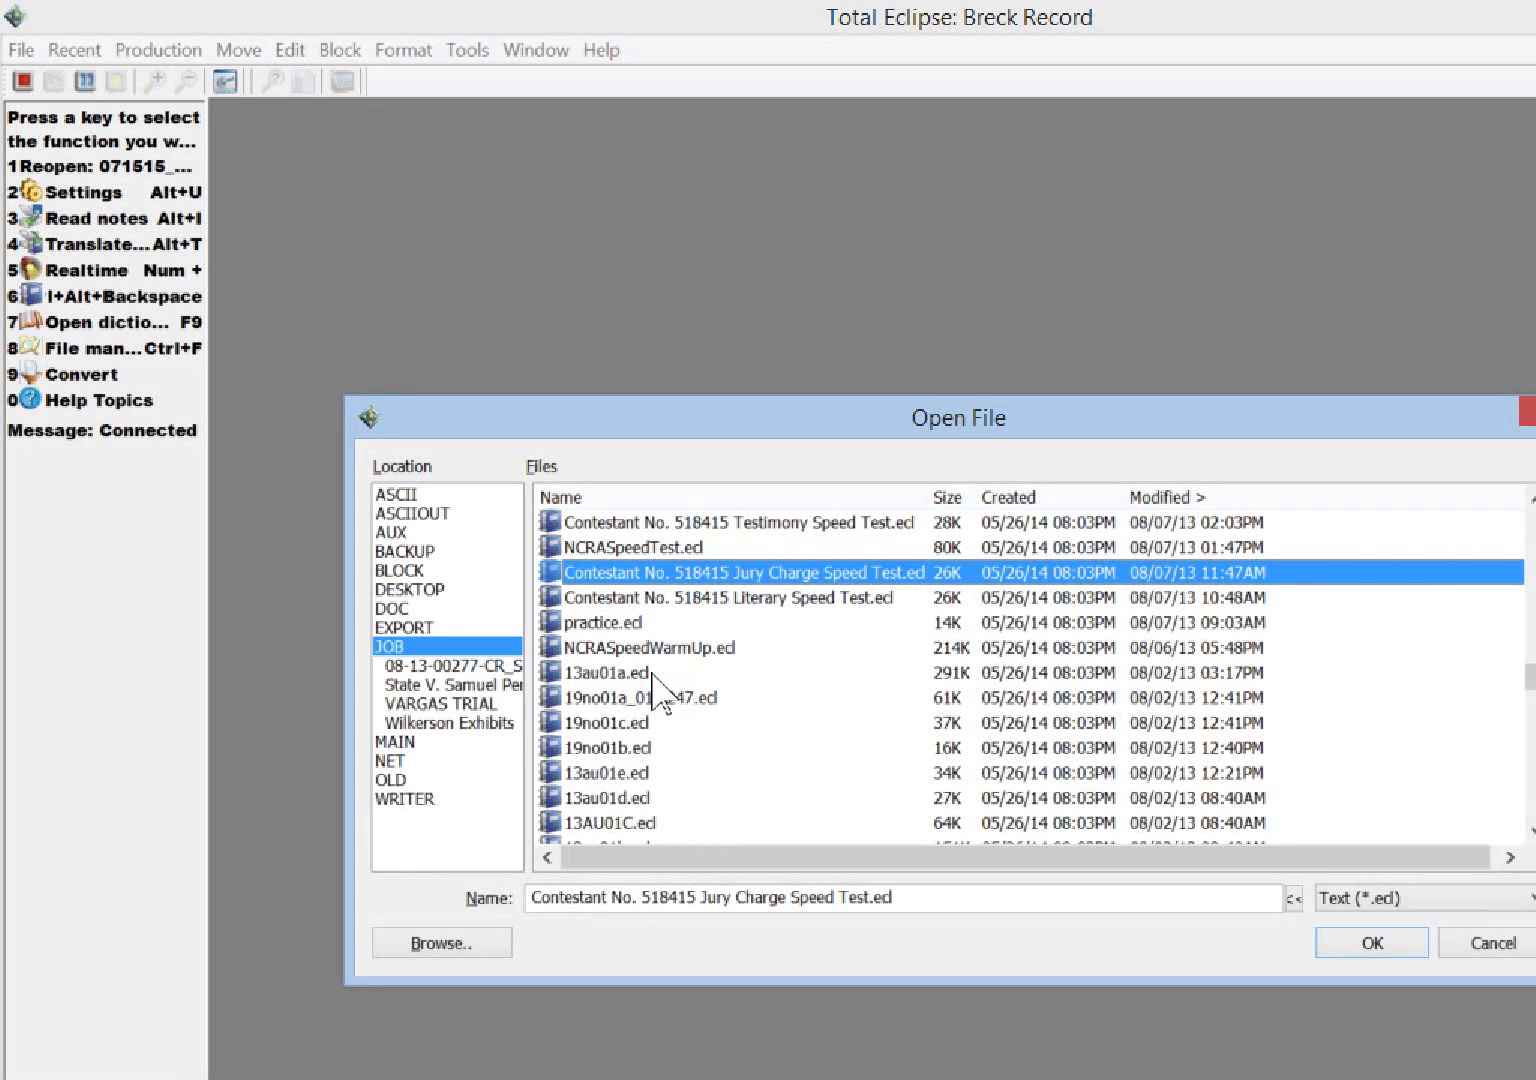
key("c")
key("c")
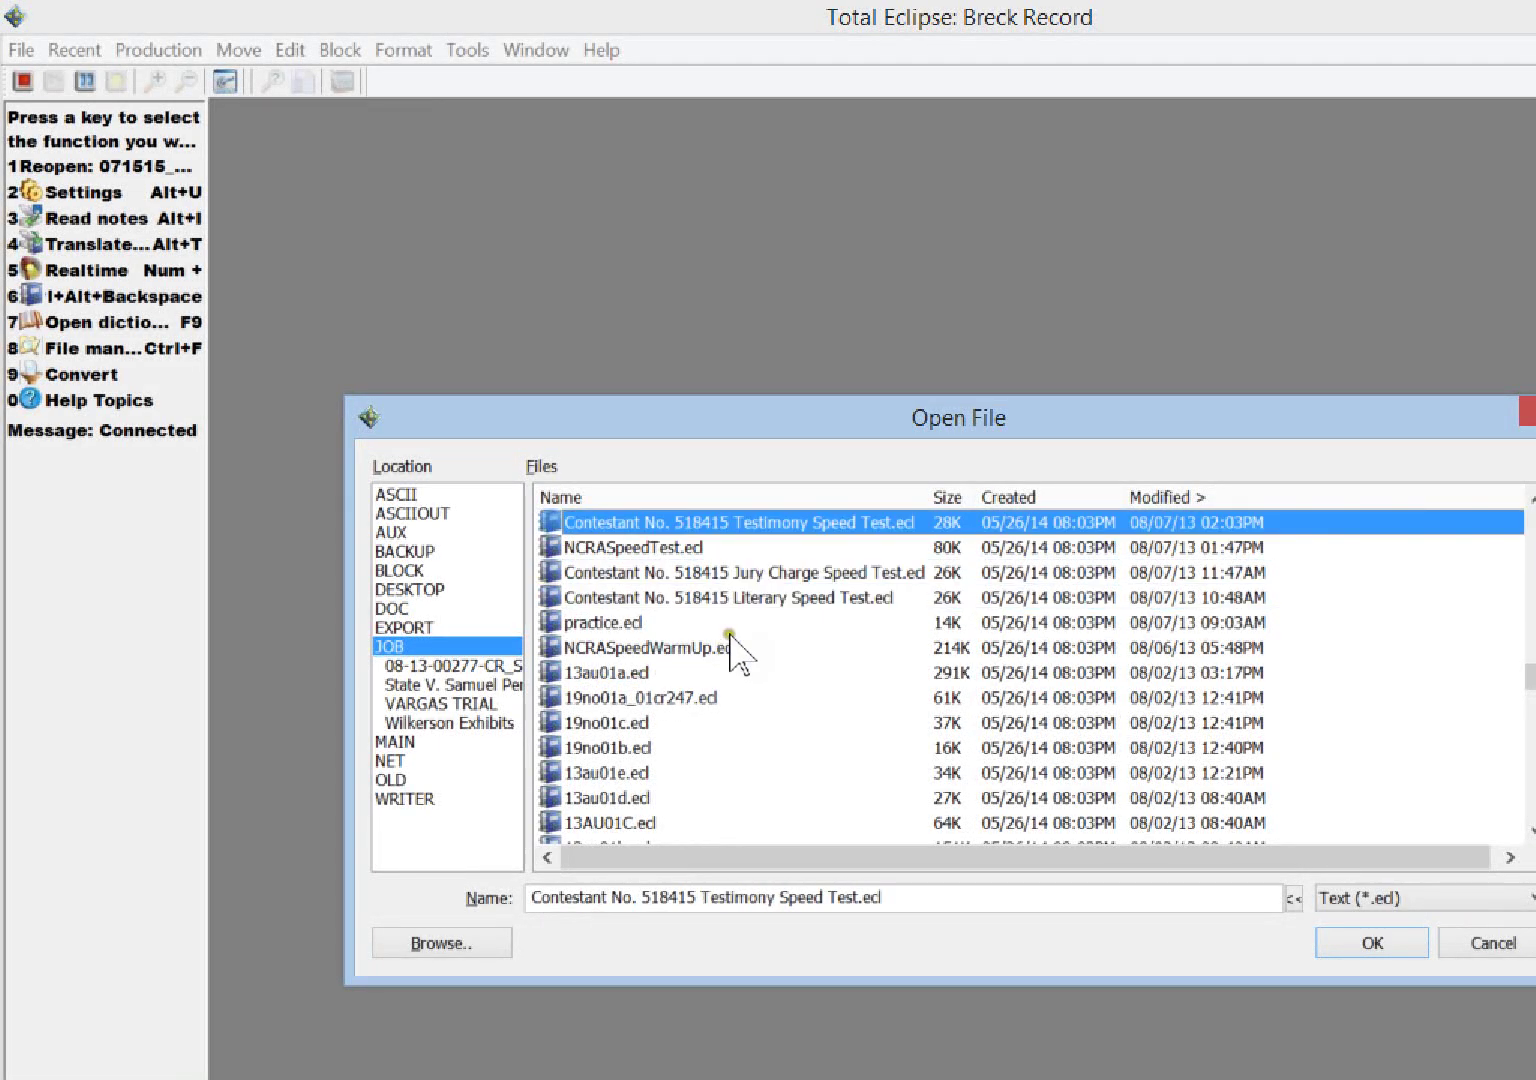
Find the files beginning with C in the BLOCK location and open Cover1 El Paso State.ecl
left_click(442, 570)
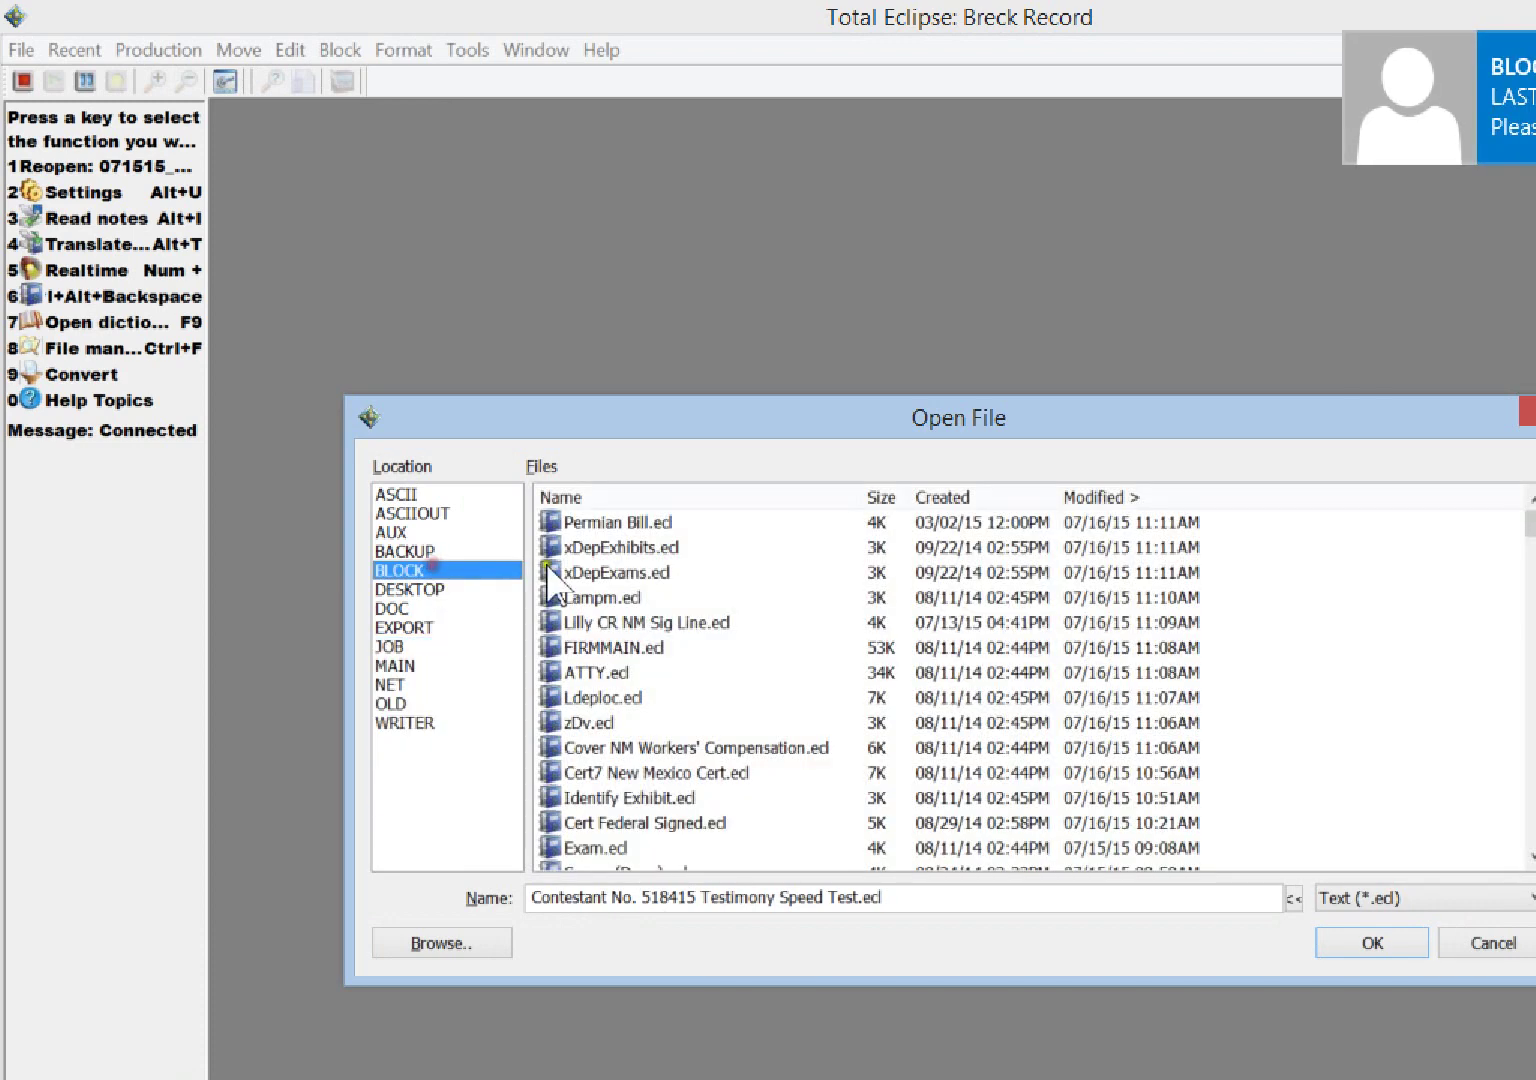
left_click(598, 574)
key("c")
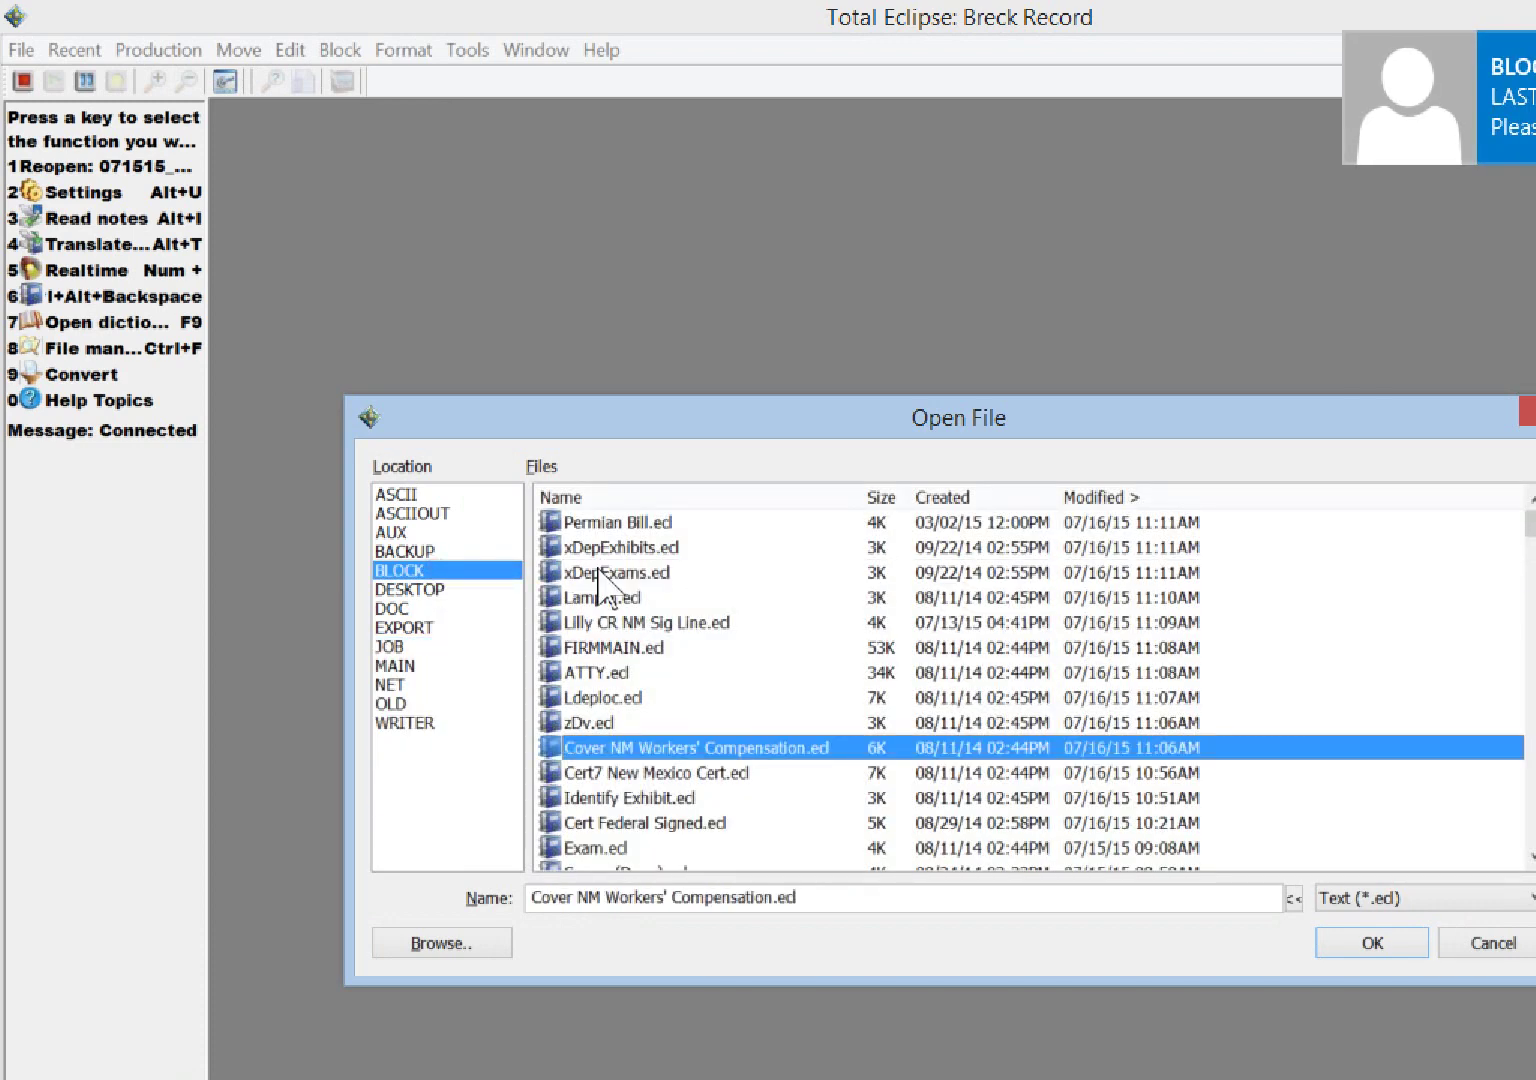
key("c")
key("c")
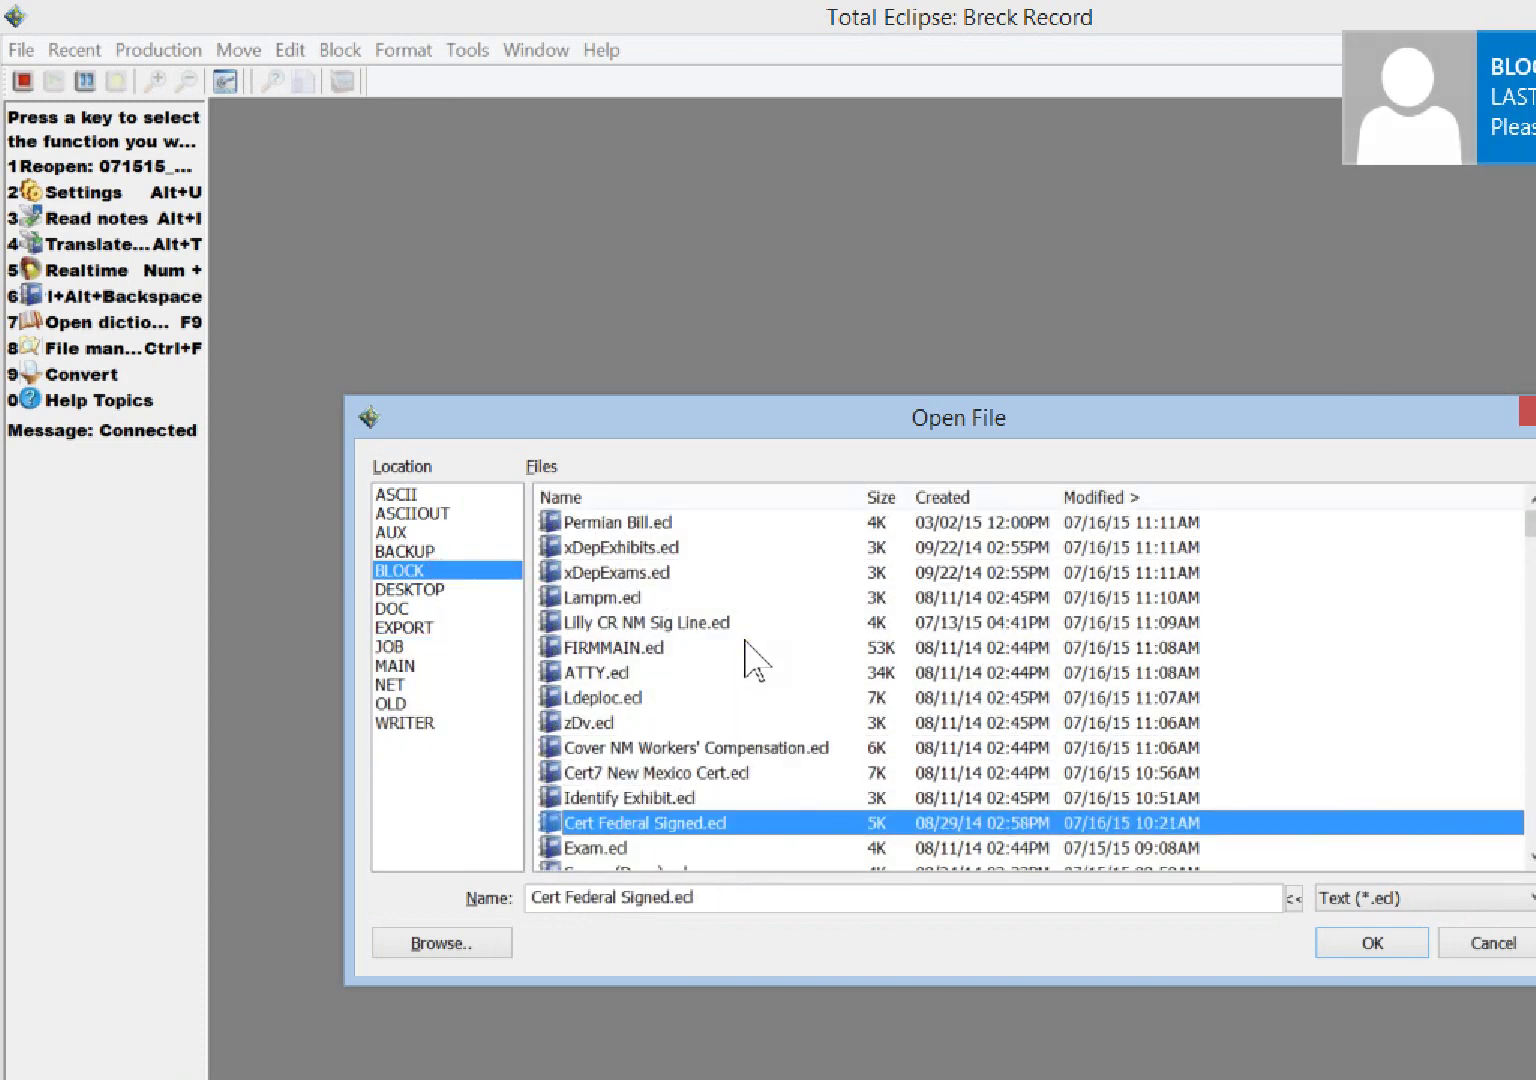
key("c")
left_click(665, 548)
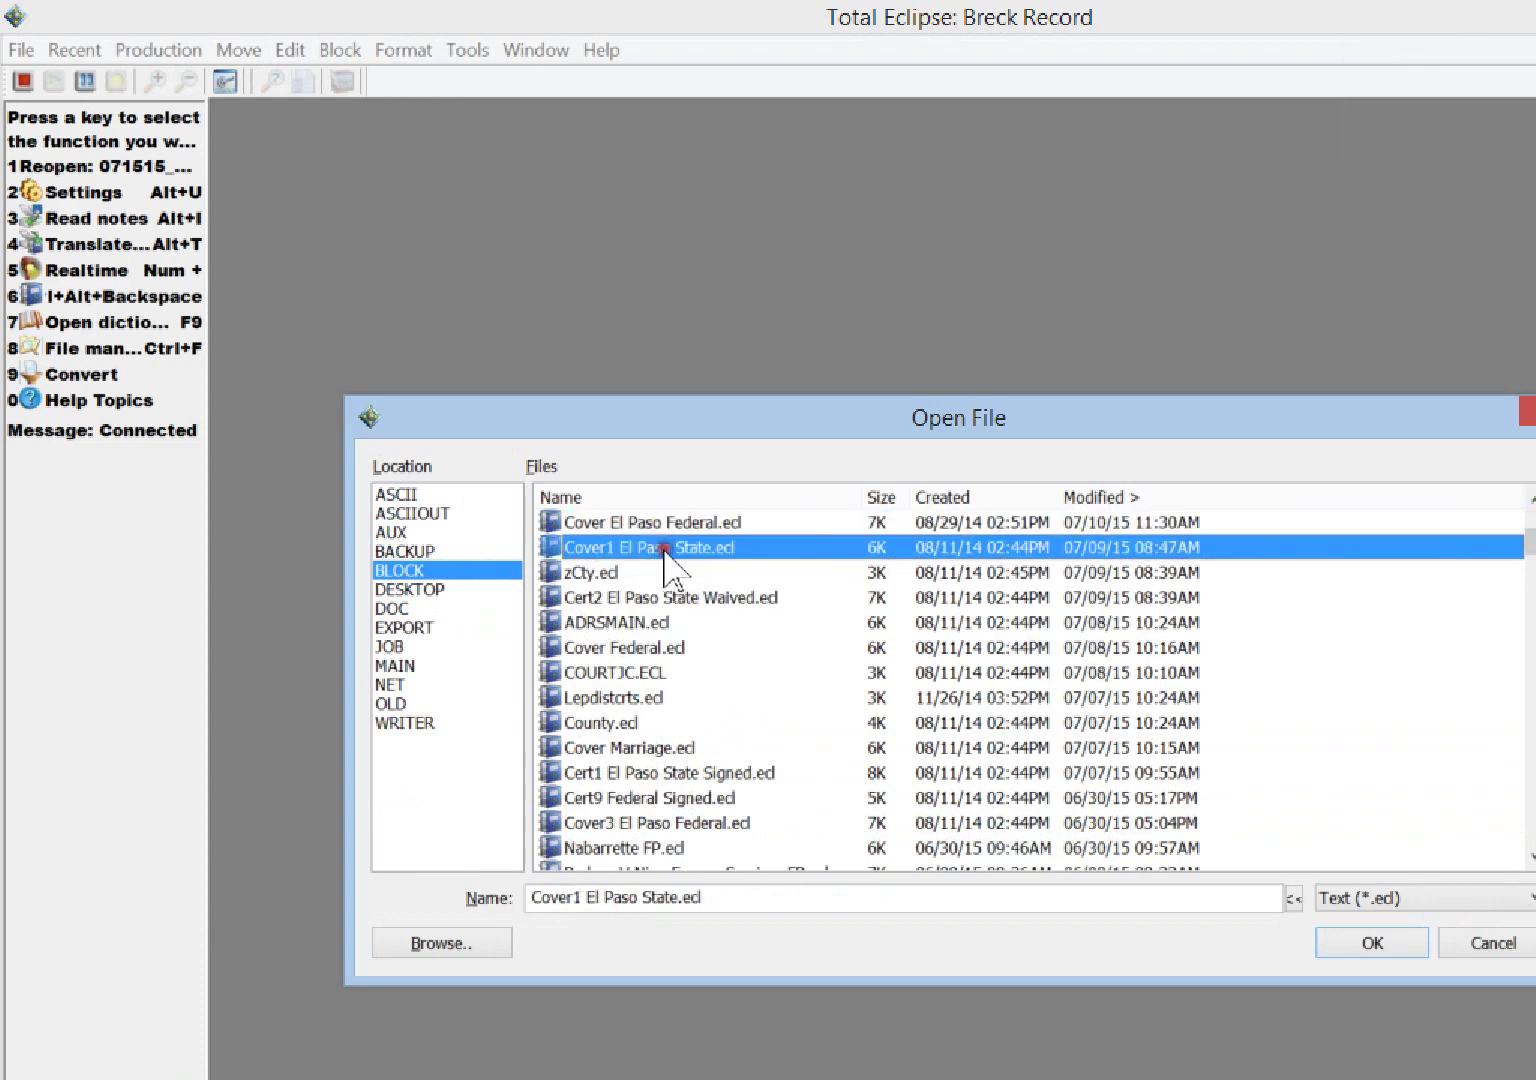
key("Return")
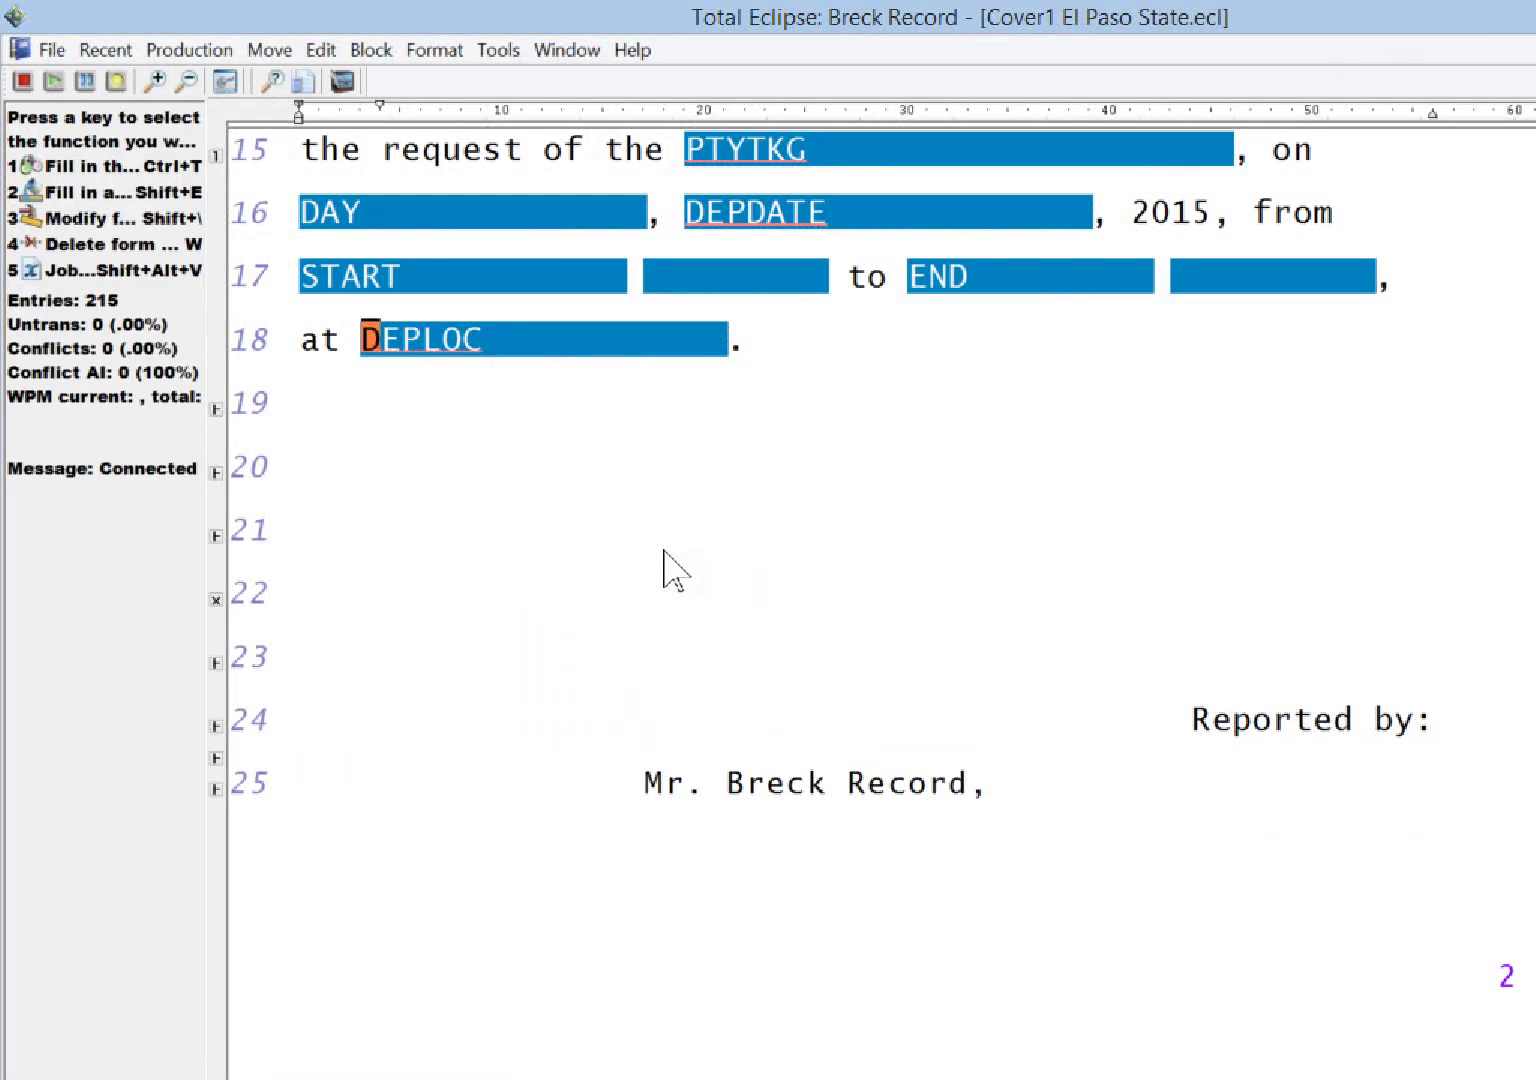
Review the current document's Document and Paragraphs settings for the El Paso cover page, and close the settings and the file
scroll(672, 570, "up", 6)
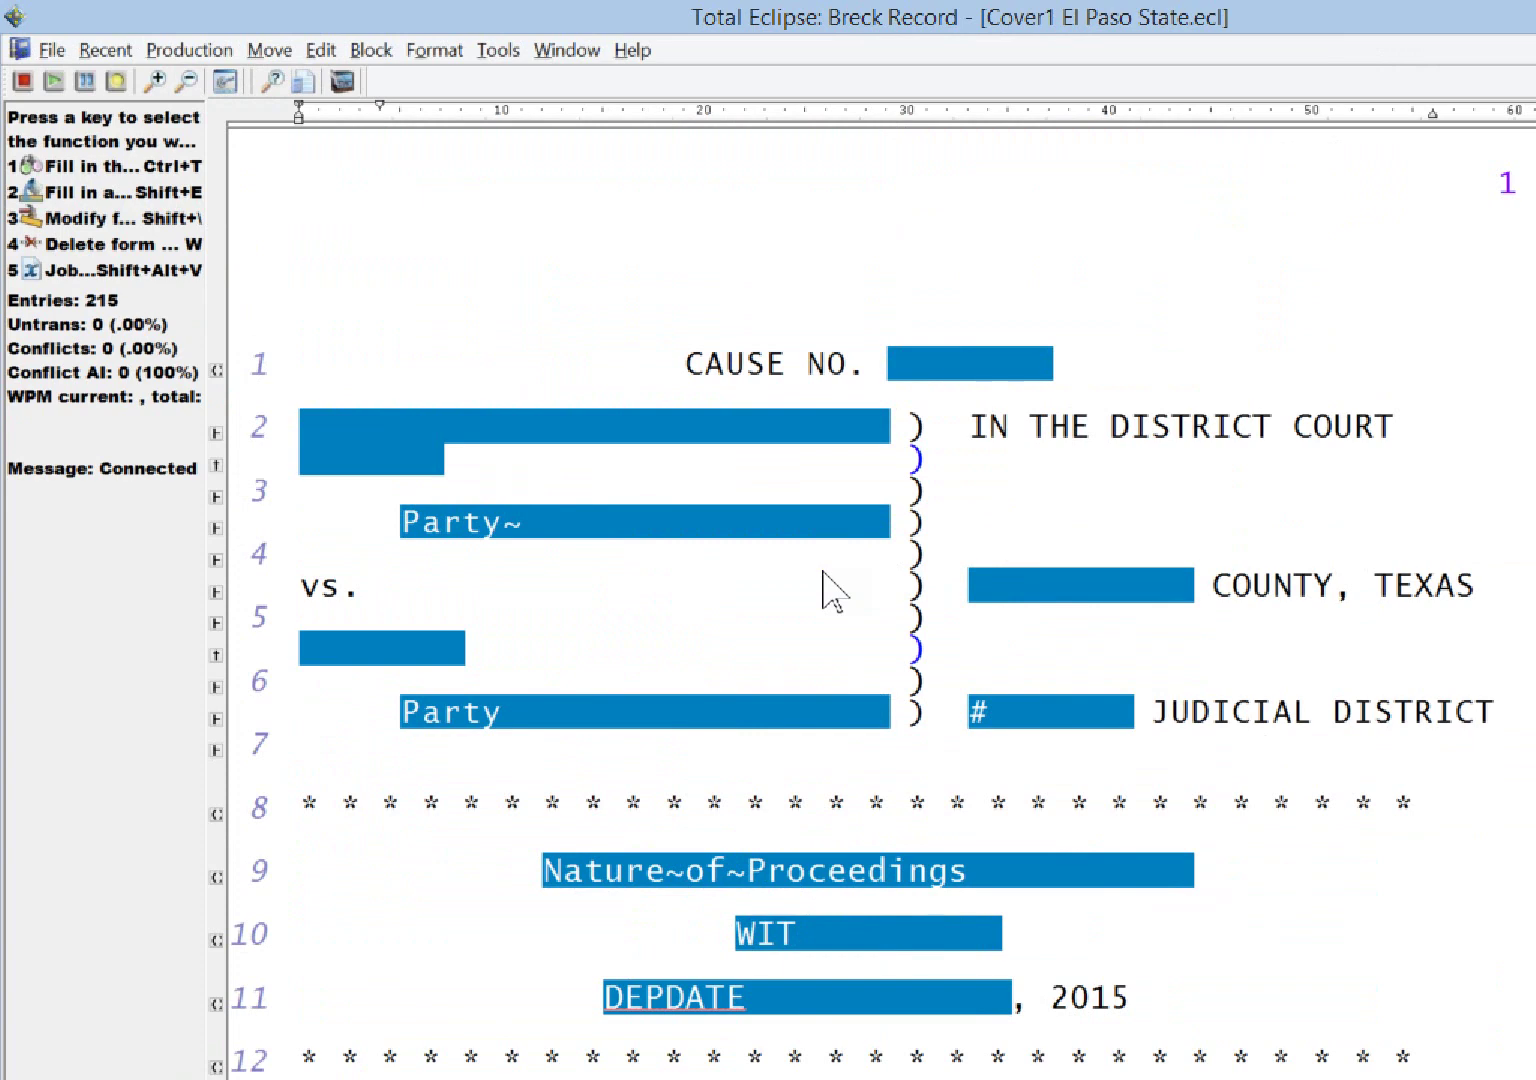
key("alt+t")
key("u")
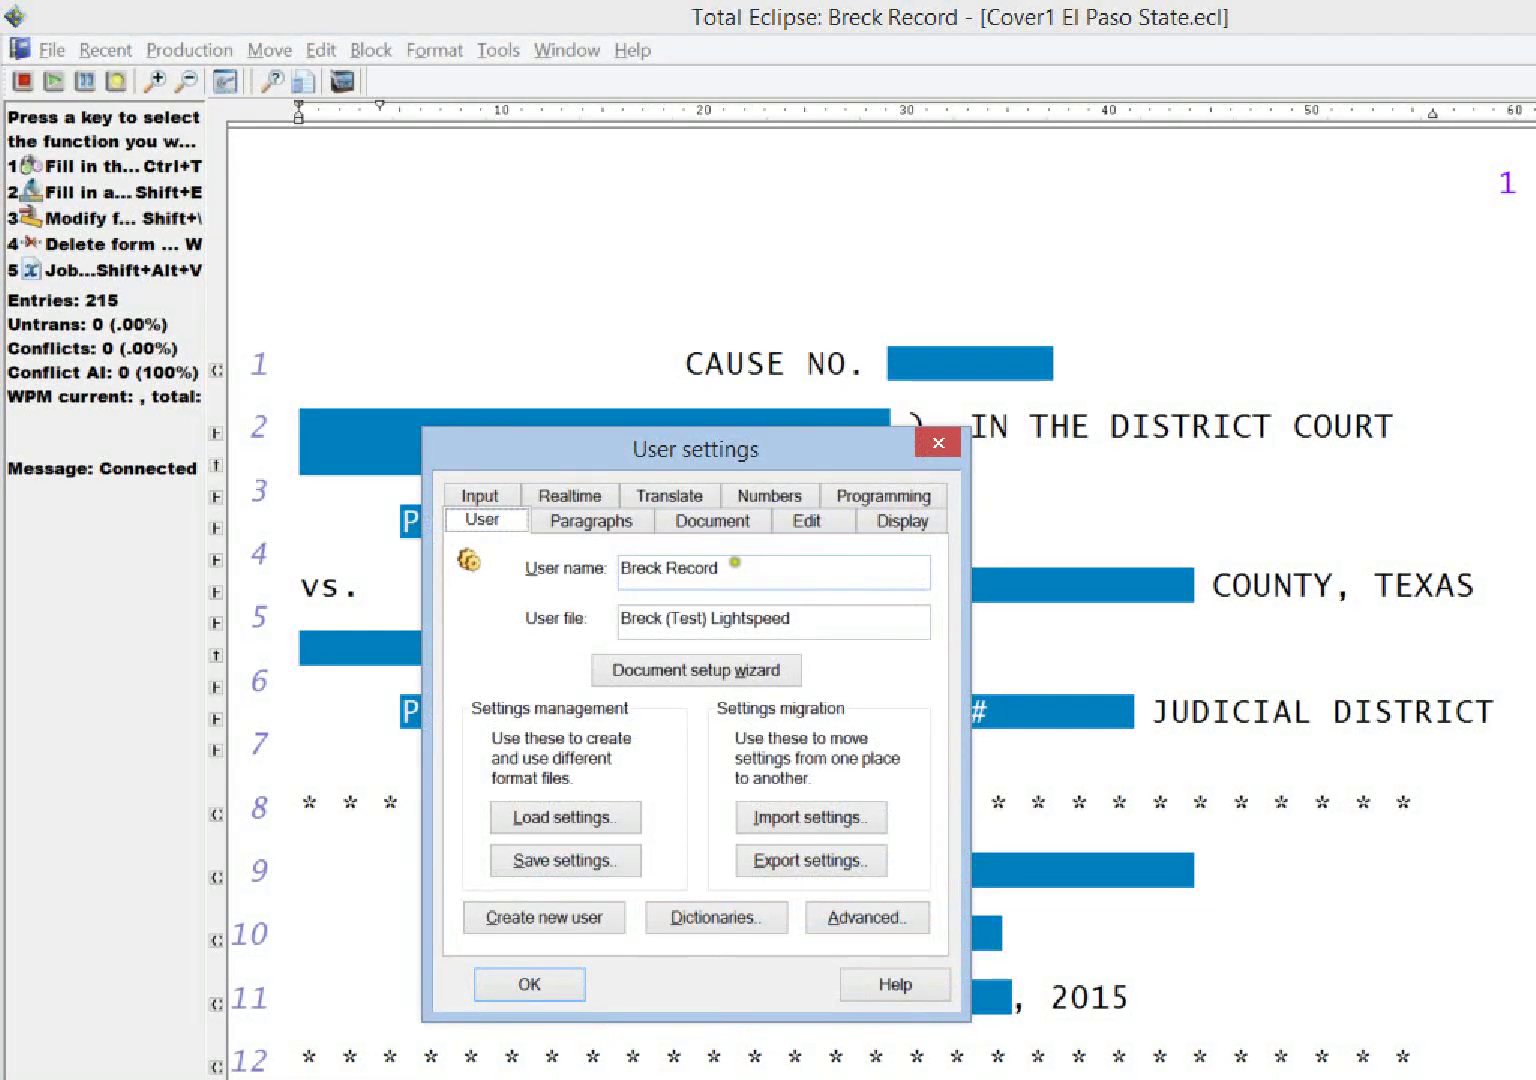
left_click(715, 521)
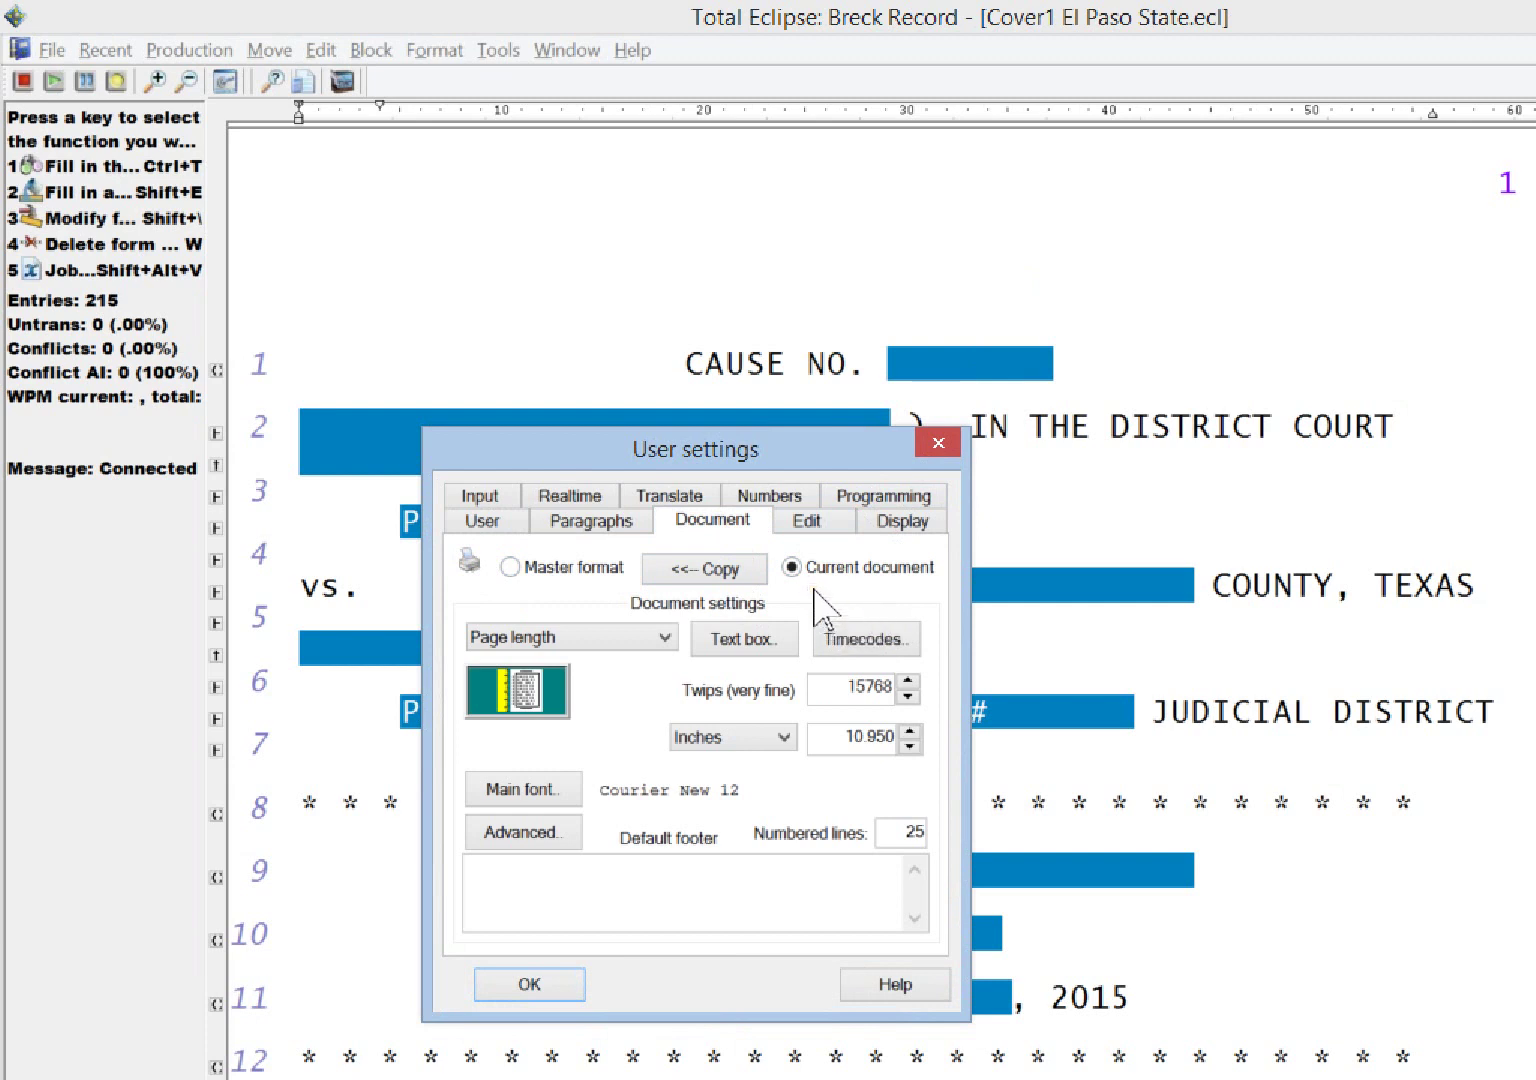
left_click(601, 528)
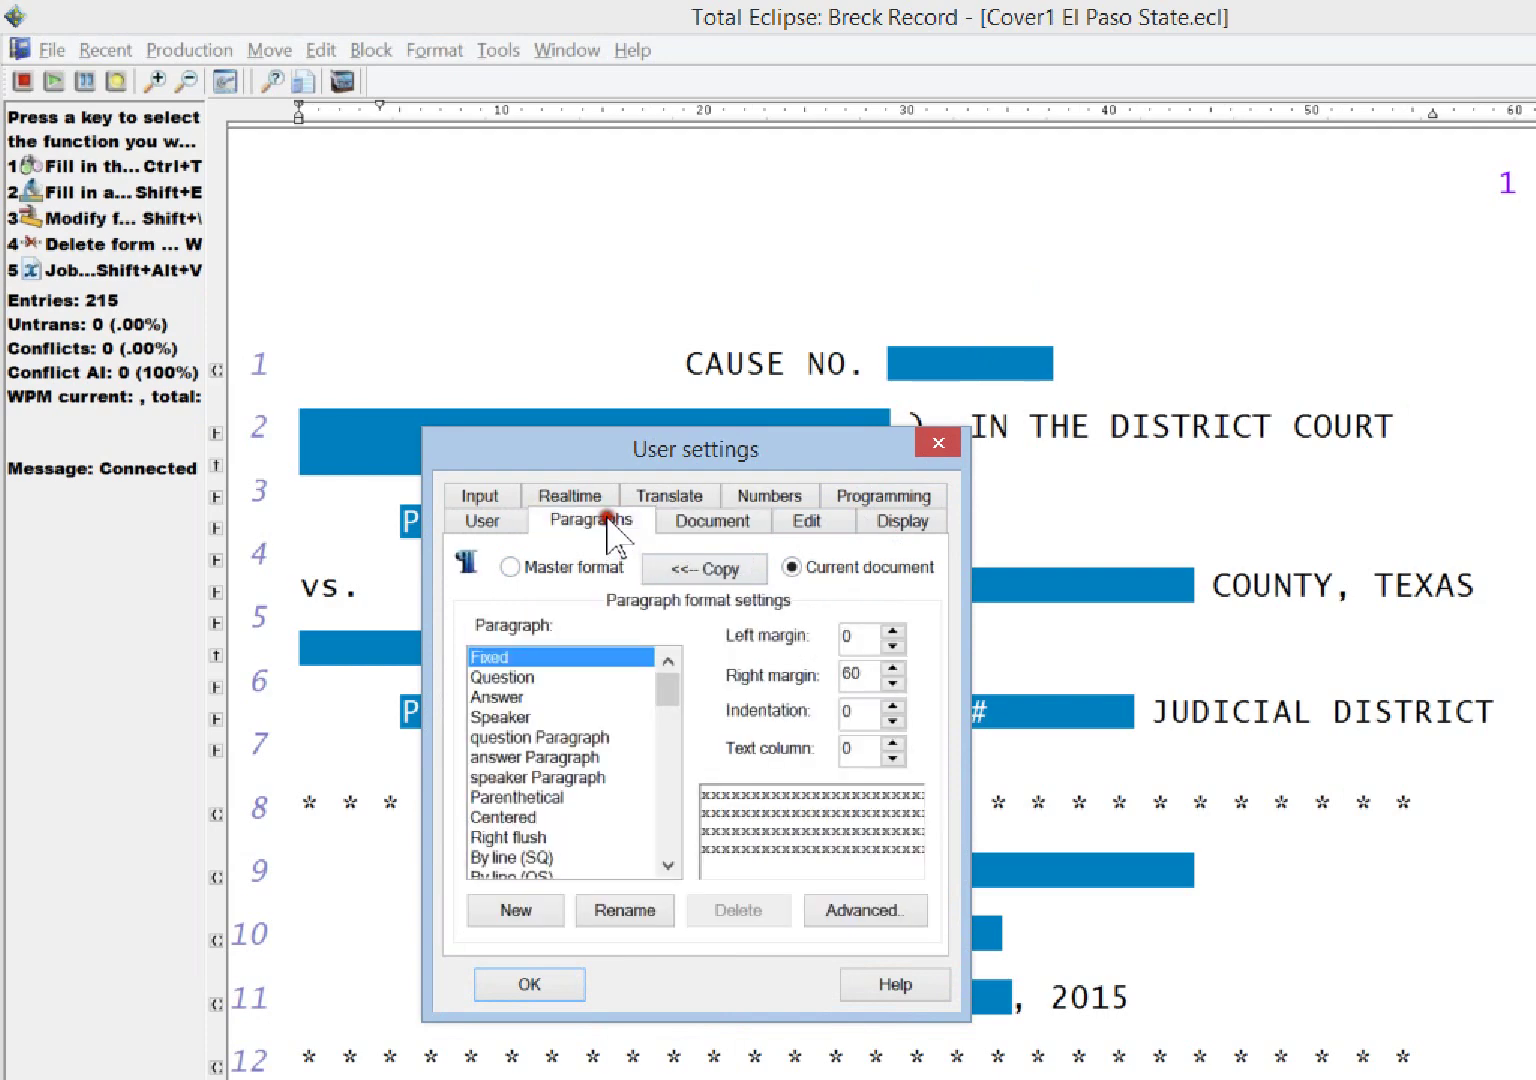
left_click(801, 567)
left_click(934, 443)
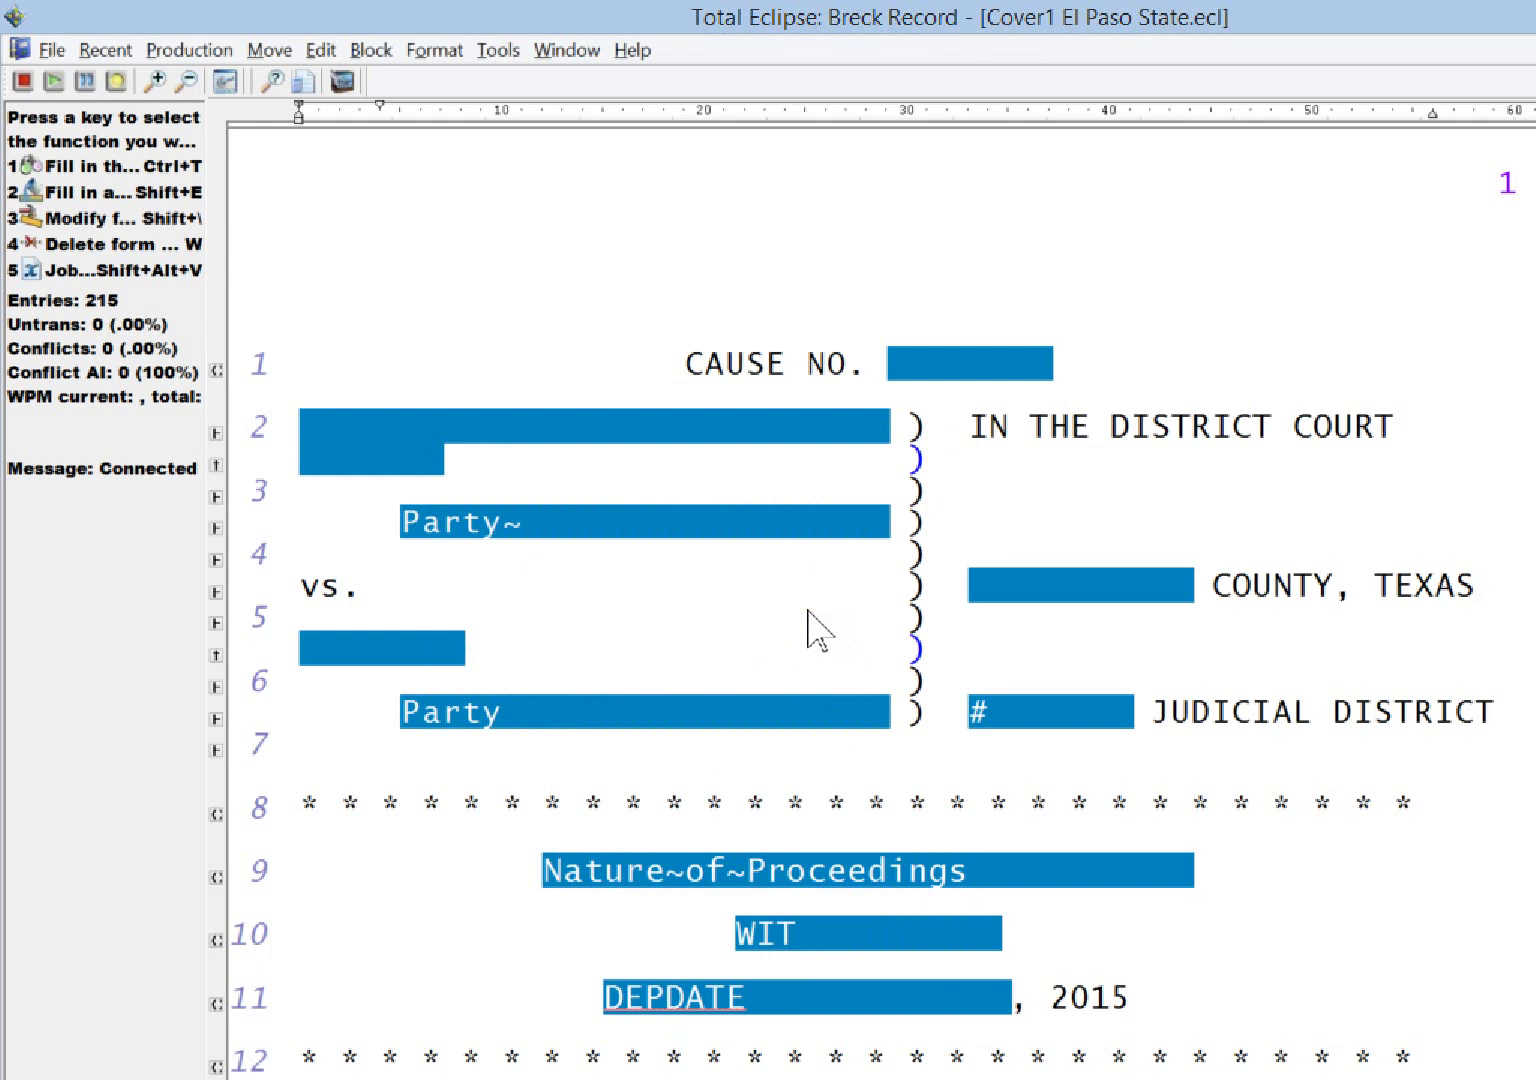
key("ctrl+F4")
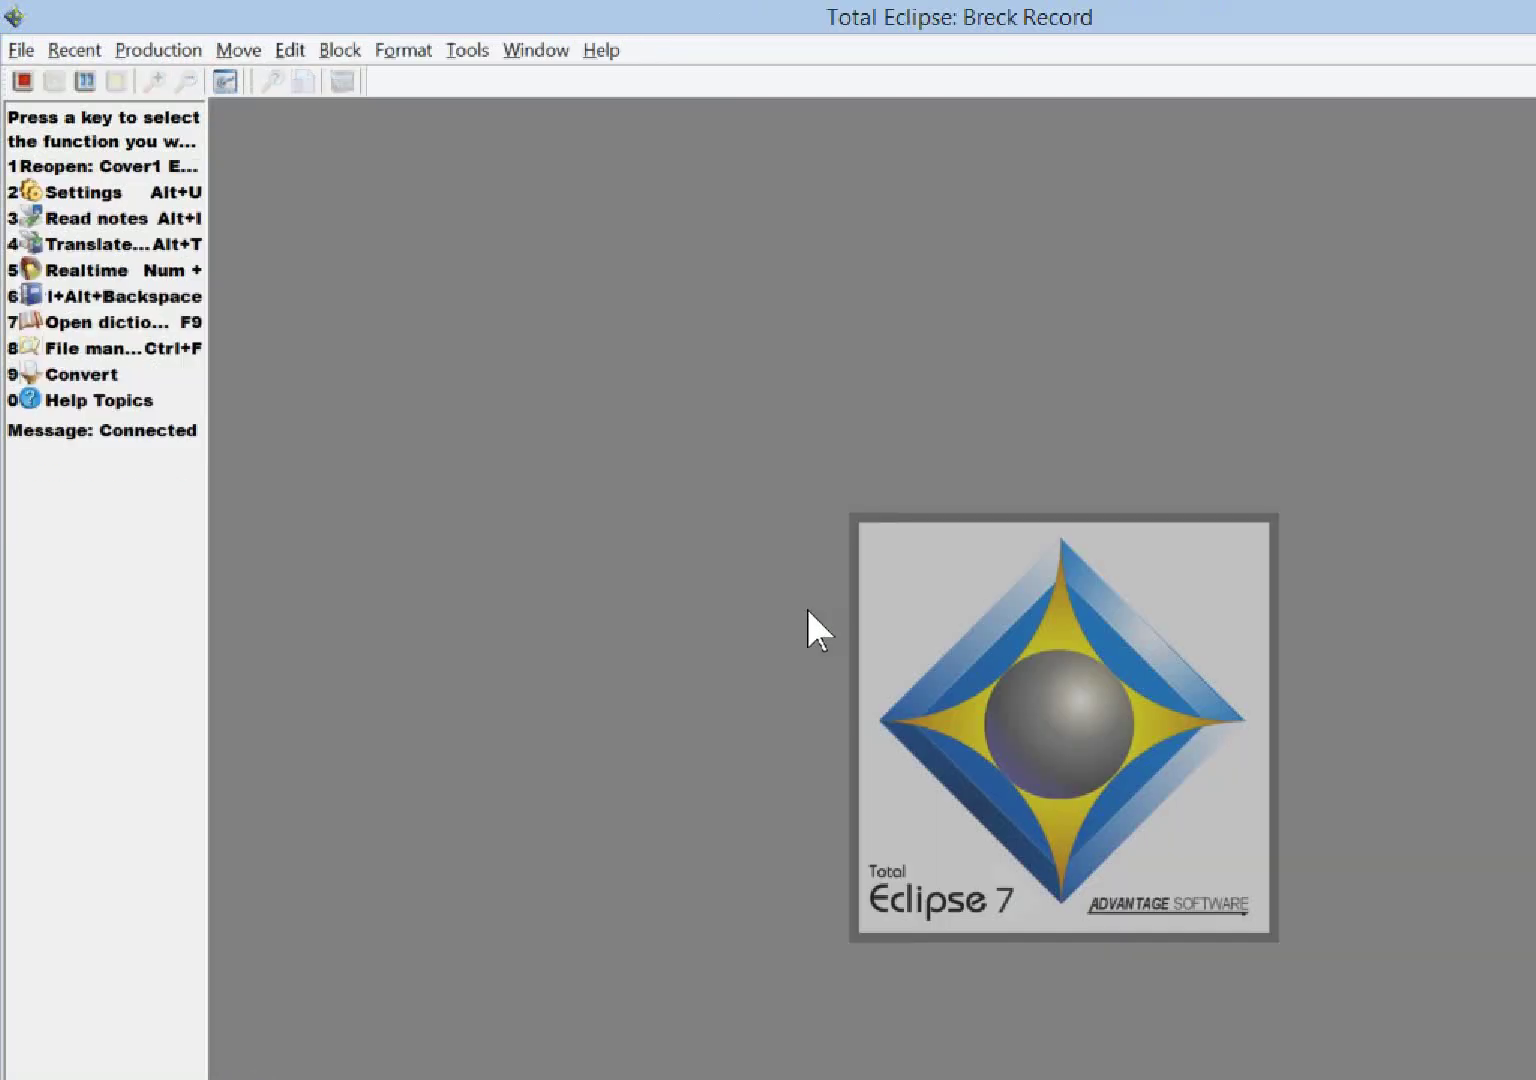
View the filename prompt for saving the user settings, cancel it and close the user settings
key("2")
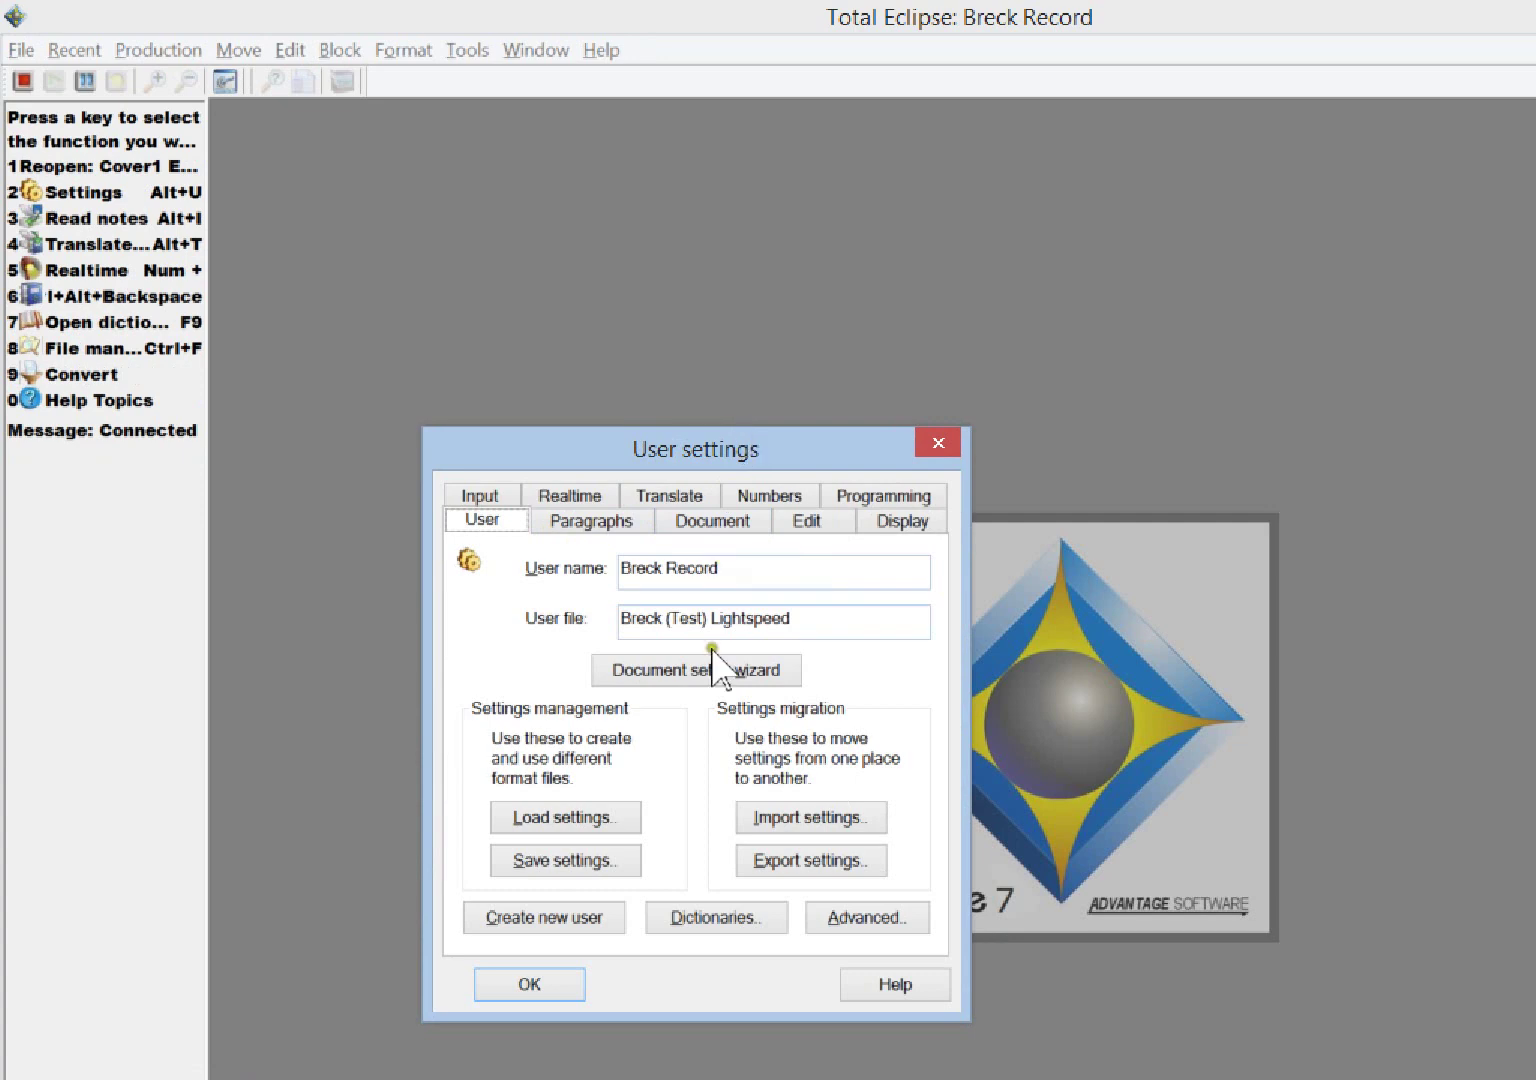
left_click(617, 868)
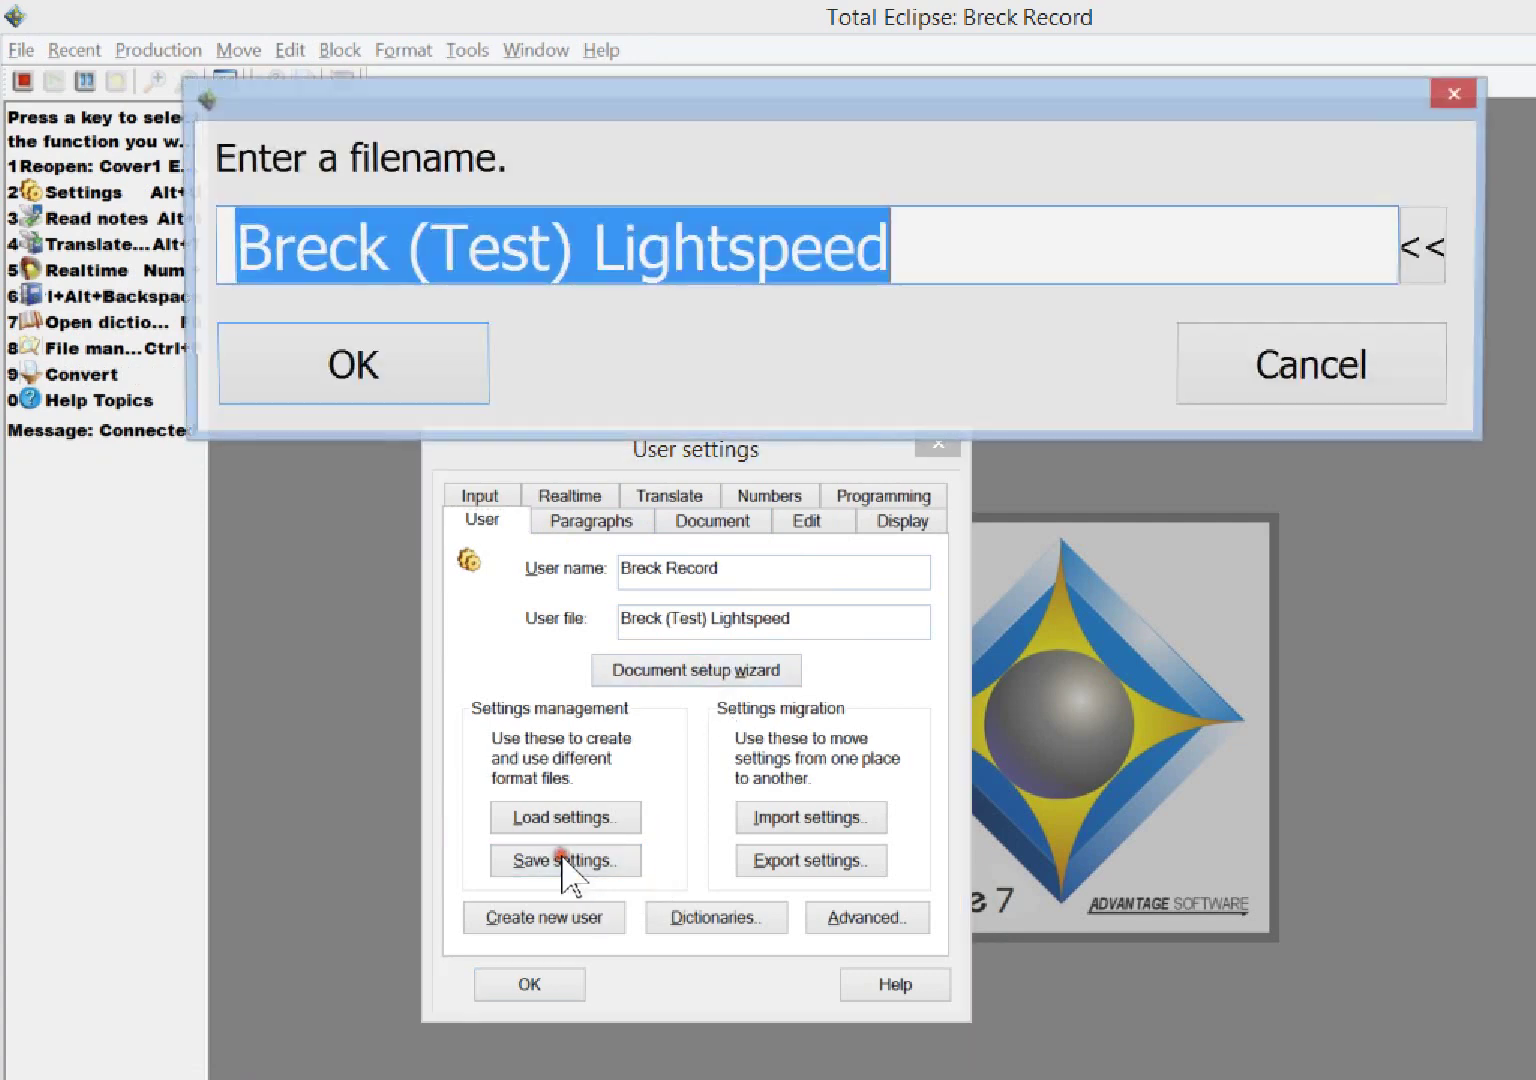
left_click(1457, 94)
left_click(942, 441)
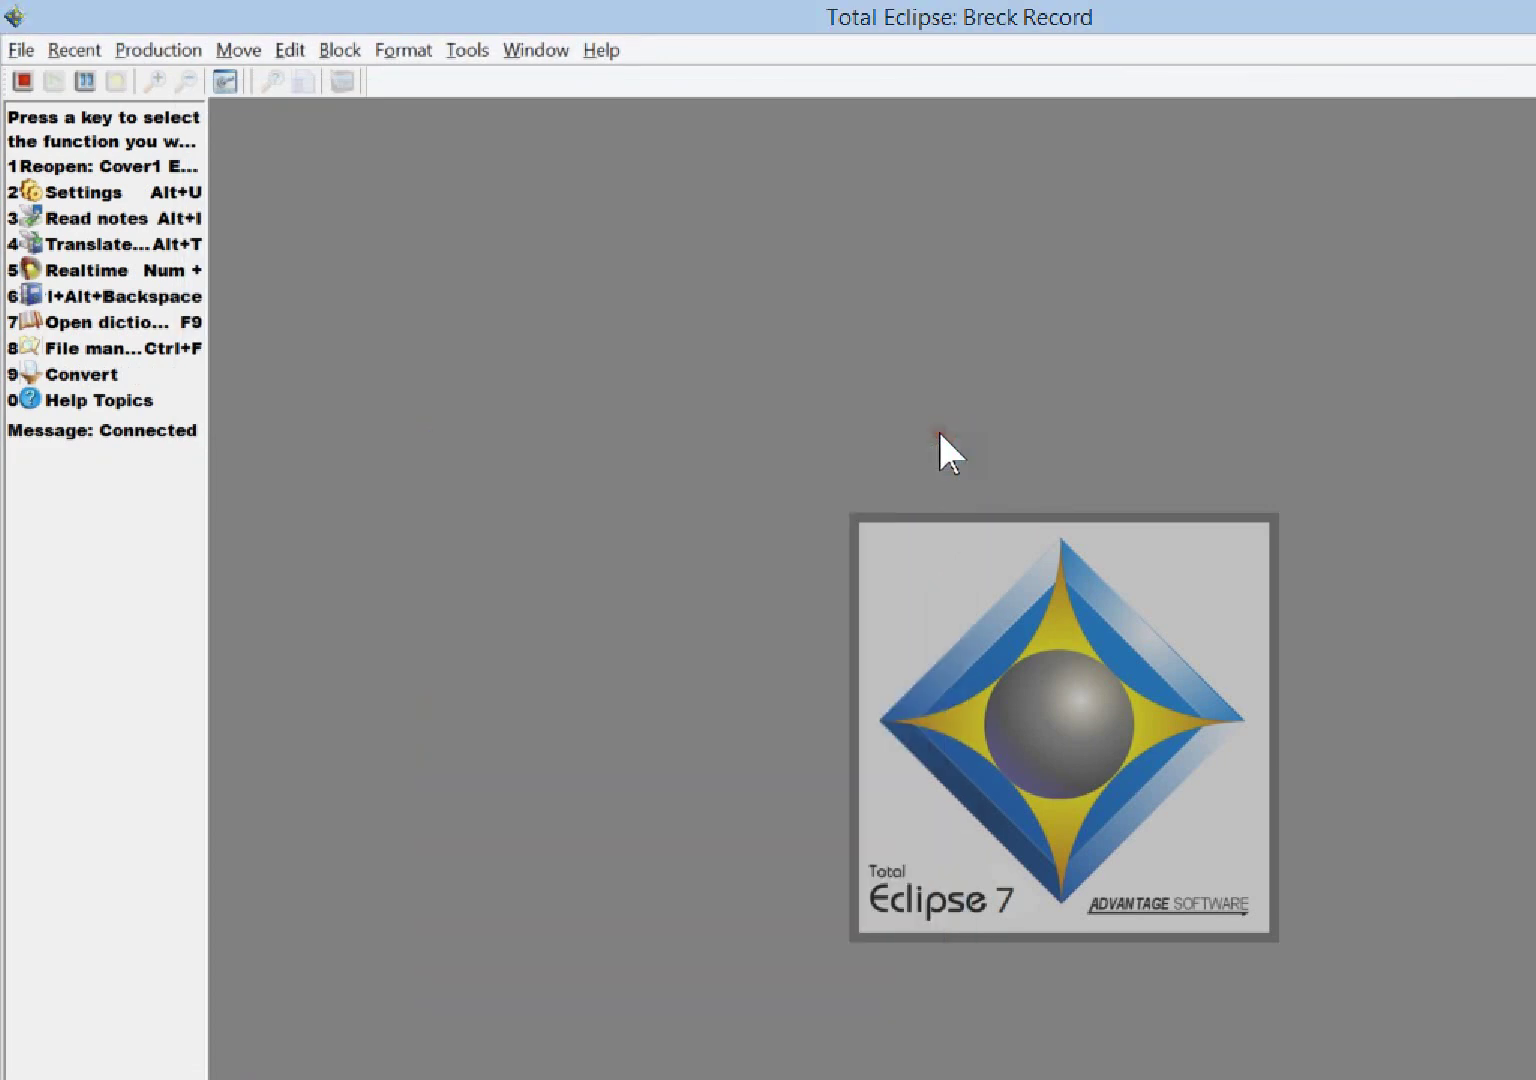